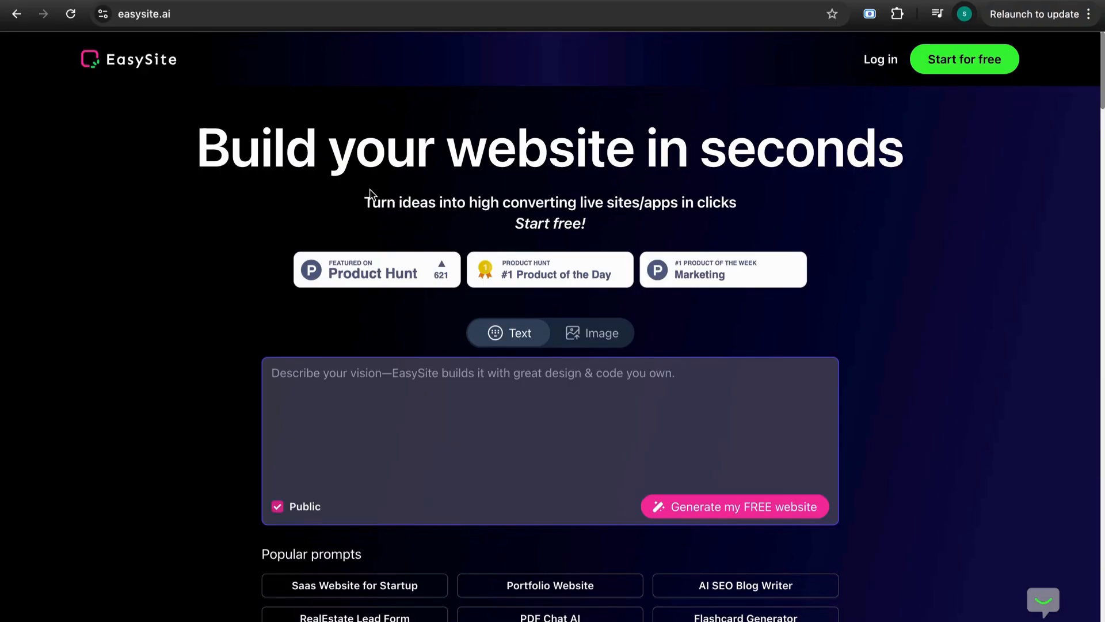
scroll(426, 191, down, 1)
scroll(852, 219, up, 1)
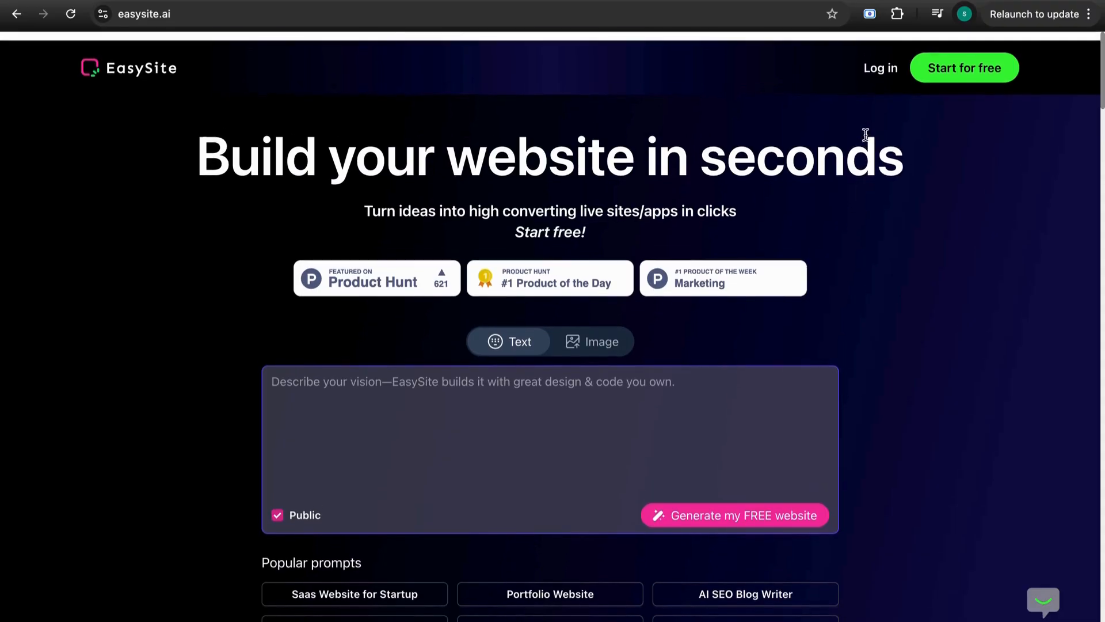
scroll(834, 225, down, 2)
scroll(835, 224, up, 2)
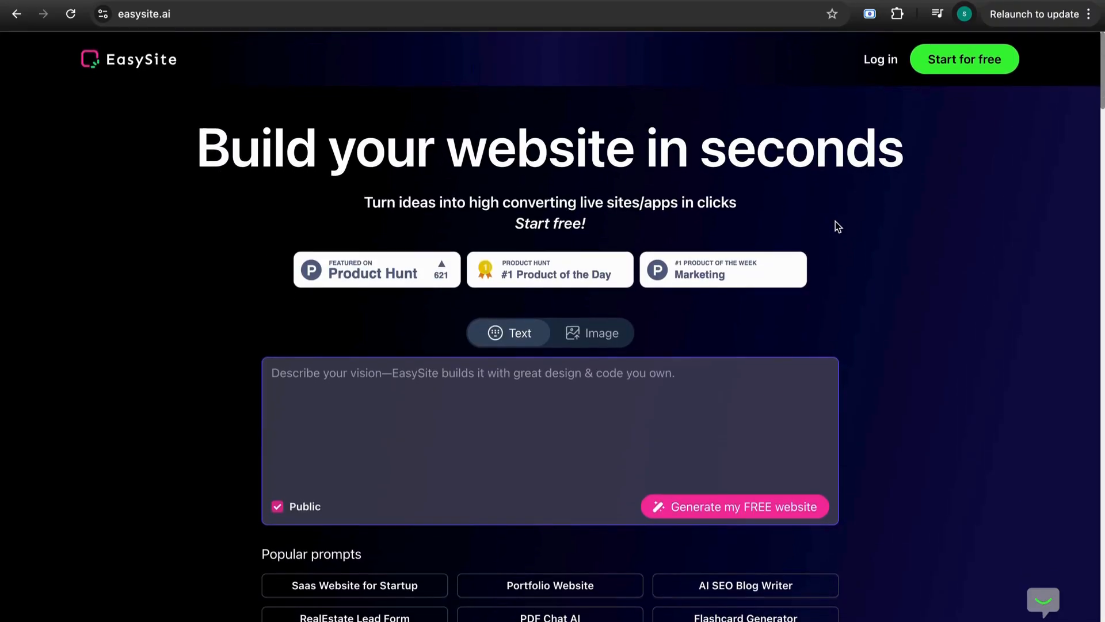
click(178, 17)
drag(178, 16, 126, 19)
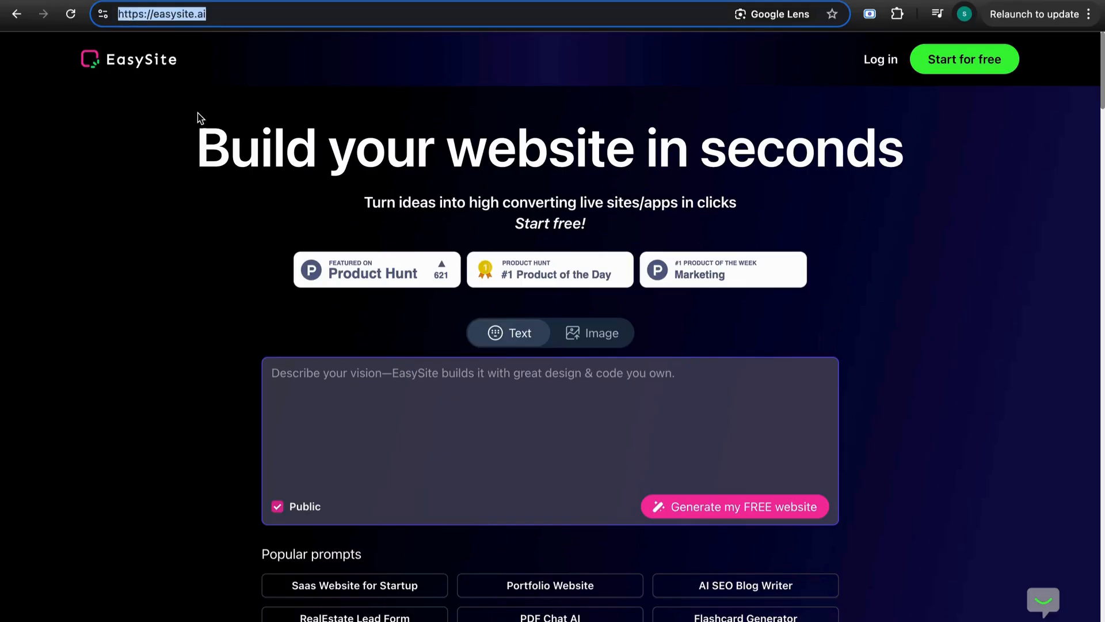
click(133, 113)
scroll(149, 113, up, 1)
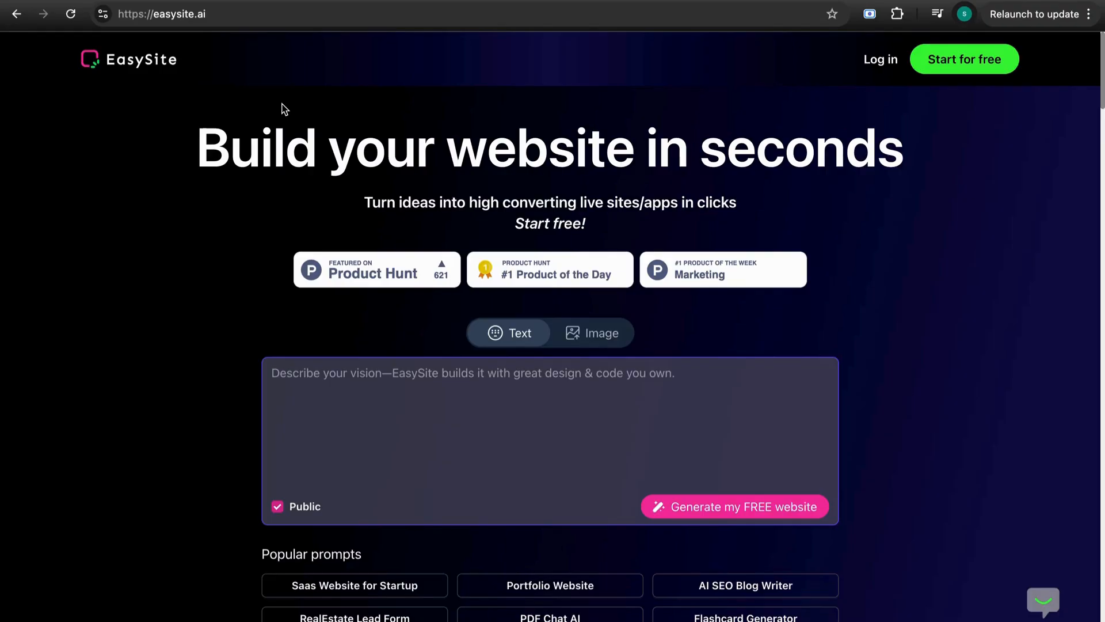
Step: Look over the EasySite landing page, from the prompt box and popular prompts down to the template gallery
scroll(779, 320, down, 2)
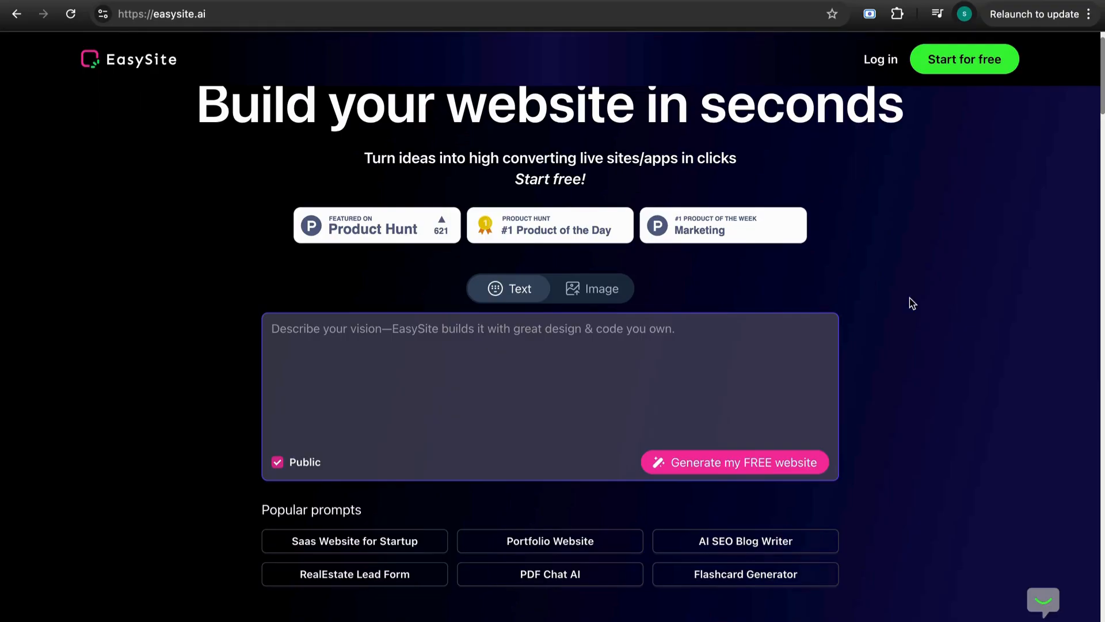
scroll(942, 339, down, 1)
scroll(740, 216, up, 3)
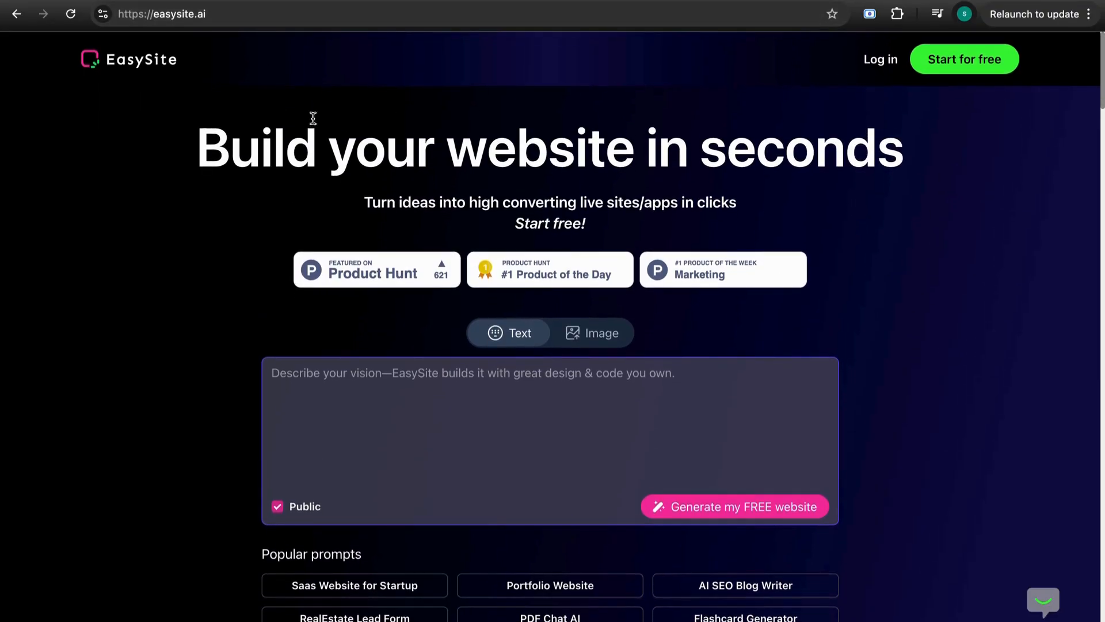
scroll(313, 123, down, 10)
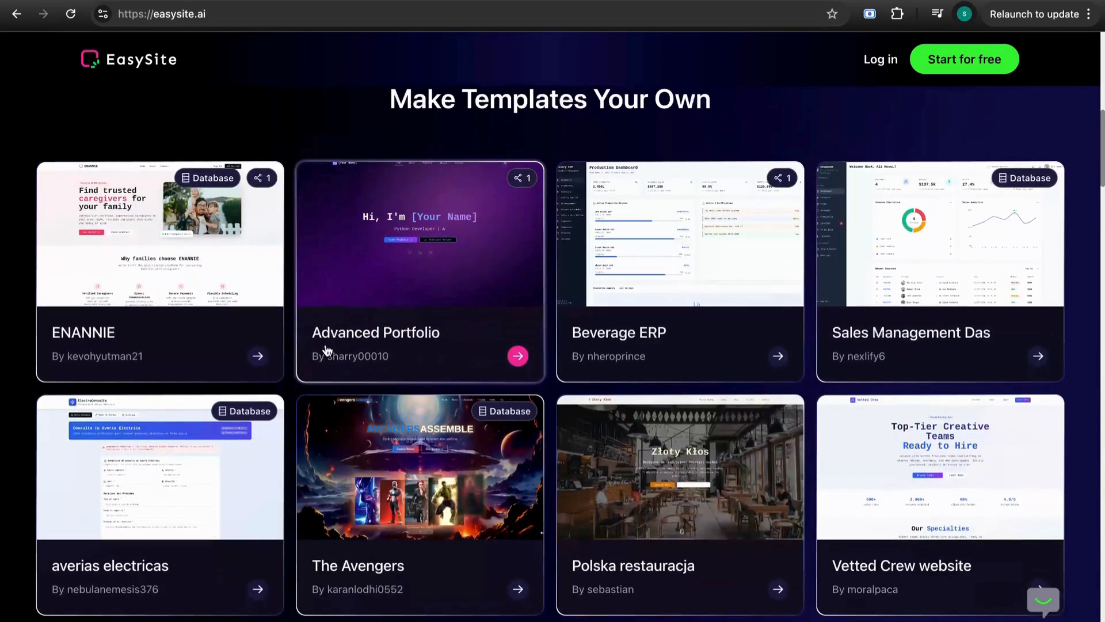
scroll(425, 286, up, 1)
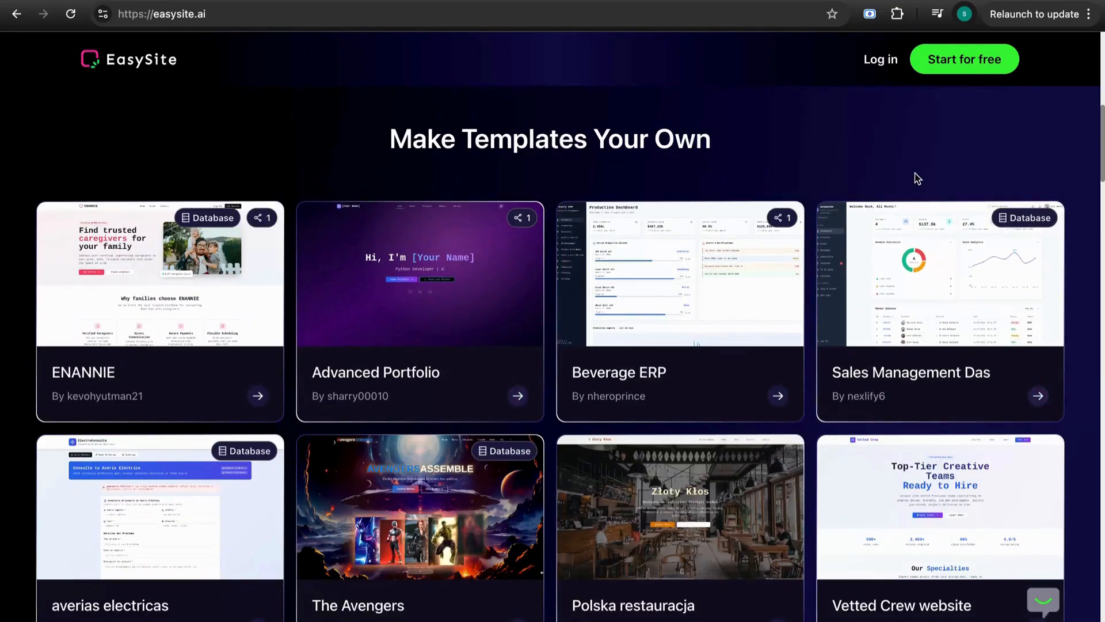
scroll(917, 179, up, 10)
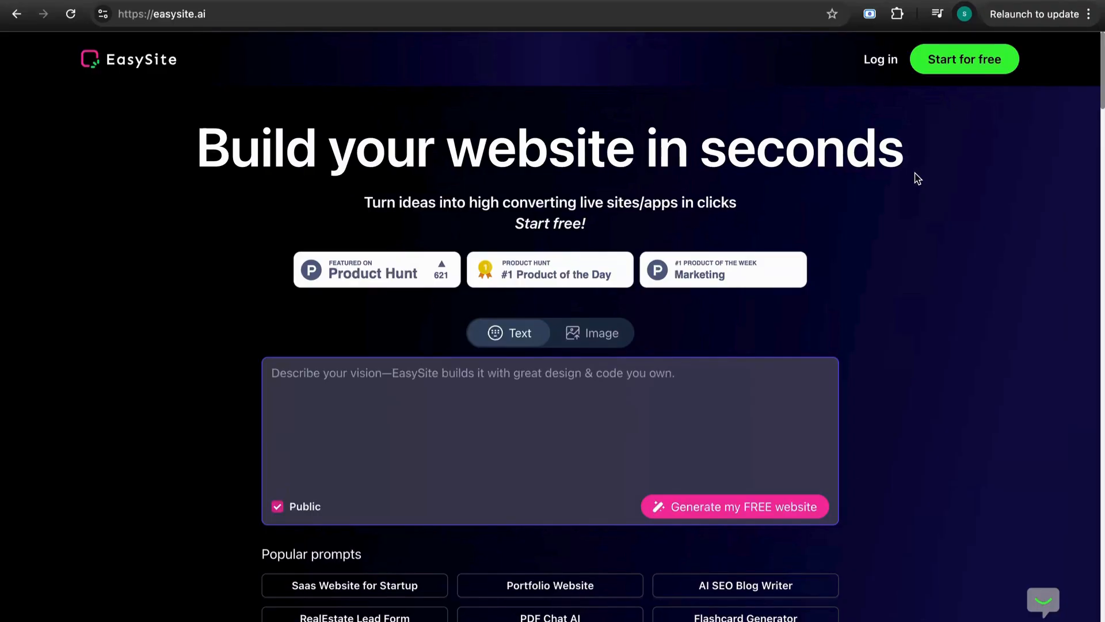
scroll(915, 176, down, 4)
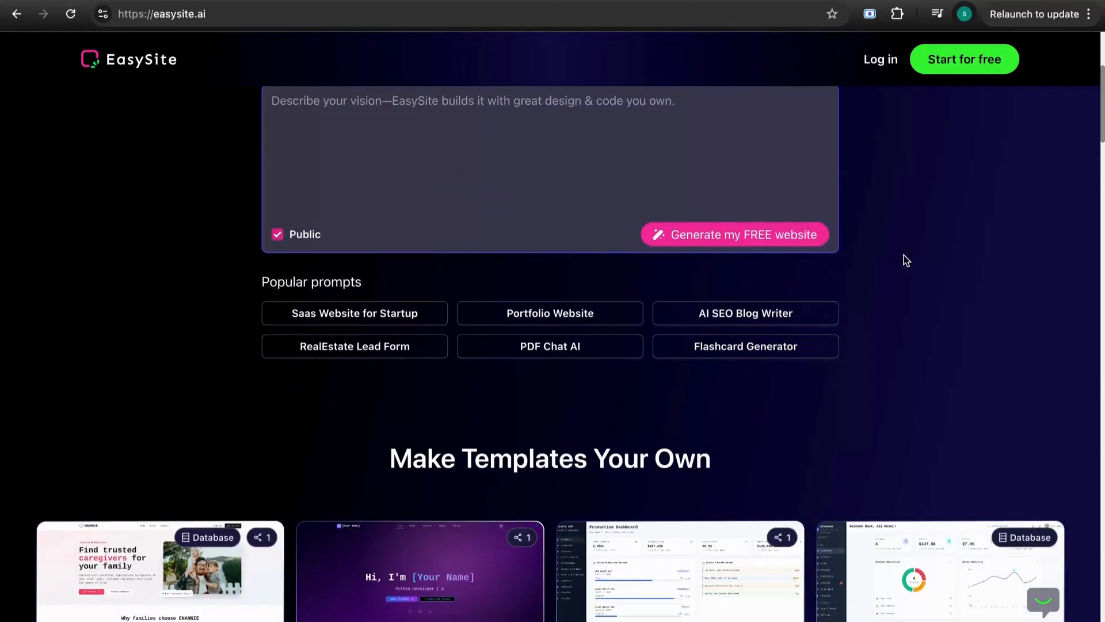
scroll(903, 260, up, 4)
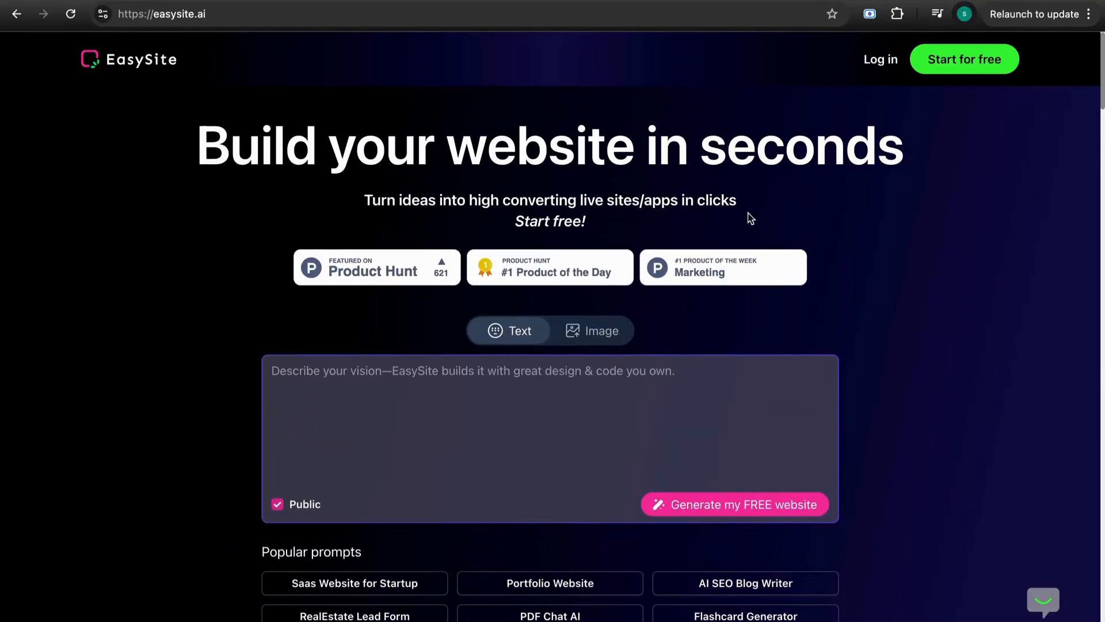
scroll(862, 335, down, 5)
scroll(860, 334, up, 6)
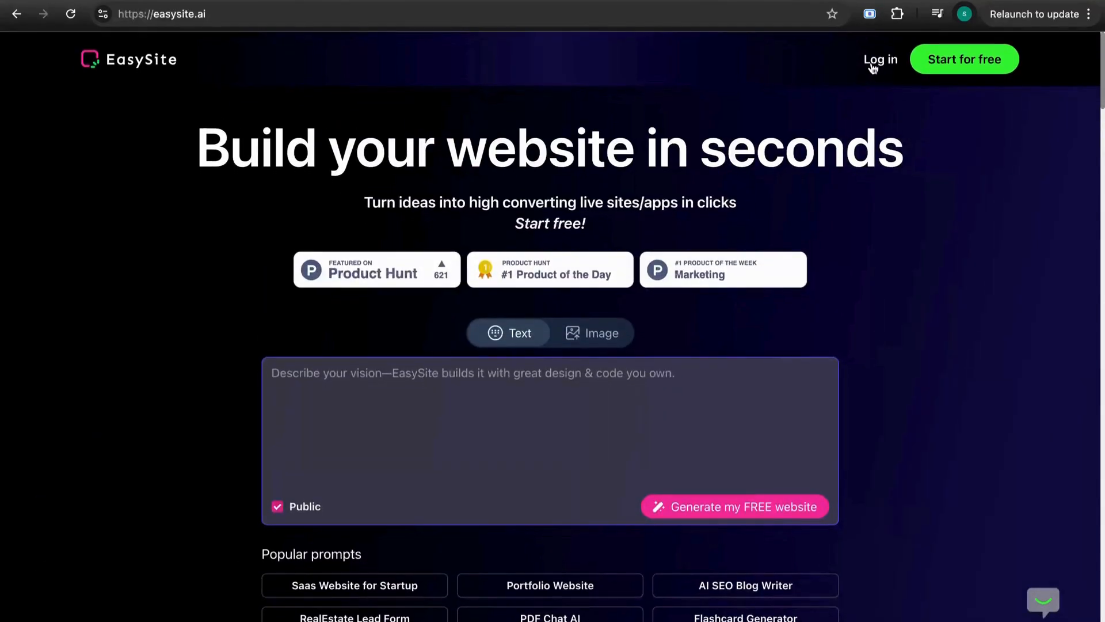
Step: Log in to EasySite with Google, using the first listed account
click(874, 65)
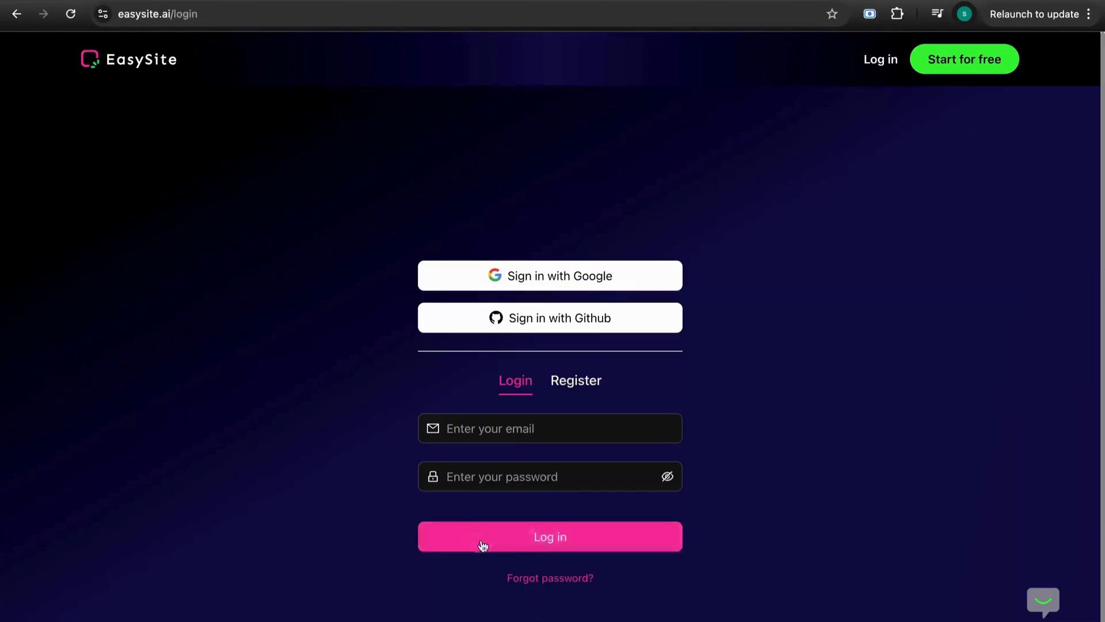
click(522, 278)
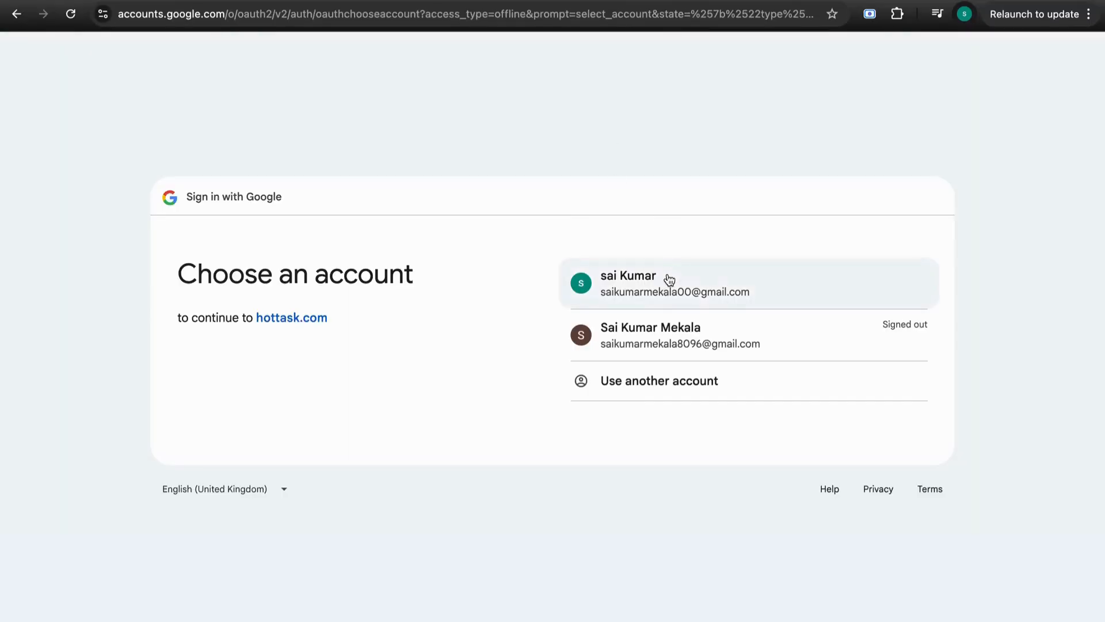
click(667, 277)
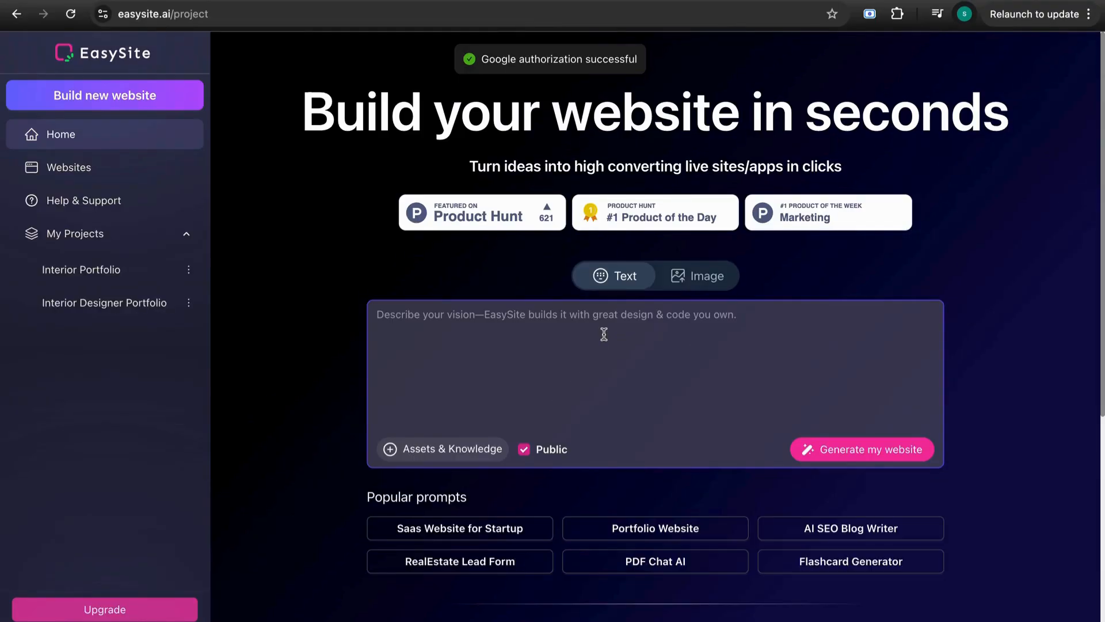
Step: Collapse the My Projects list and look over the website description box, its options and the popular prompts
click(186, 235)
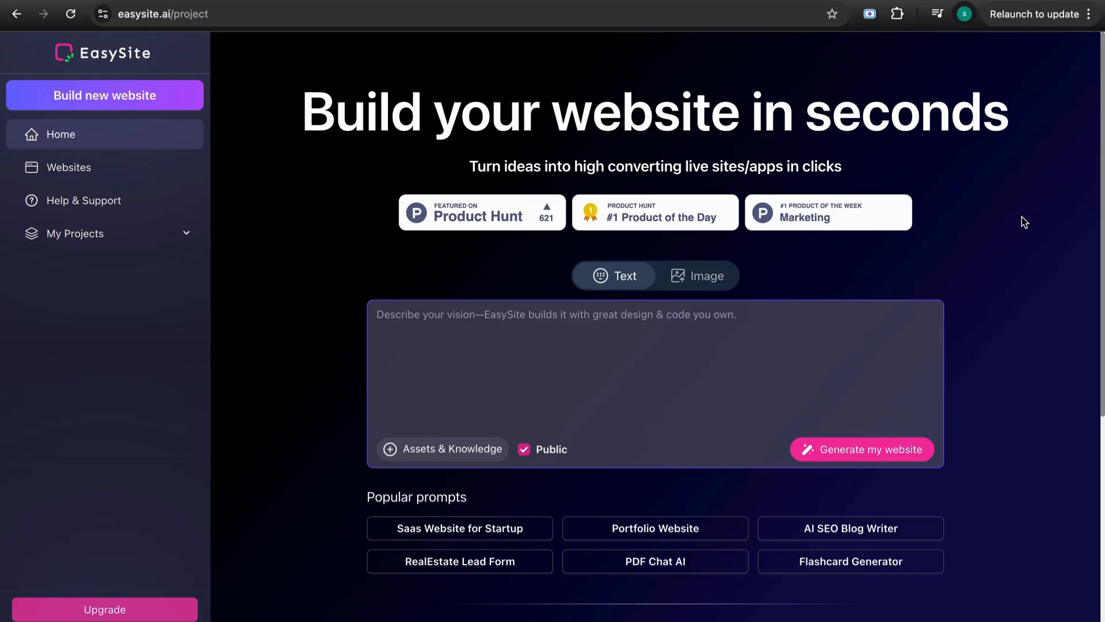
scroll(618, 404, down, 1)
scroll(618, 404, up, 1)
scroll(698, 402, down, 3)
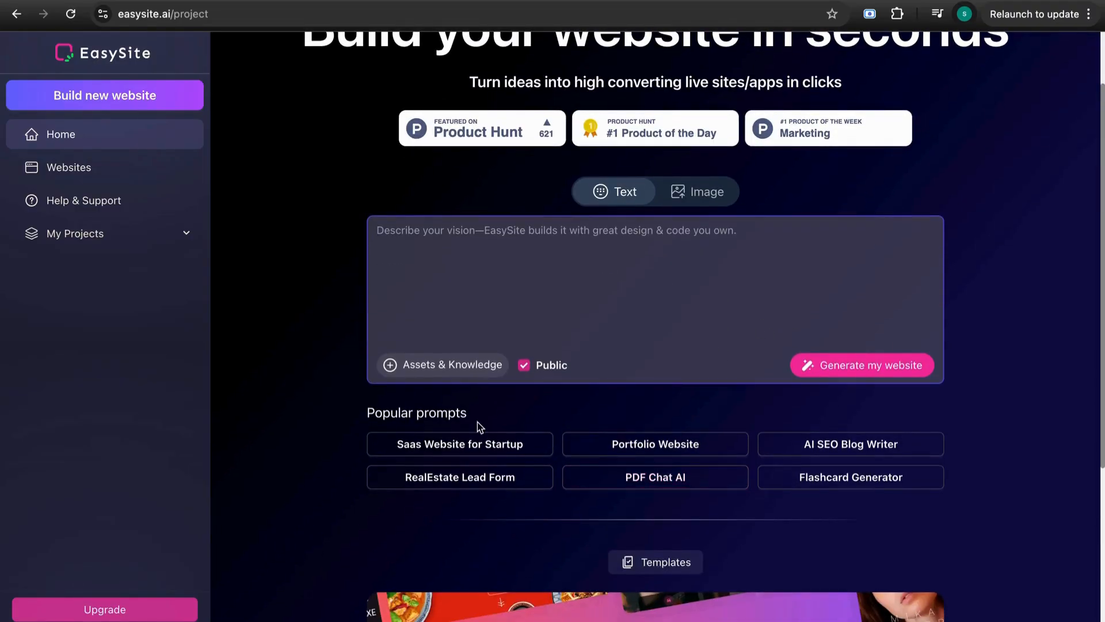
scroll(506, 318, up, 1)
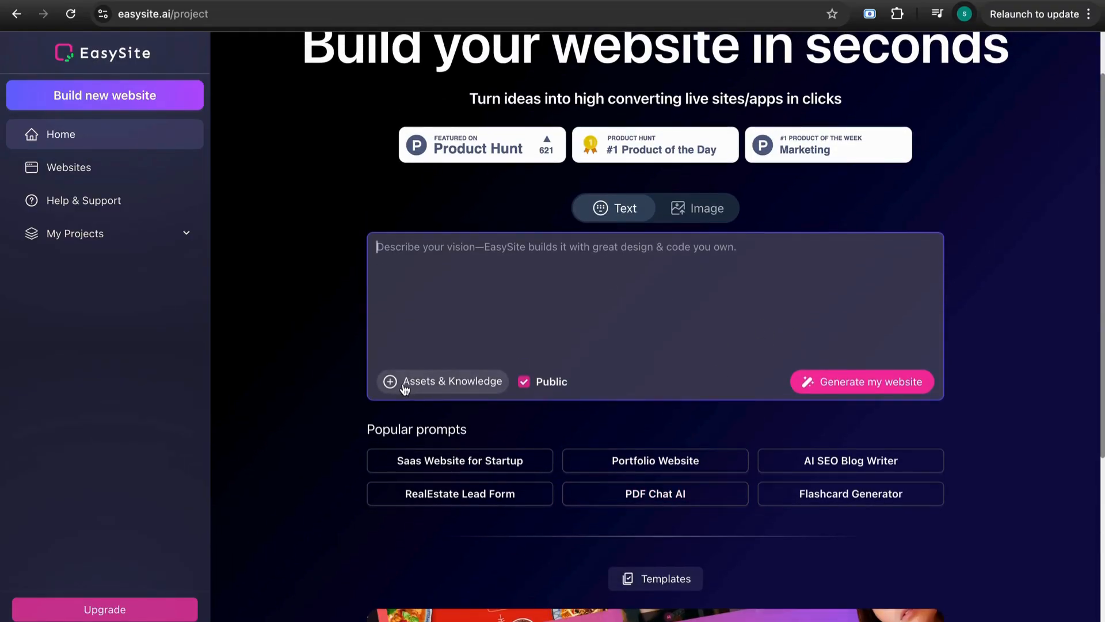
scroll(604, 304, up, 1)
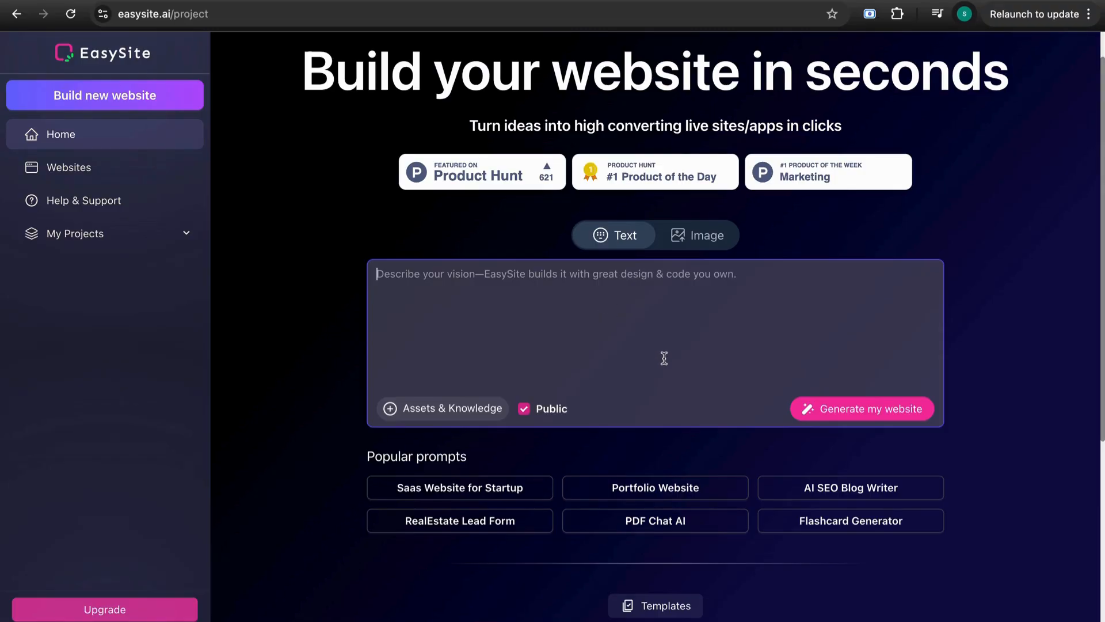
scroll(1020, 332, up, 2)
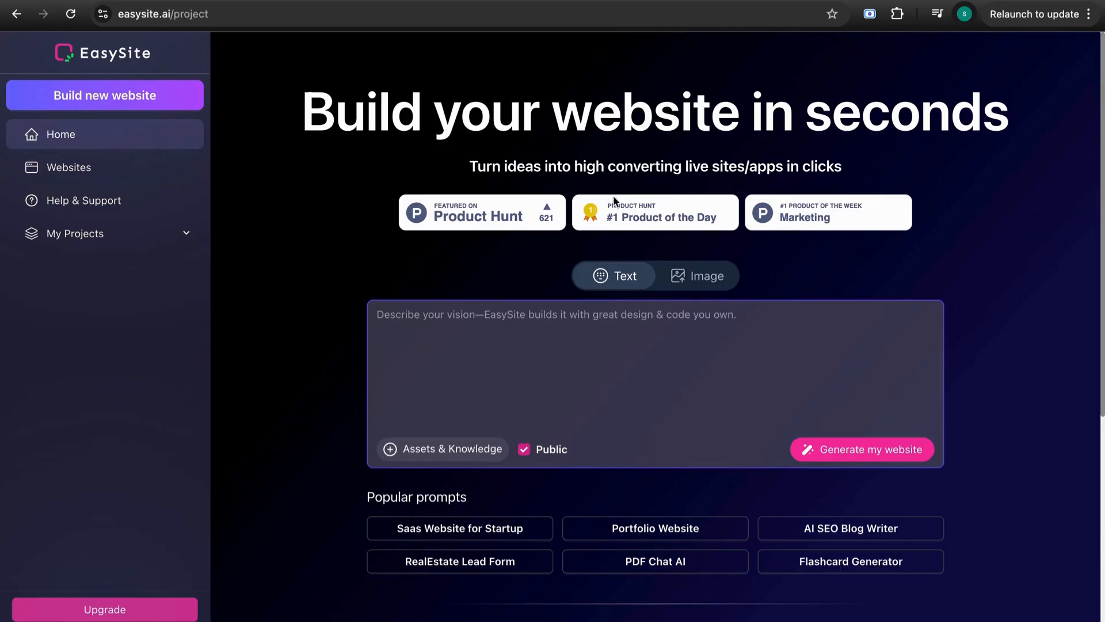
Step: Switch to the ChatGPT conversation and copy the interior design studio prompt written for Easysite AI, without its quotation marks
click(503, 380)
click(658, 1)
scroll(625, 296, up, 2)
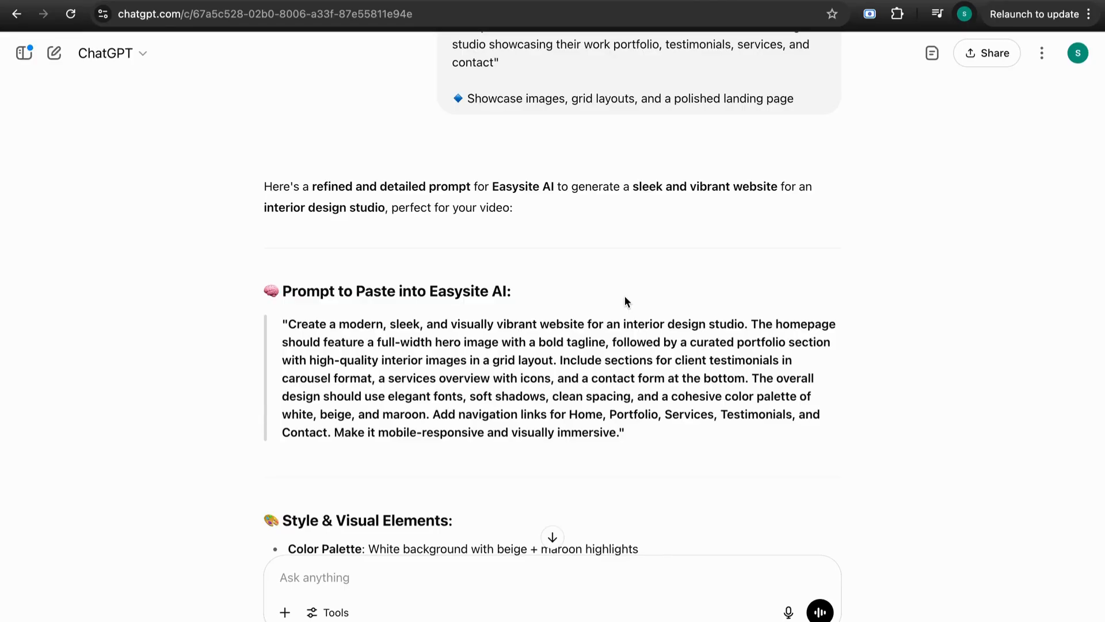
scroll(570, 426, down, 2)
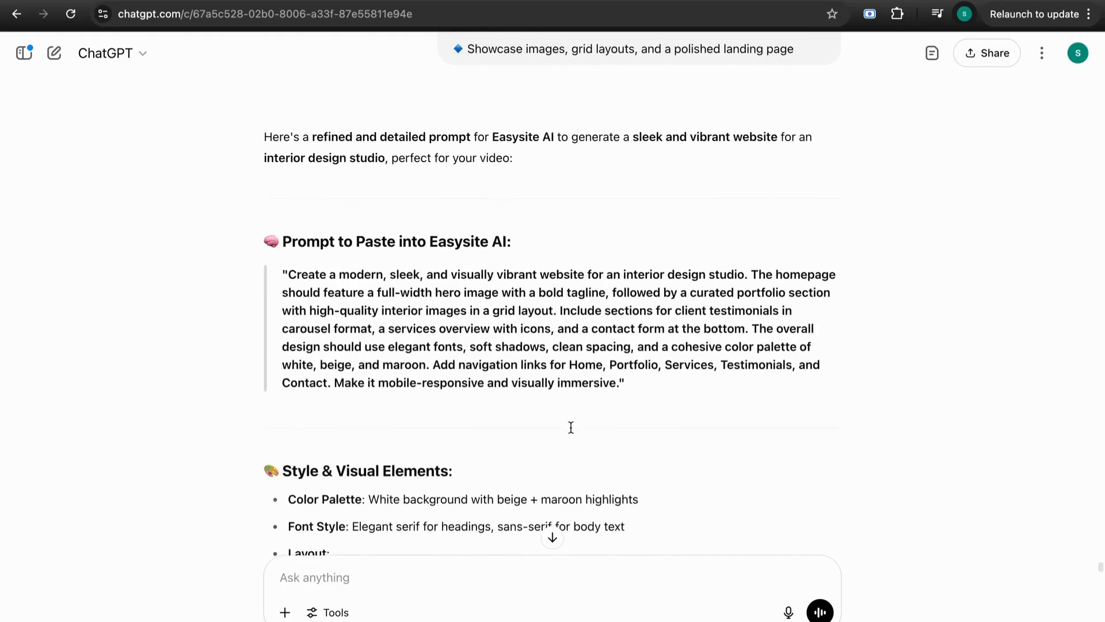
scroll(571, 432, down, 1)
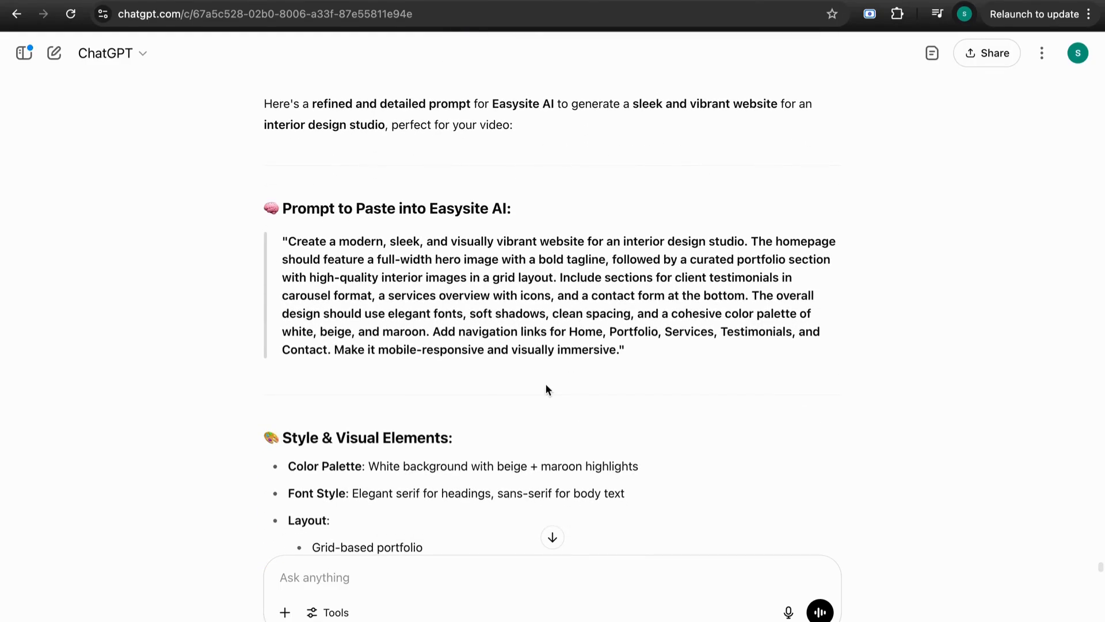
scroll(545, 388, down, 1)
drag(619, 332, 290, 219)
key(super+c)
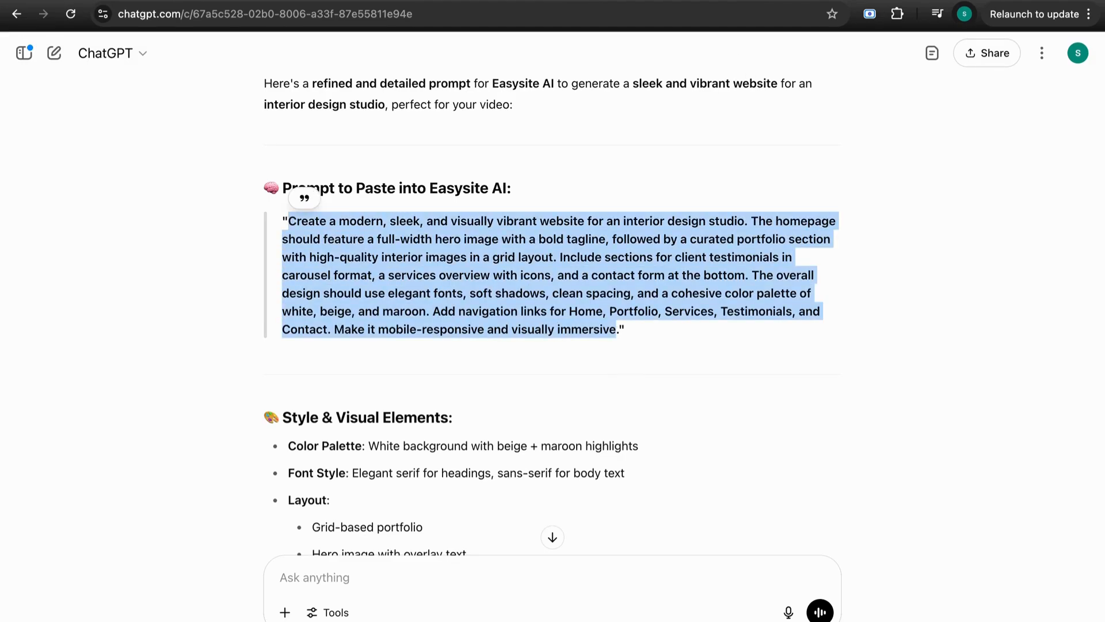
Step: Back in EasySite, paste the copied prompt as the public website's description, start generating it, and hide the project sidebar
click(553, 1)
key(super+v)
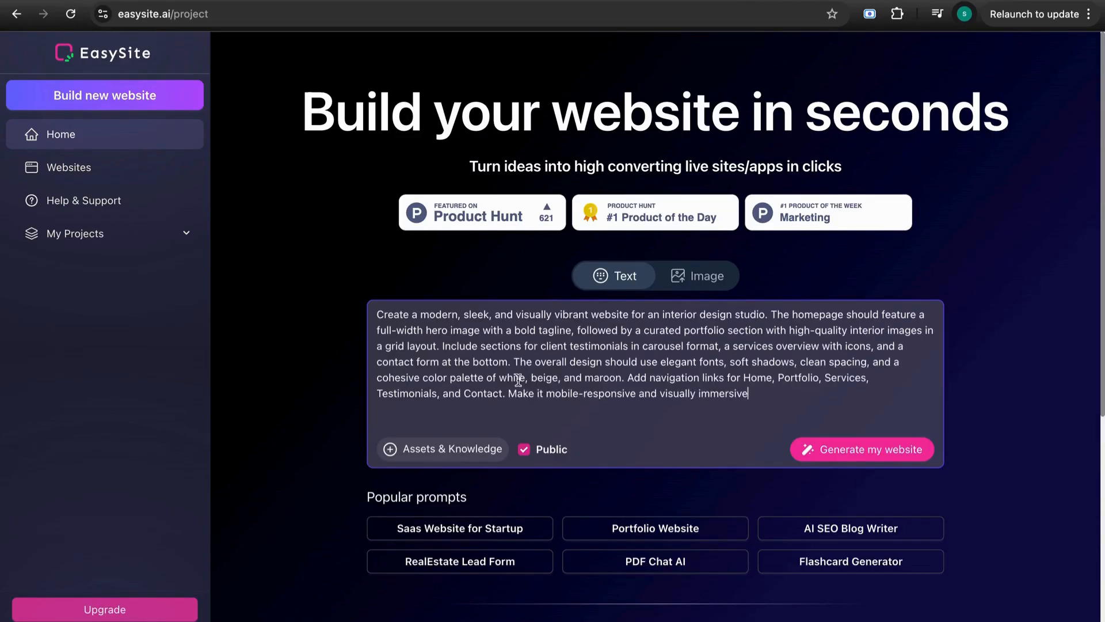
click(852, 458)
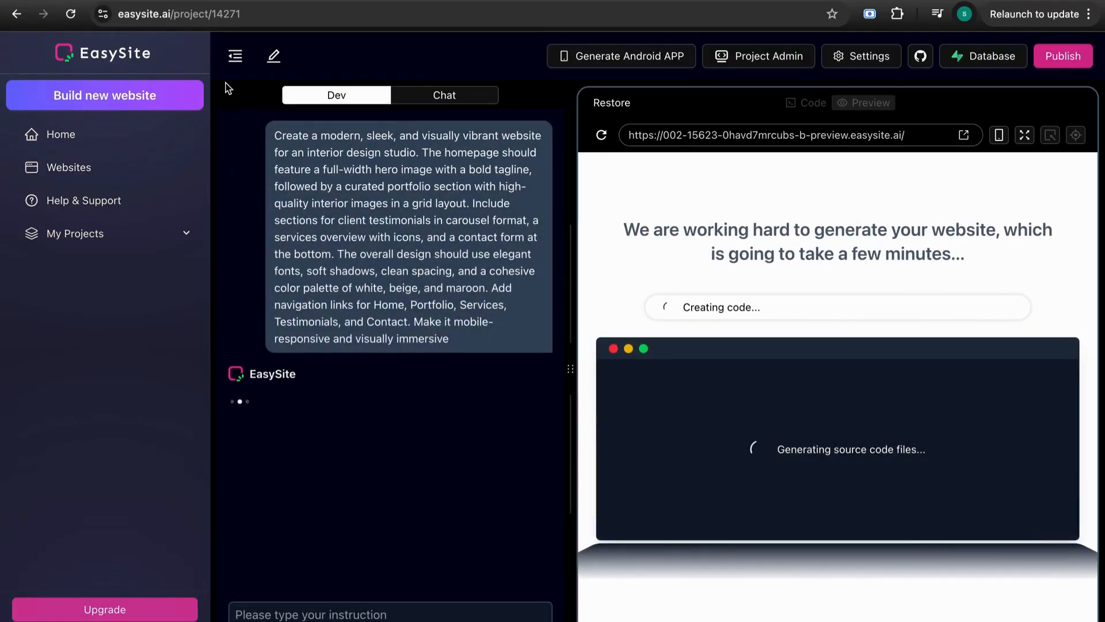
click(234, 57)
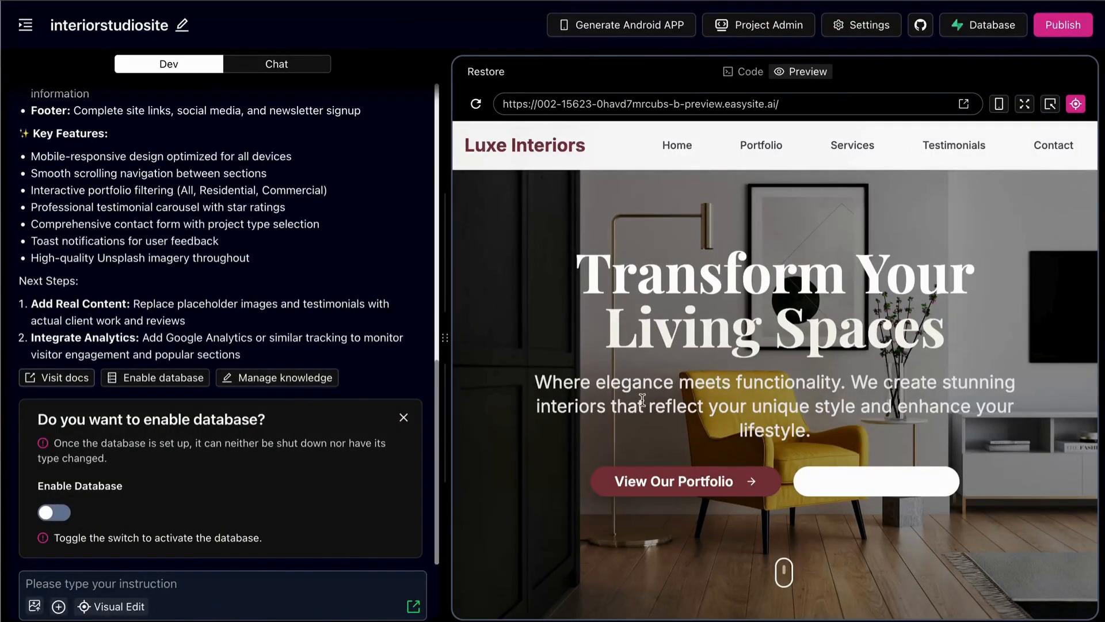
Step: Review the generation summary for the interior design site, including its sections, key features and suggested next steps
scroll(600, 285, down, 2)
scroll(553, 281, up, 2)
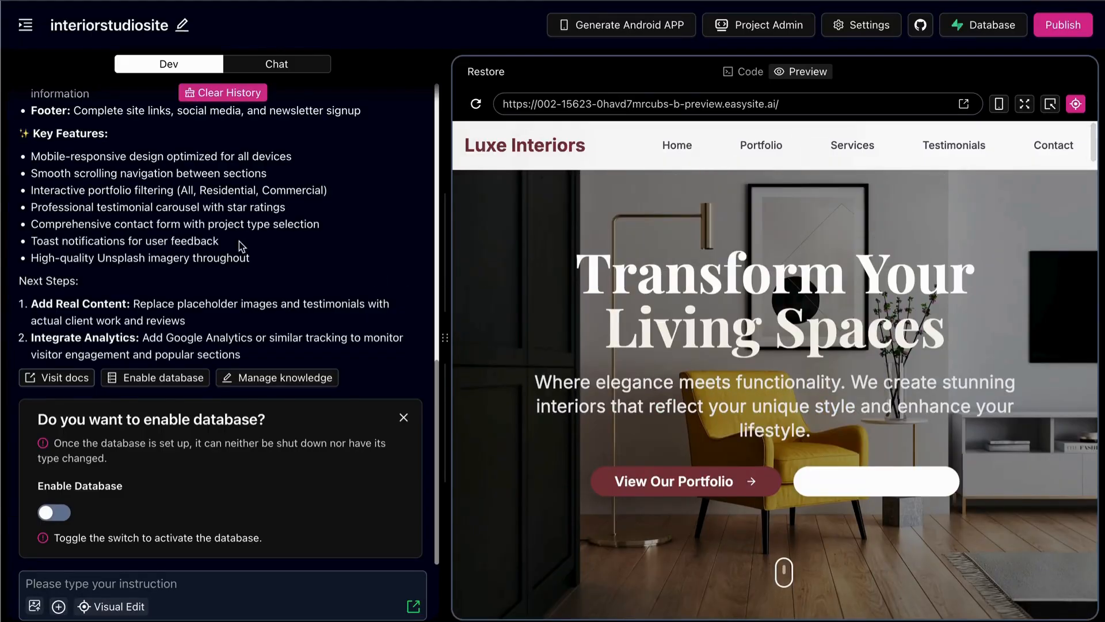
scroll(239, 241, up, 10)
scroll(197, 271, down, 10)
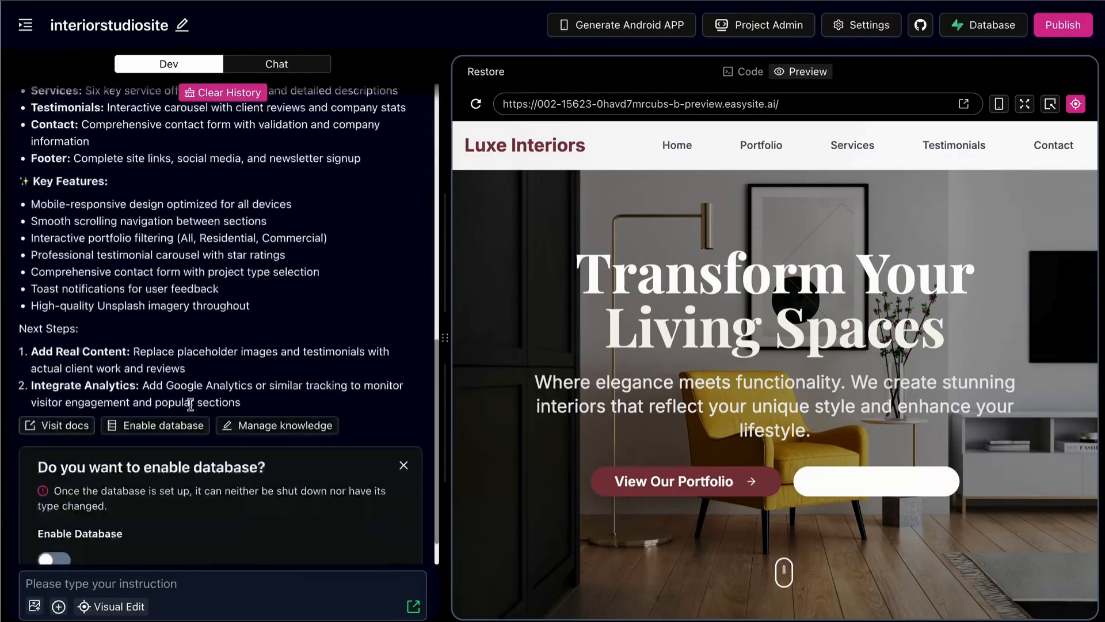
scroll(589, 368, down, 1)
scroll(590, 369, up, 1)
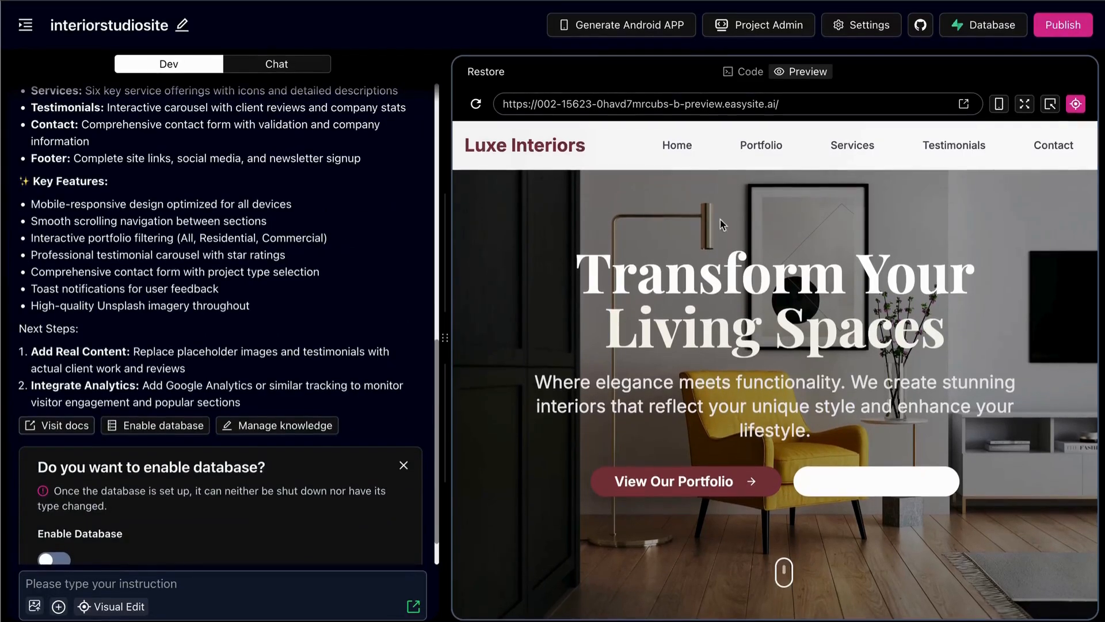
Step: Show the Luxe Interiors preview in full screen and examine its hero section and the start of the portfolio
click(1025, 104)
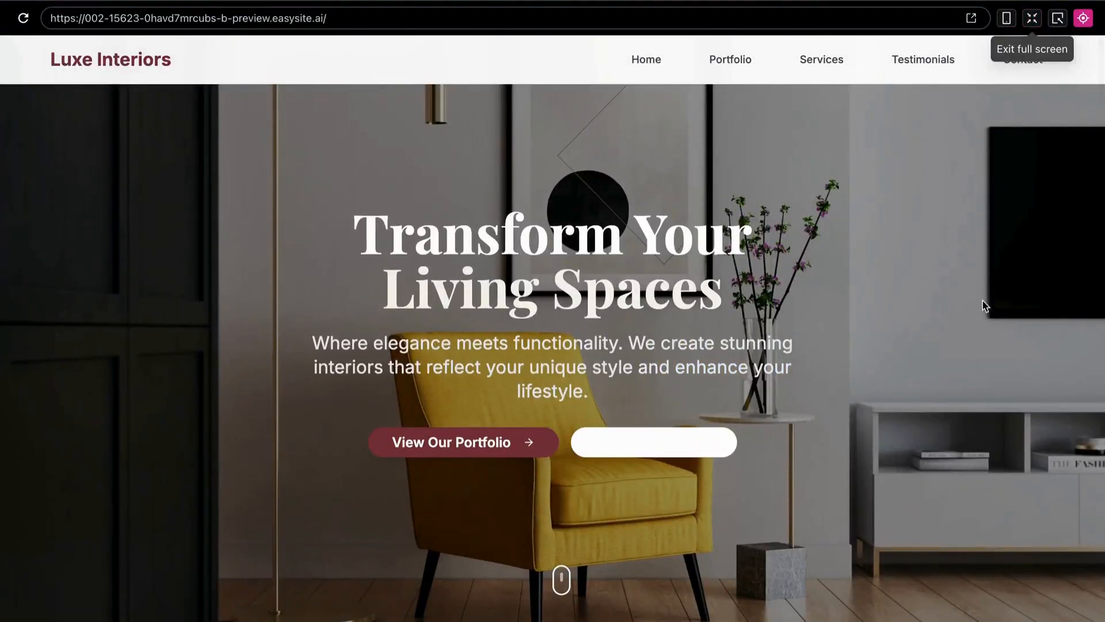
scroll(264, 148, down, 3)
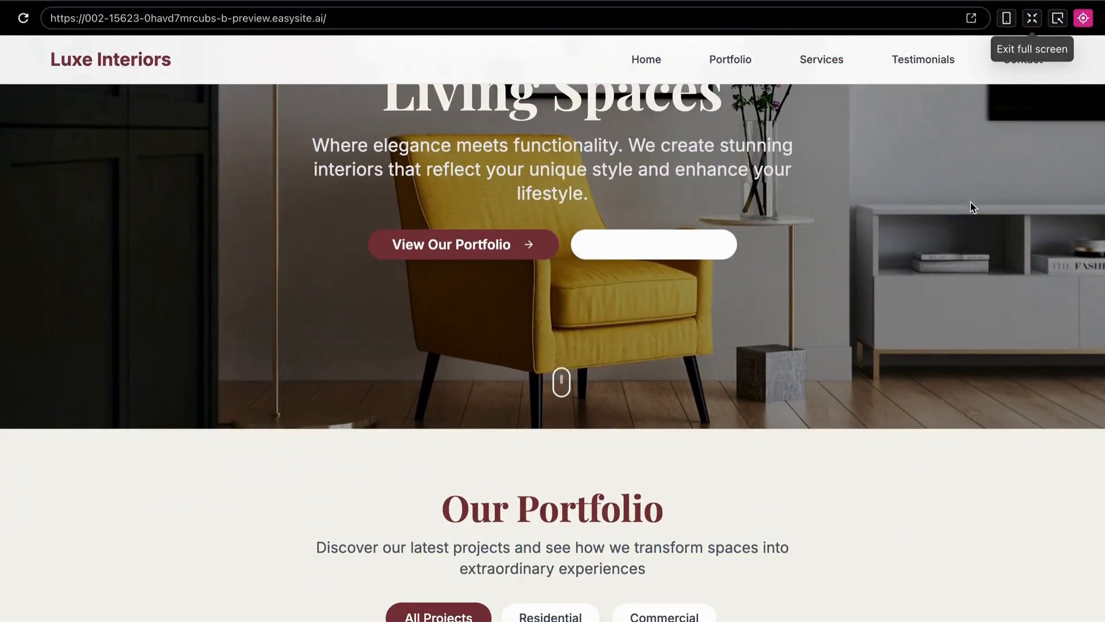
click(1032, 18)
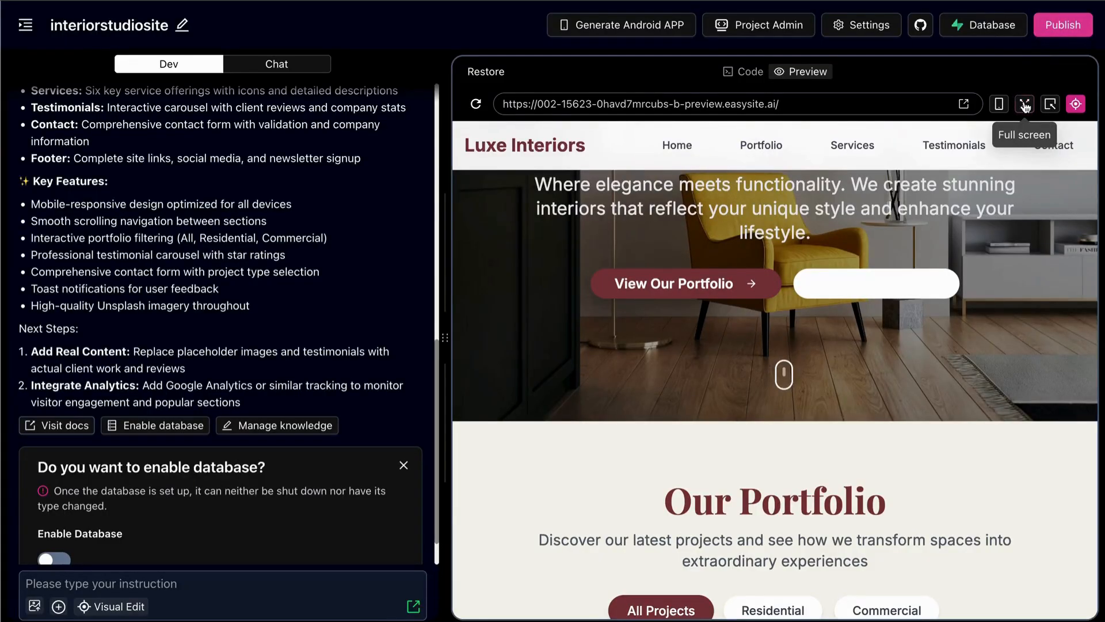
click(1025, 105)
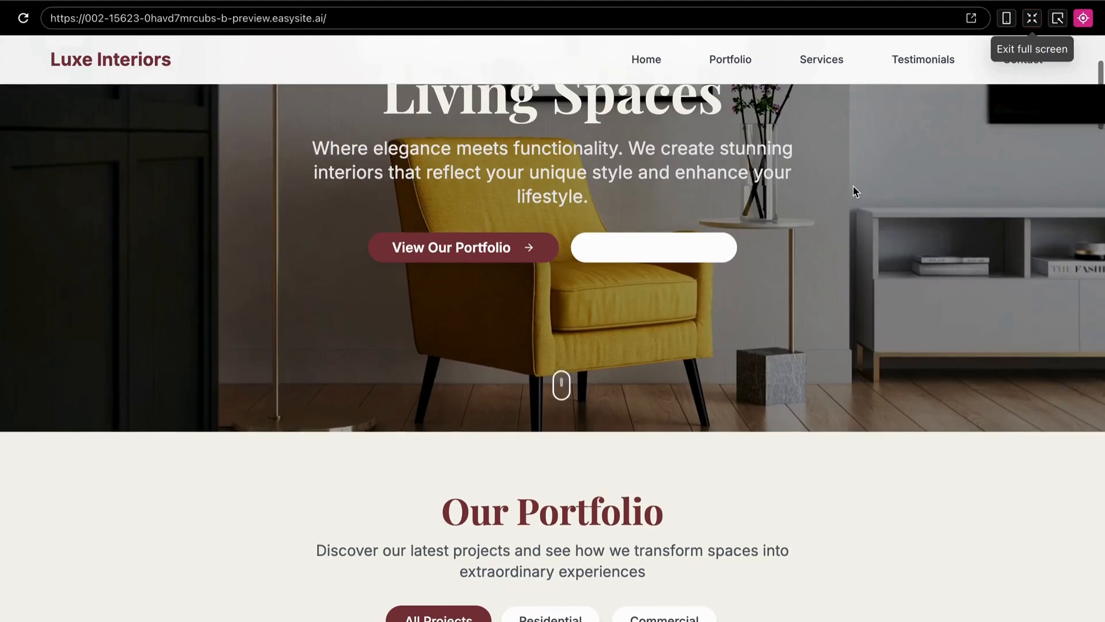
scroll(543, 80, up, 2)
scroll(662, 85, up, 2)
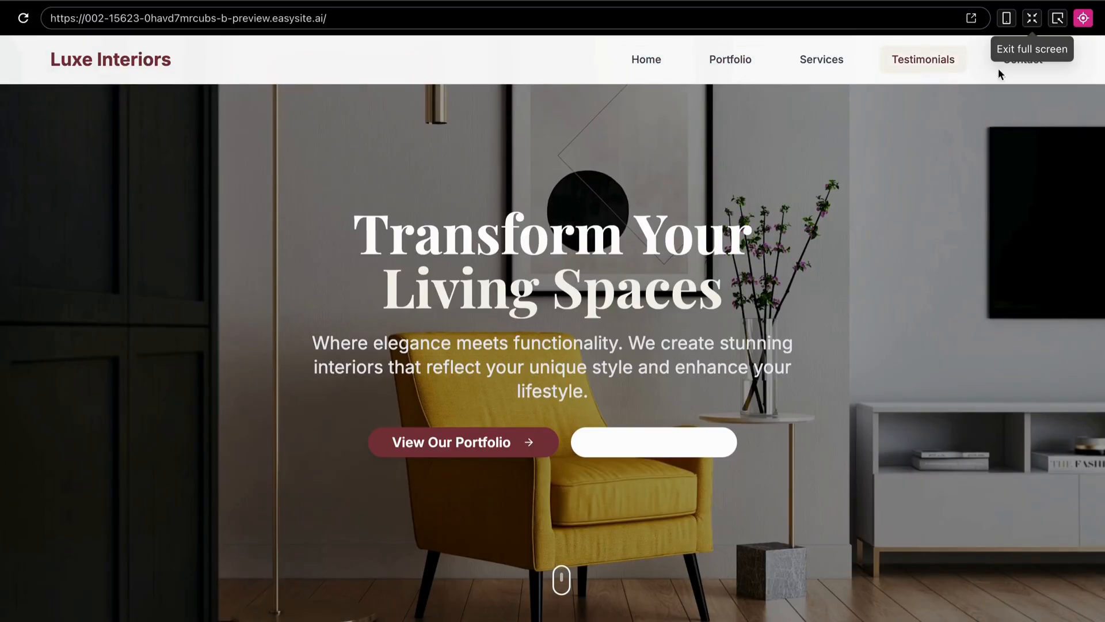
Step: Examine the full-screen site's hero section with its two call-to-action buttons and the project cards in the portfolio
scroll(722, 293, down, 1)
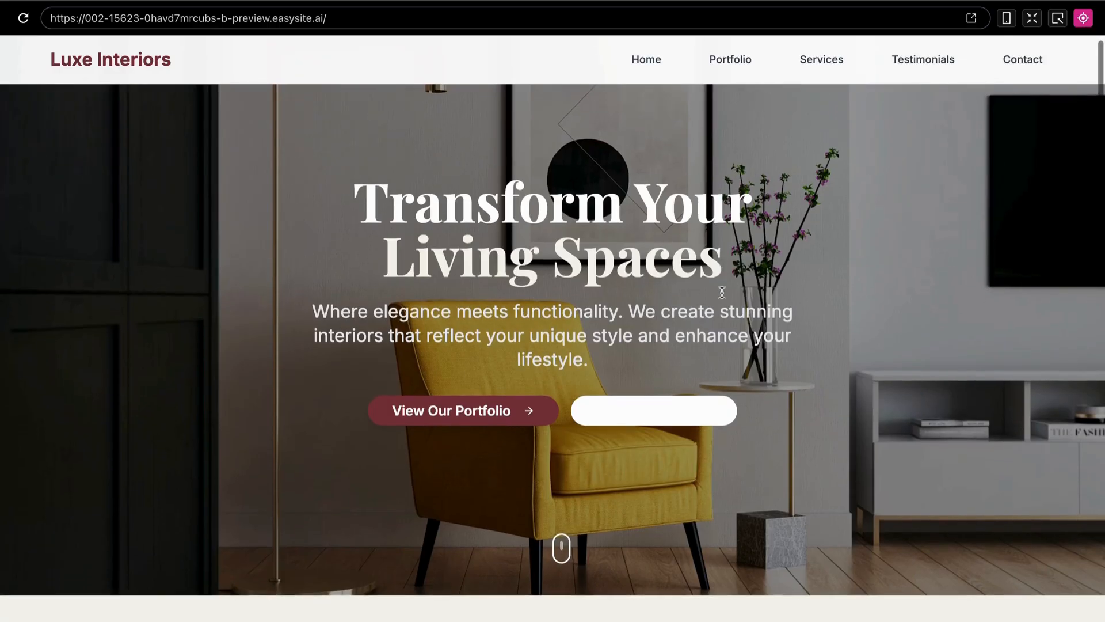
scroll(721, 292, up, 1)
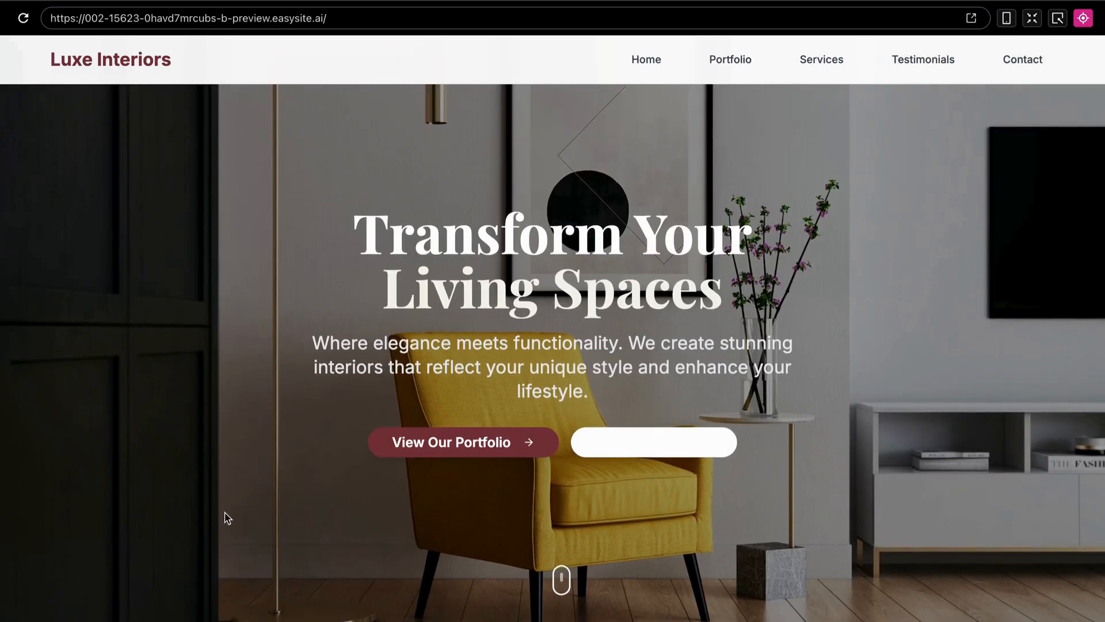
scroll(534, 272, down, 1)
scroll(575, 321, up, 1)
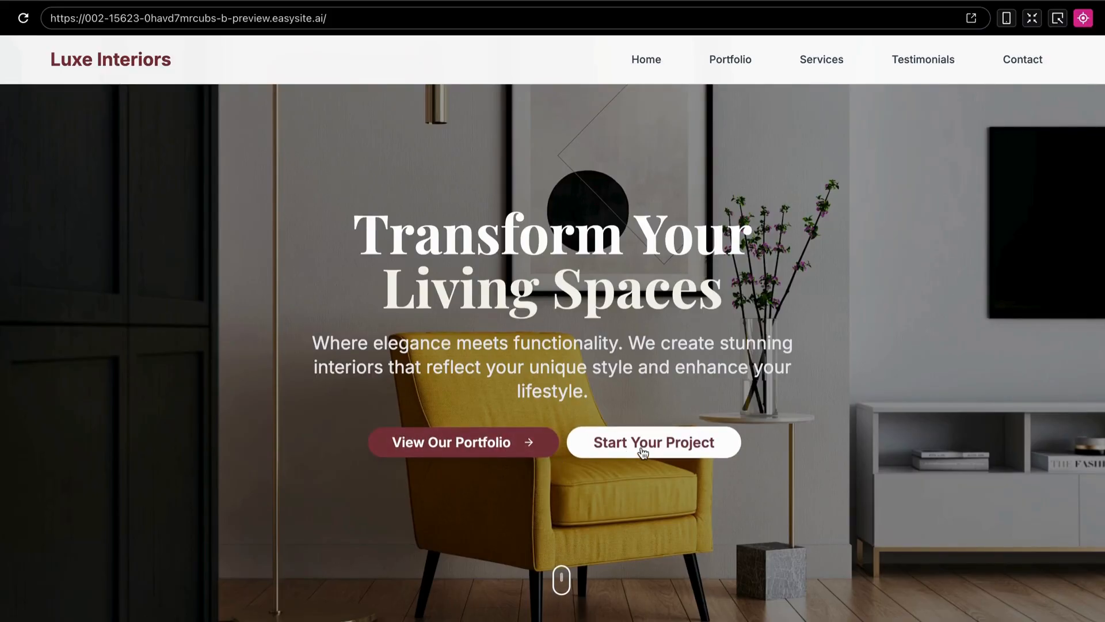
scroll(643, 452, down, 10)
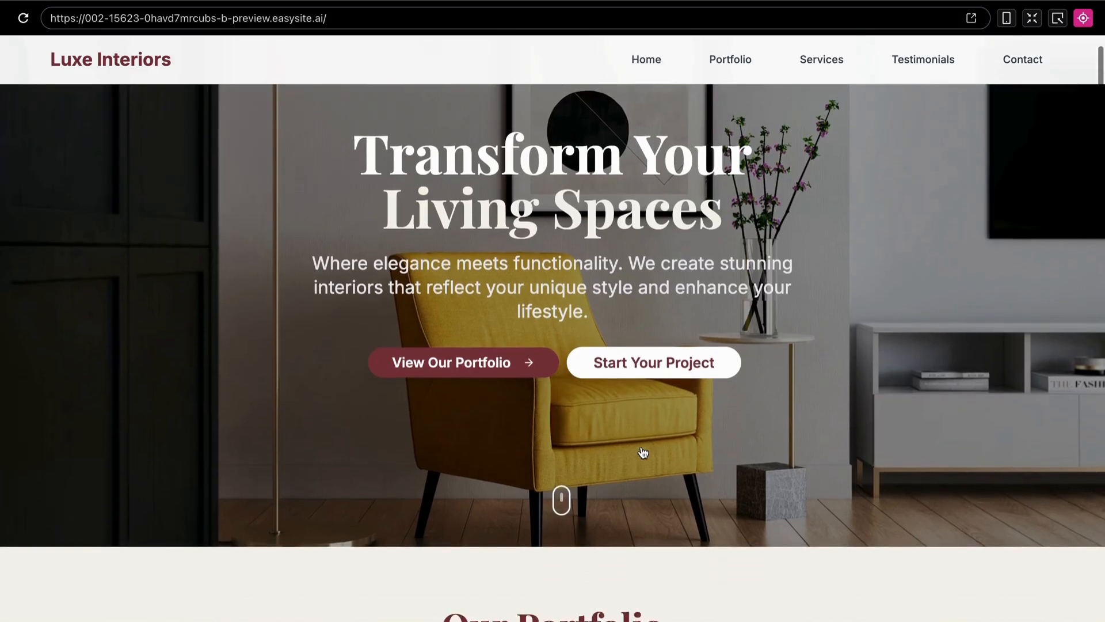
scroll(641, 449, down, 2)
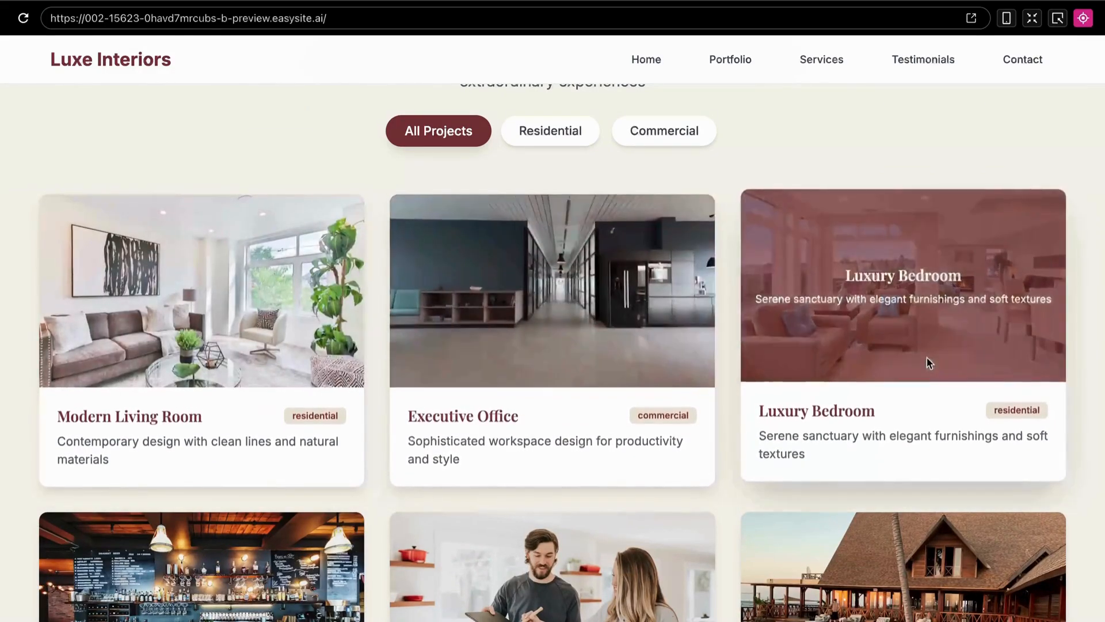
scroll(926, 362, down, 3)
scroll(568, 474, down, 2)
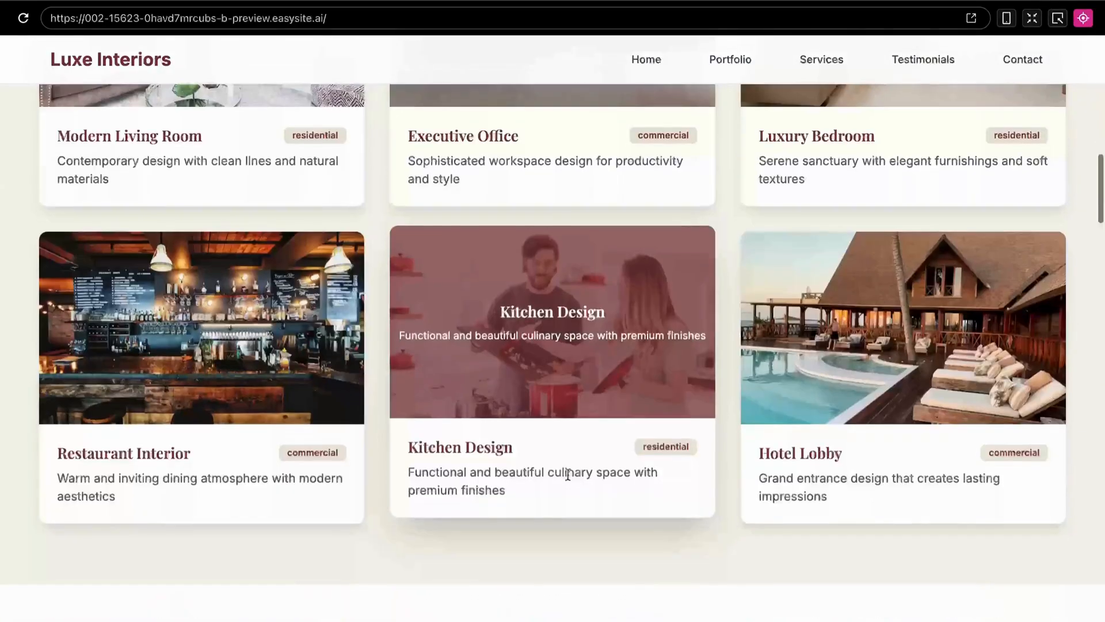
scroll(883, 363, down, 1)
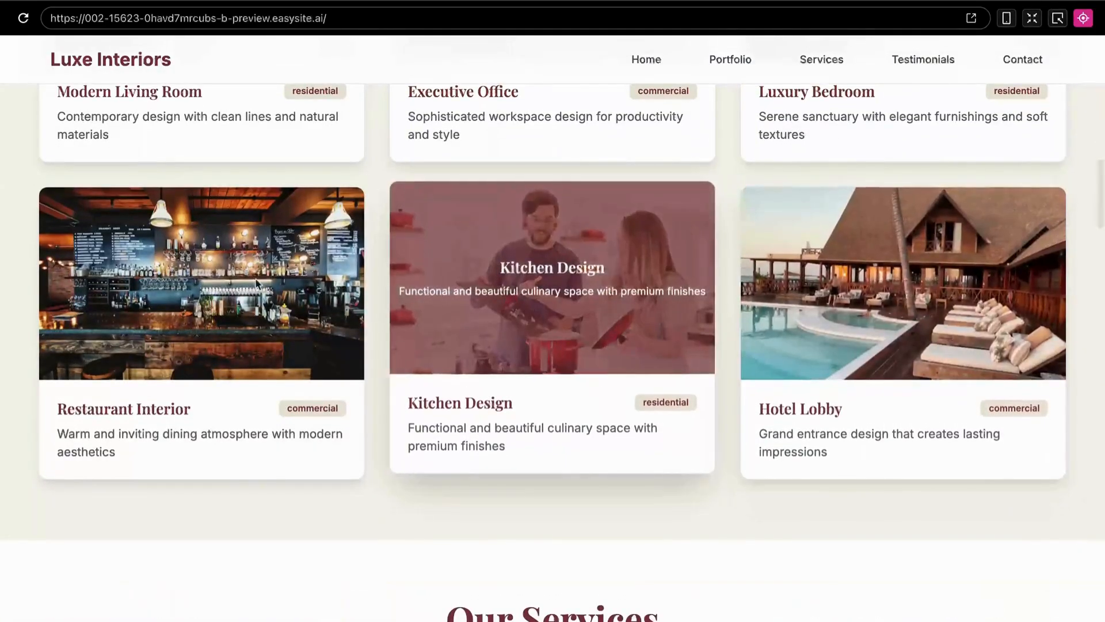
Step: Examine the services, consultation banner, client testimonials, contact form and footer on the rest of the Luxe Interiors page
scroll(227, 278, down, 8)
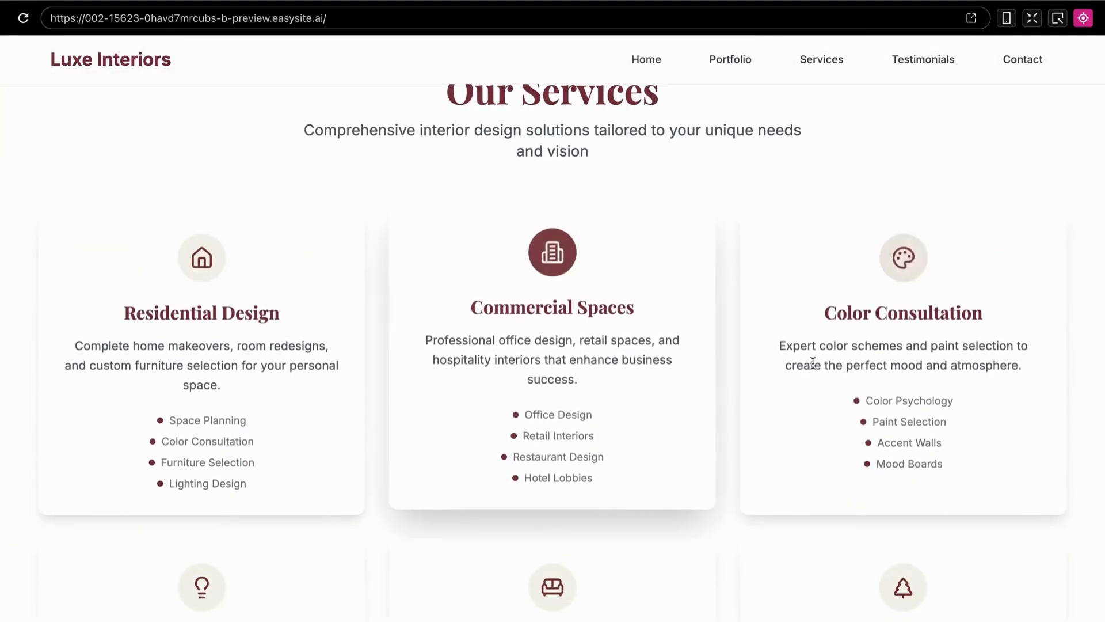
scroll(814, 362, down, 2)
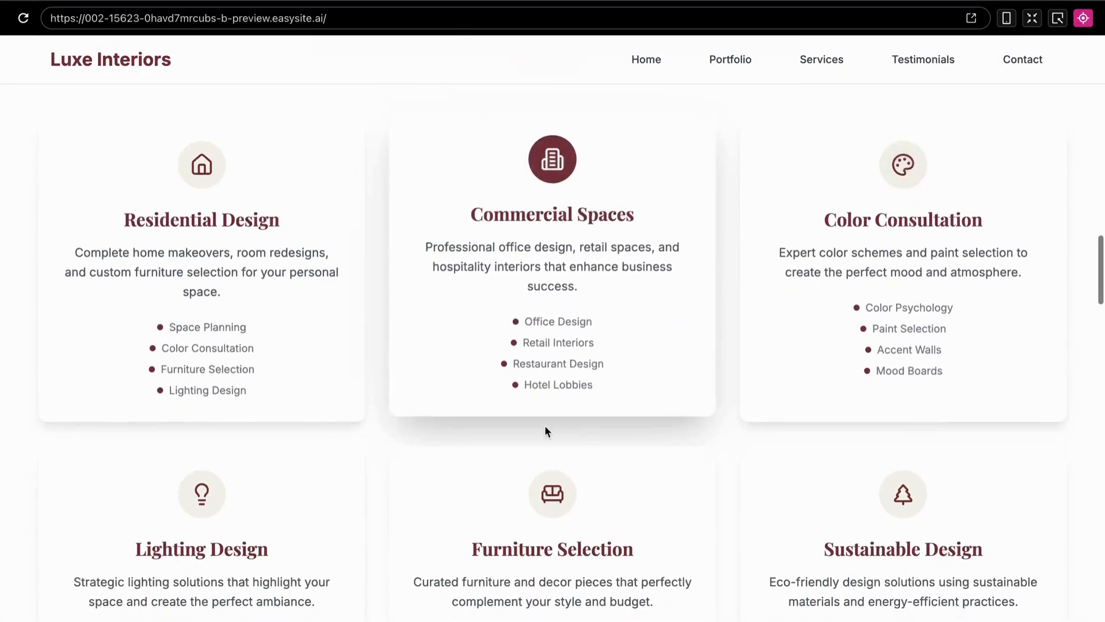
scroll(546, 430, down, 10)
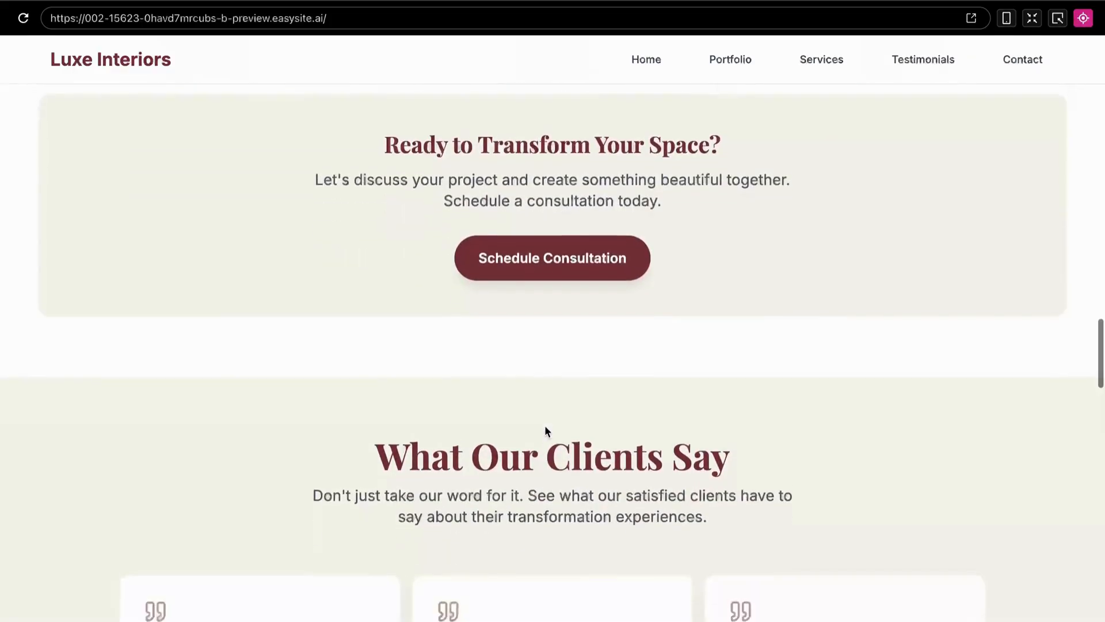
scroll(544, 430, down, 8)
scroll(507, 440, up, 3)
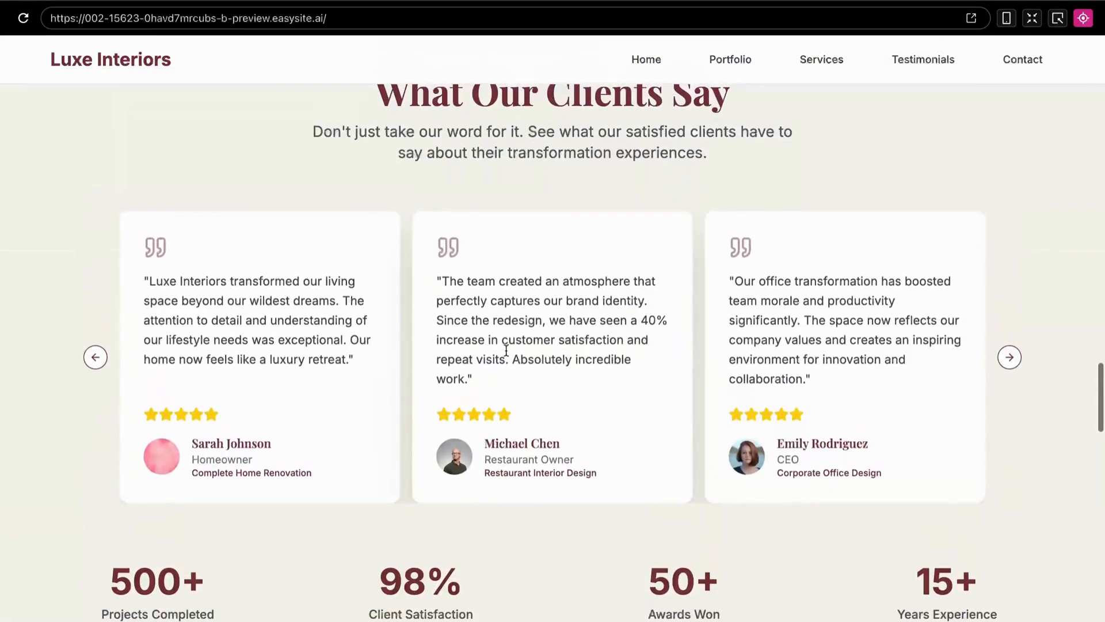
scroll(502, 322, up, 1)
scroll(507, 397, down, 12)
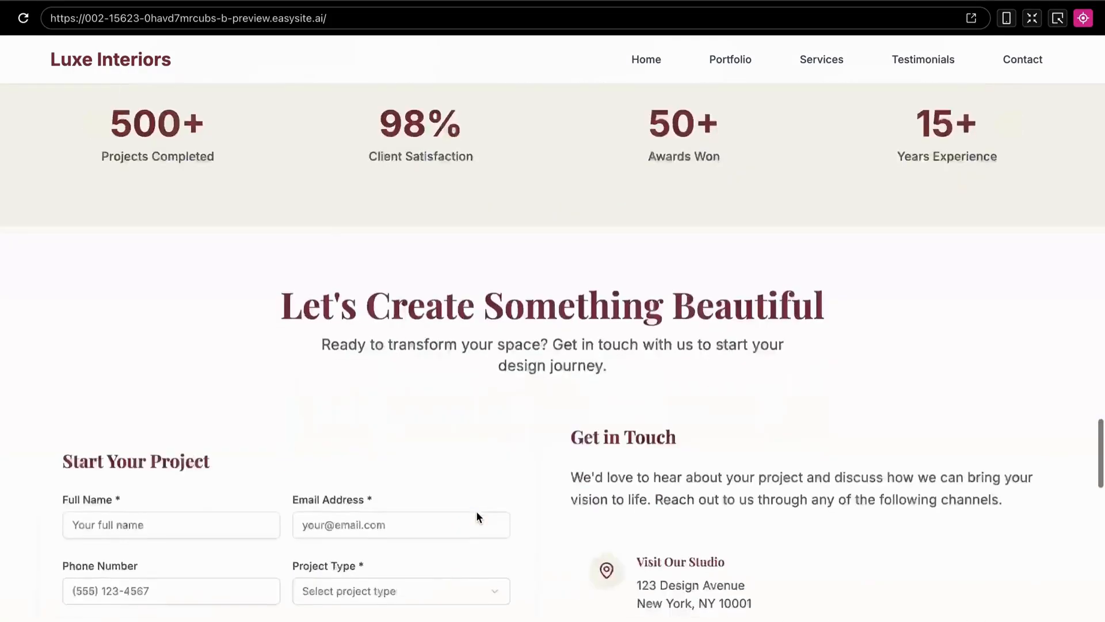
scroll(408, 333, down, 10)
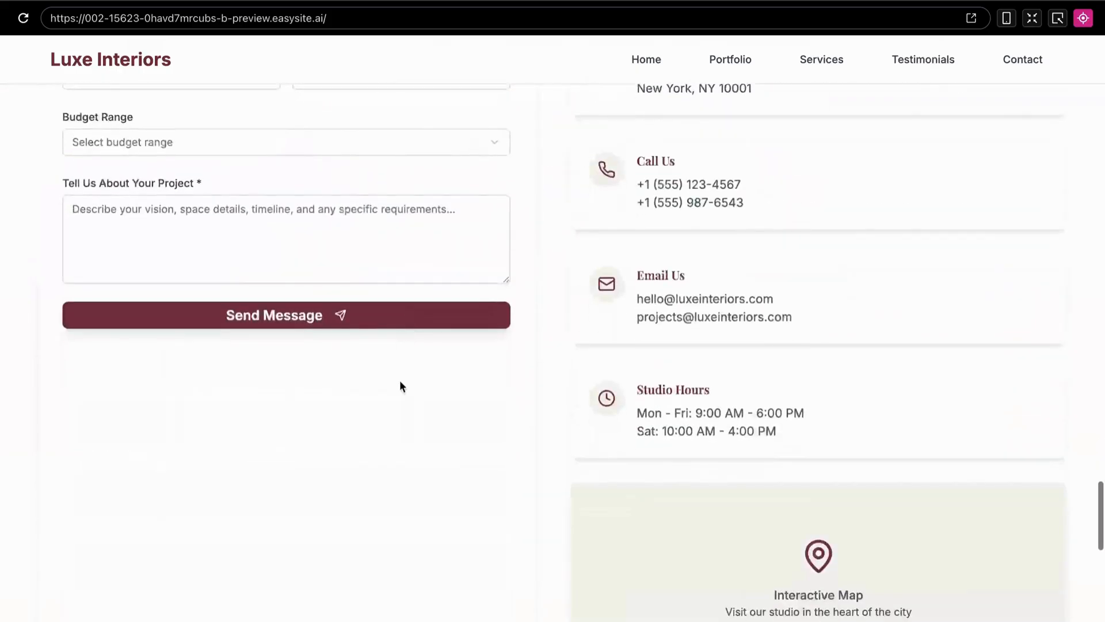
scroll(339, 397, down, 1)
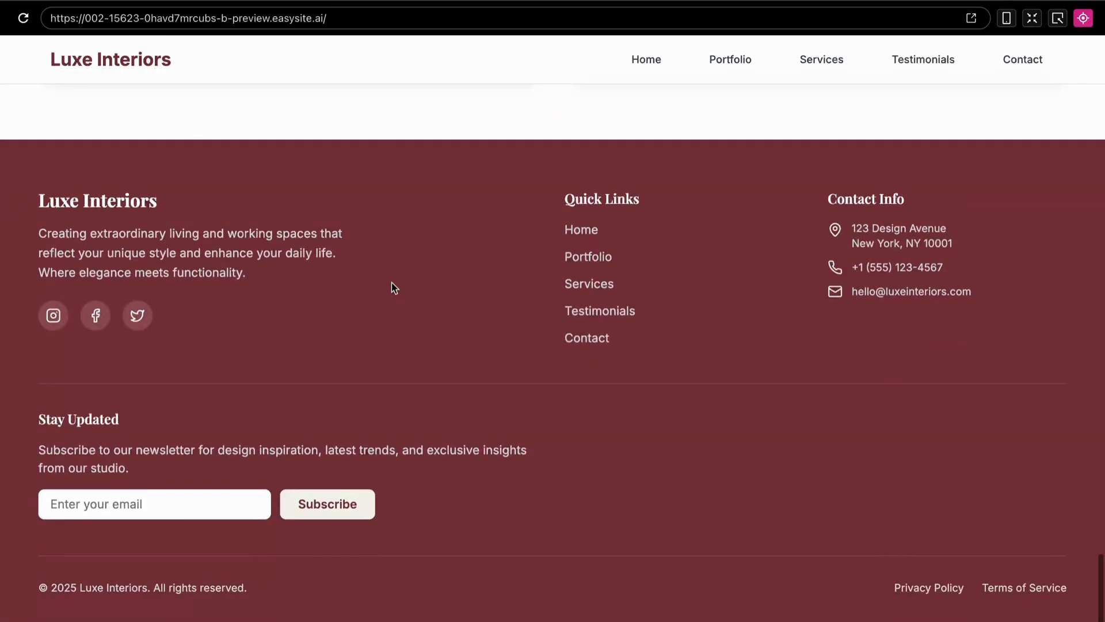
Step: Return to the hero section and test the site header's Portfolio, Services, Testimonials and Contact links
scroll(391, 287, up, 20)
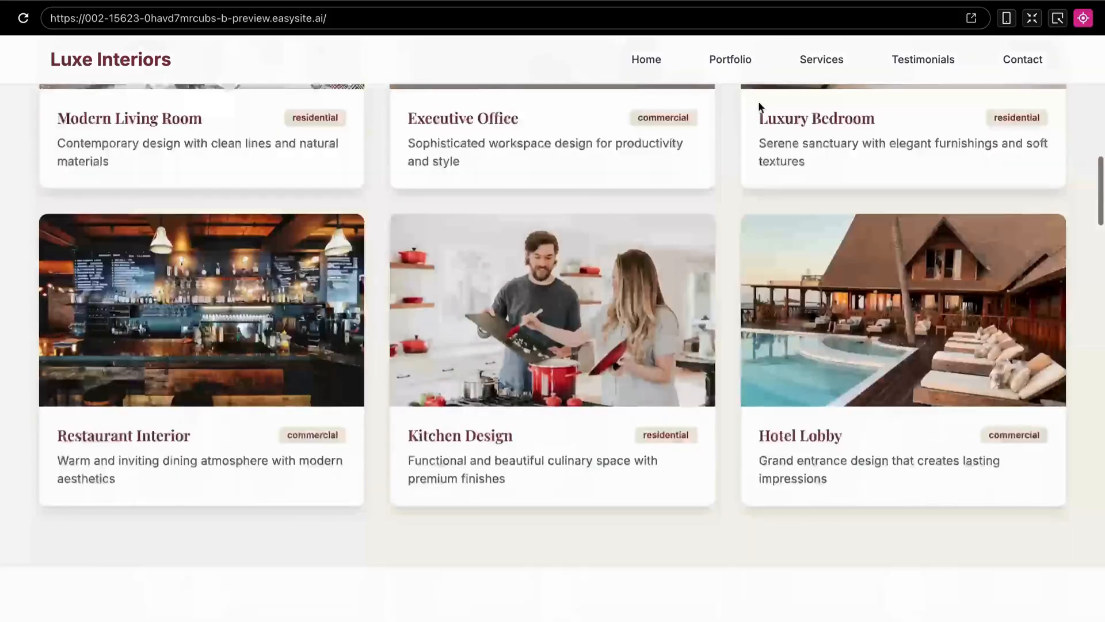
scroll(758, 102, up, 10)
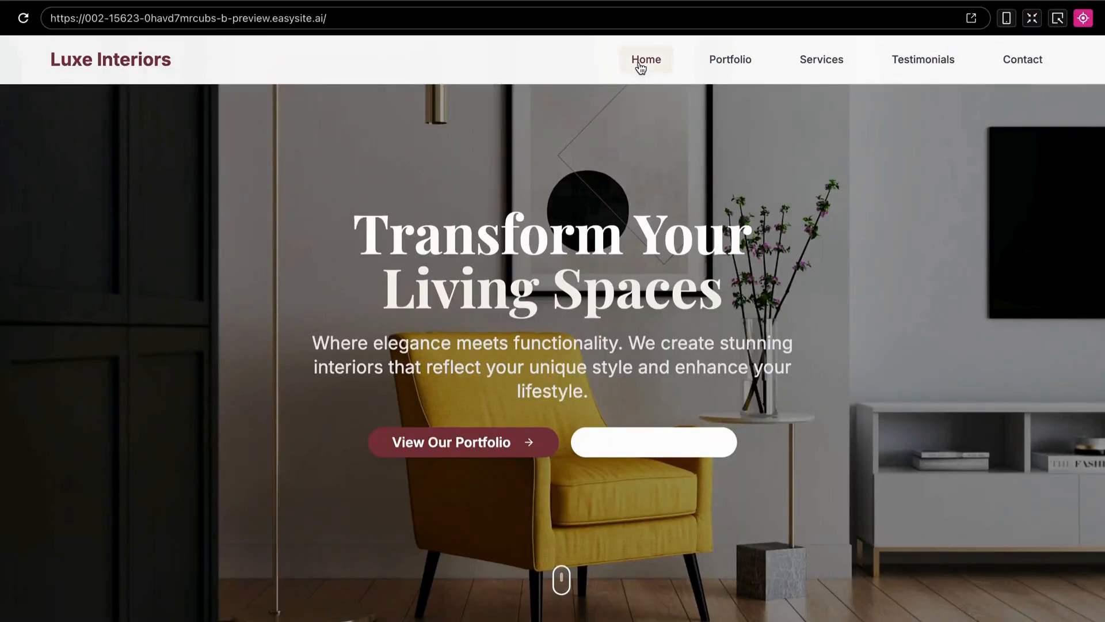
scroll(465, 384, down, 20)
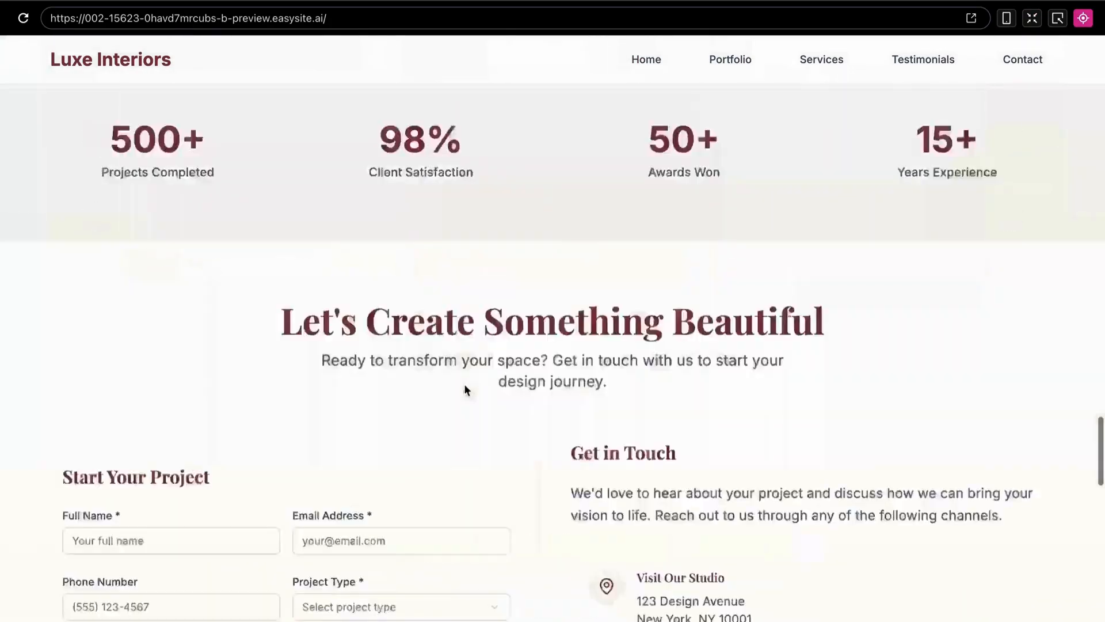
scroll(464, 384, up, 6)
scroll(464, 383, up, 20)
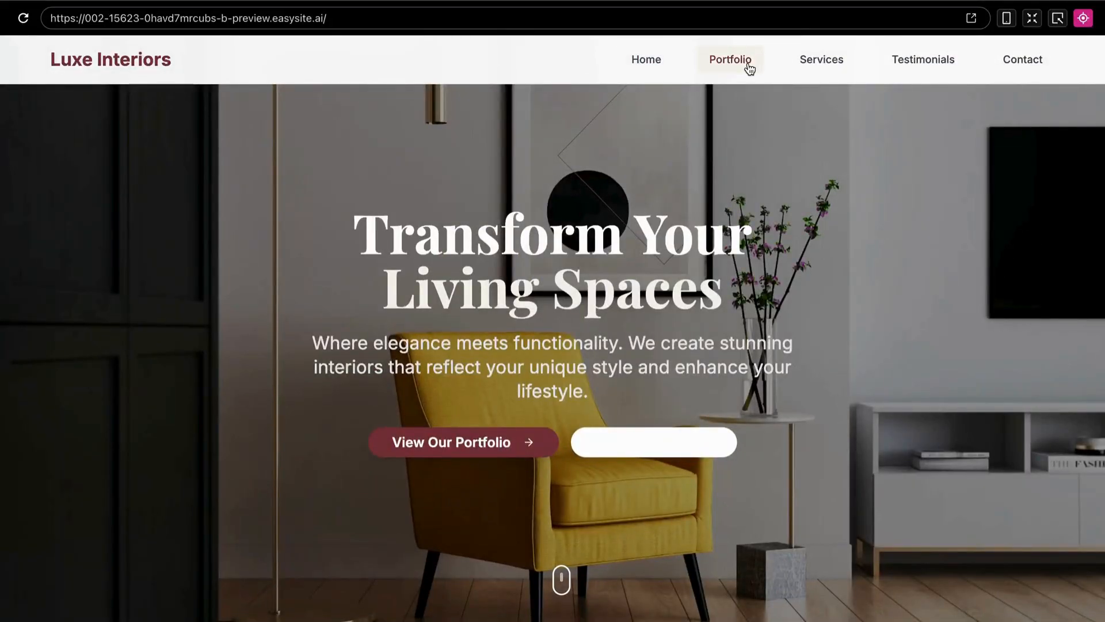
click(731, 60)
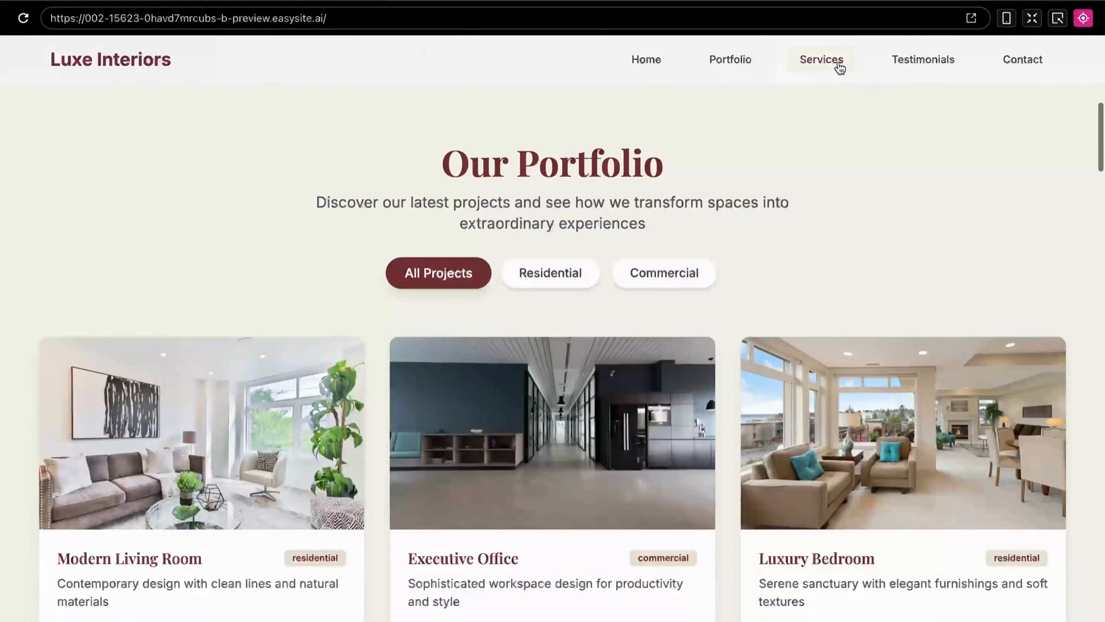
click(839, 68)
click(916, 68)
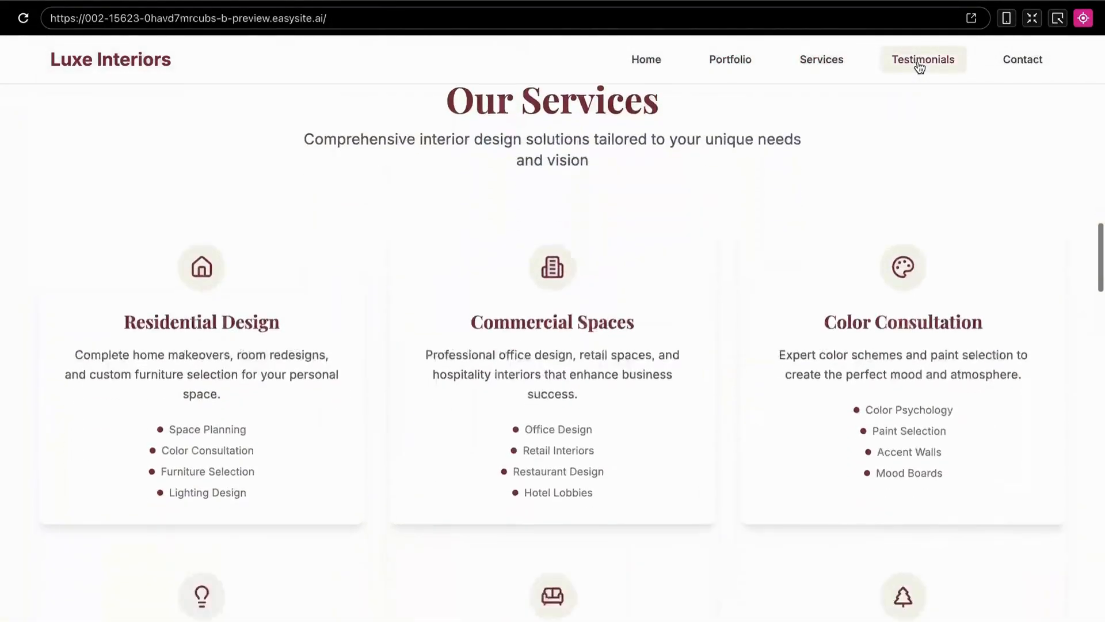
click(1027, 62)
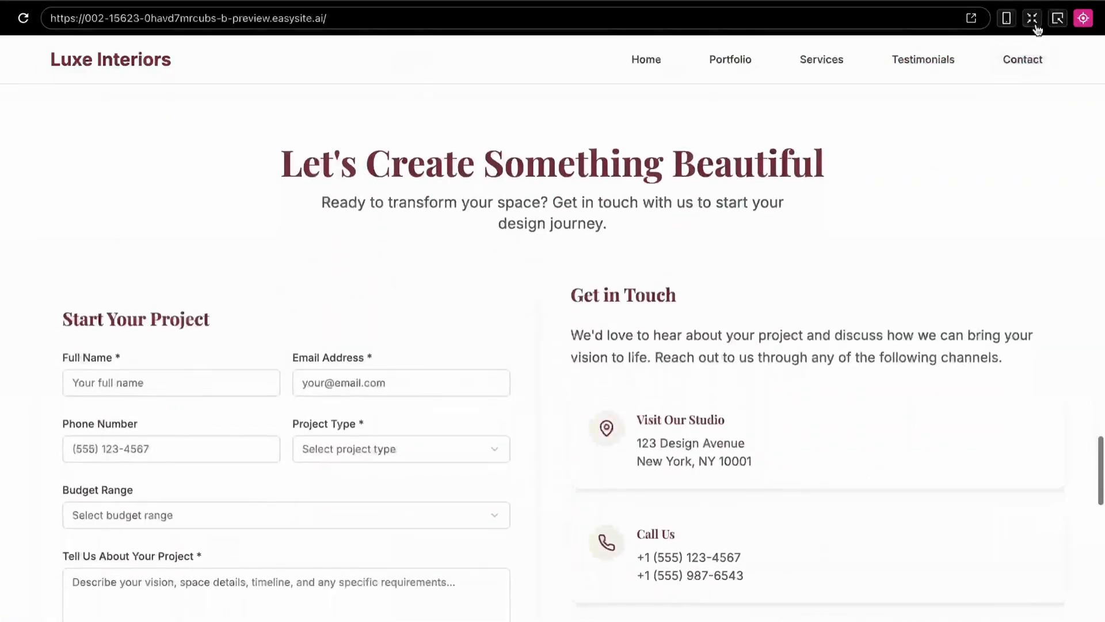
Step: Exit the full-screen preview and look through the whole page from the hero section to the footer
click(1033, 23)
scroll(672, 440, up, 10)
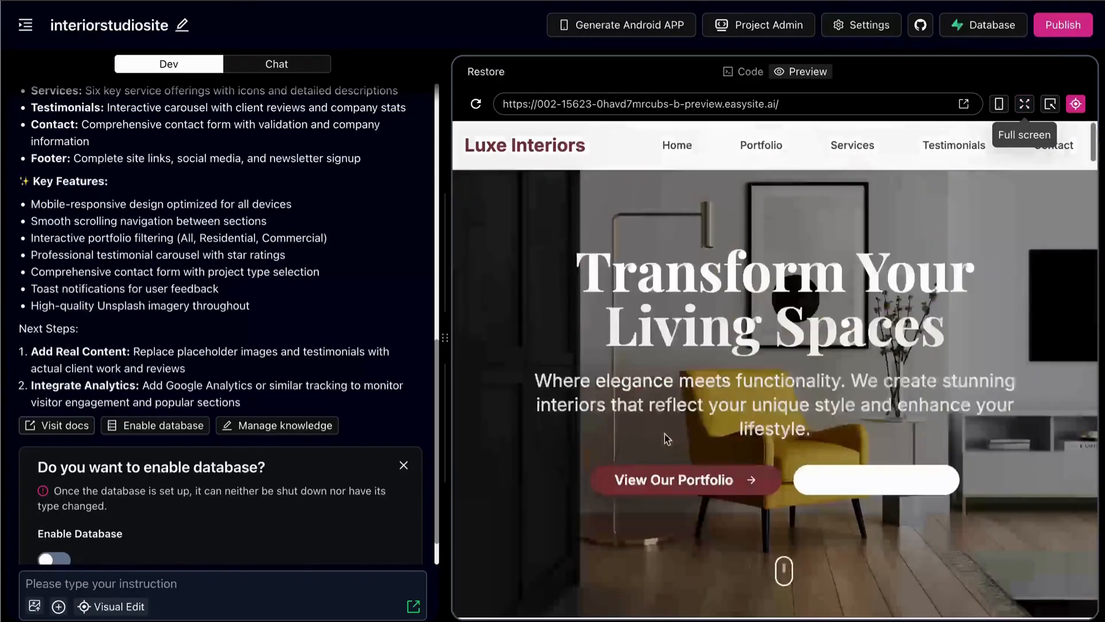
scroll(585, 433, down, 10)
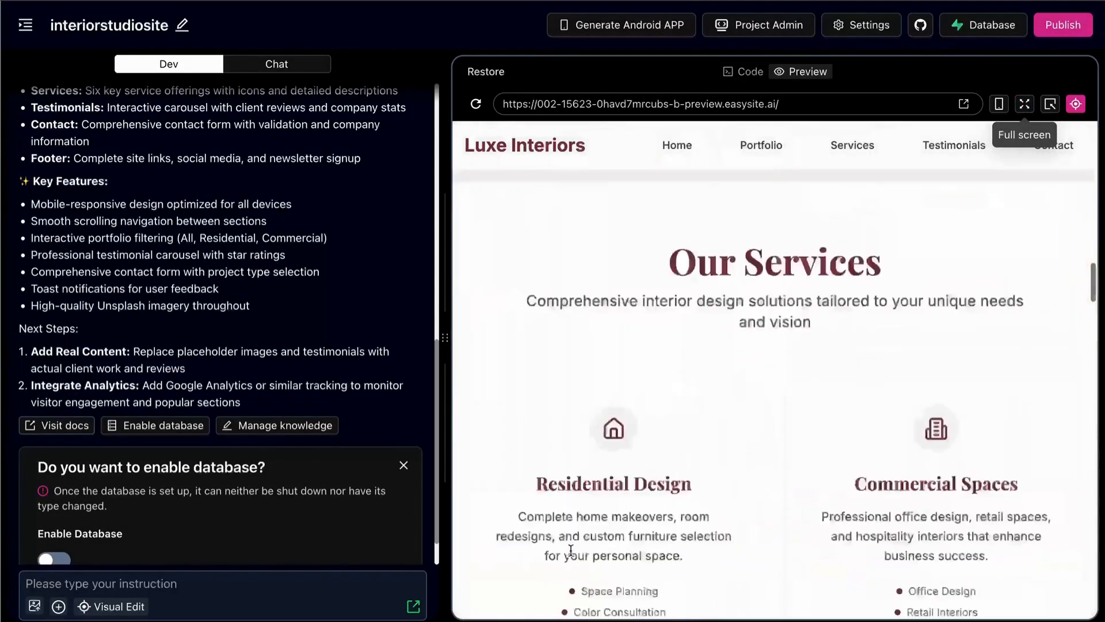
scroll(572, 554, down, 5)
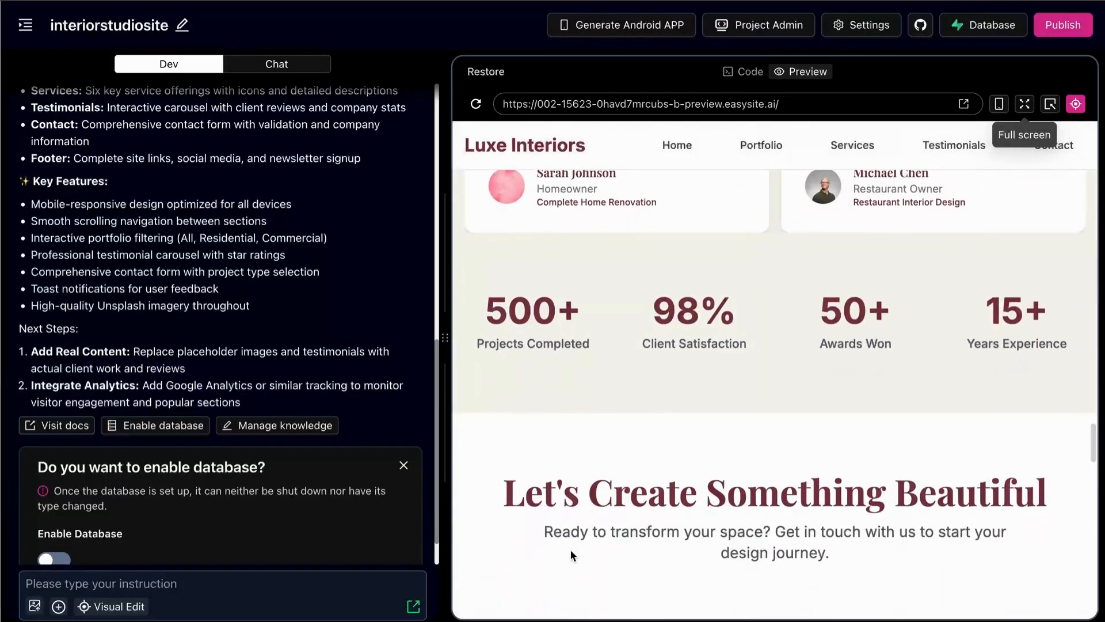
scroll(744, 403, down, 10)
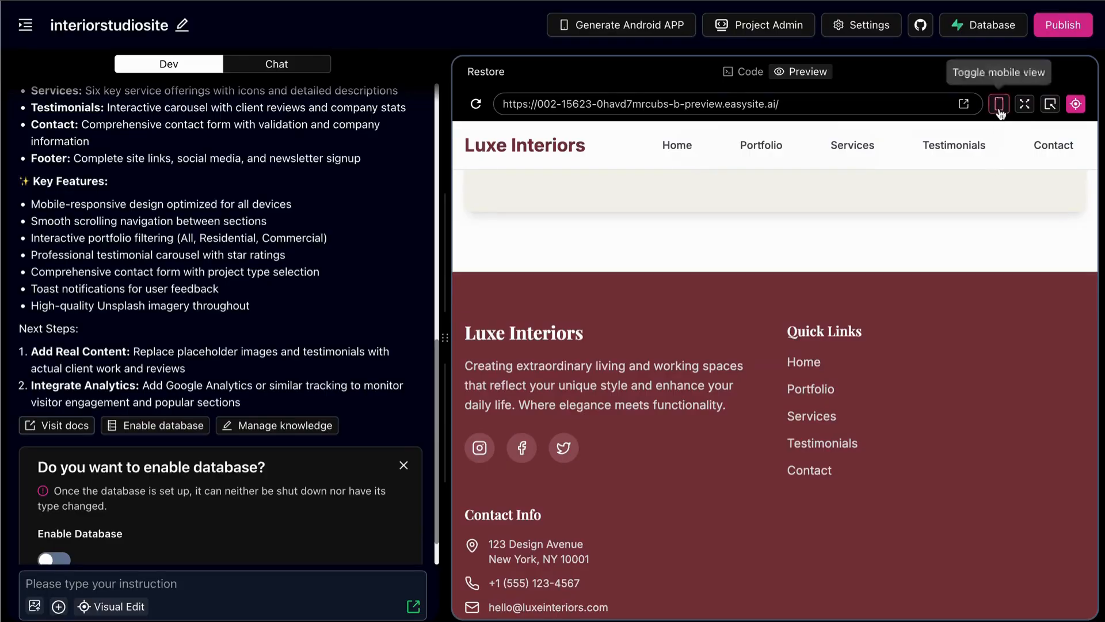
Step: Switch the site preview to mobile view, return to the hero section, and test opening and closing the site's navigation menu
click(1000, 109)
scroll(834, 311, up, 15)
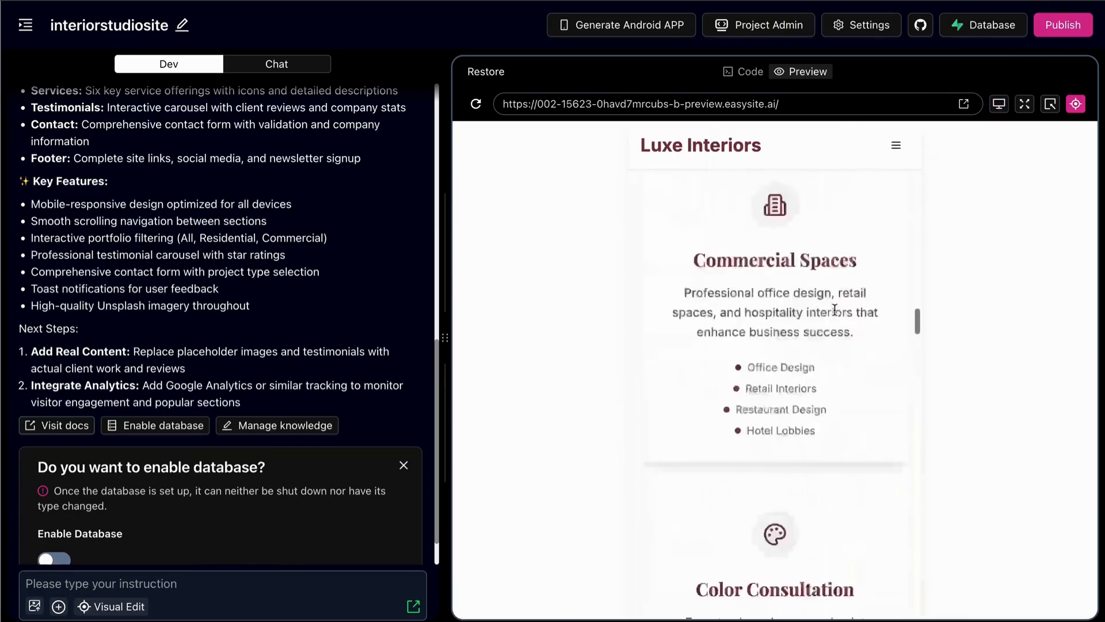
scroll(816, 377, up, 5)
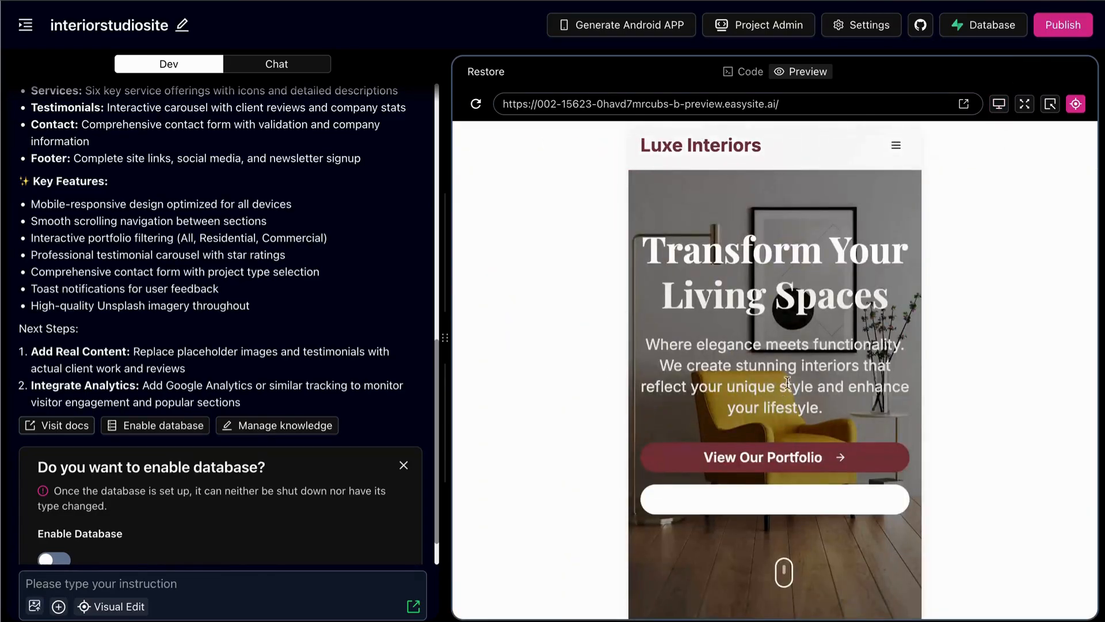
click(896, 147)
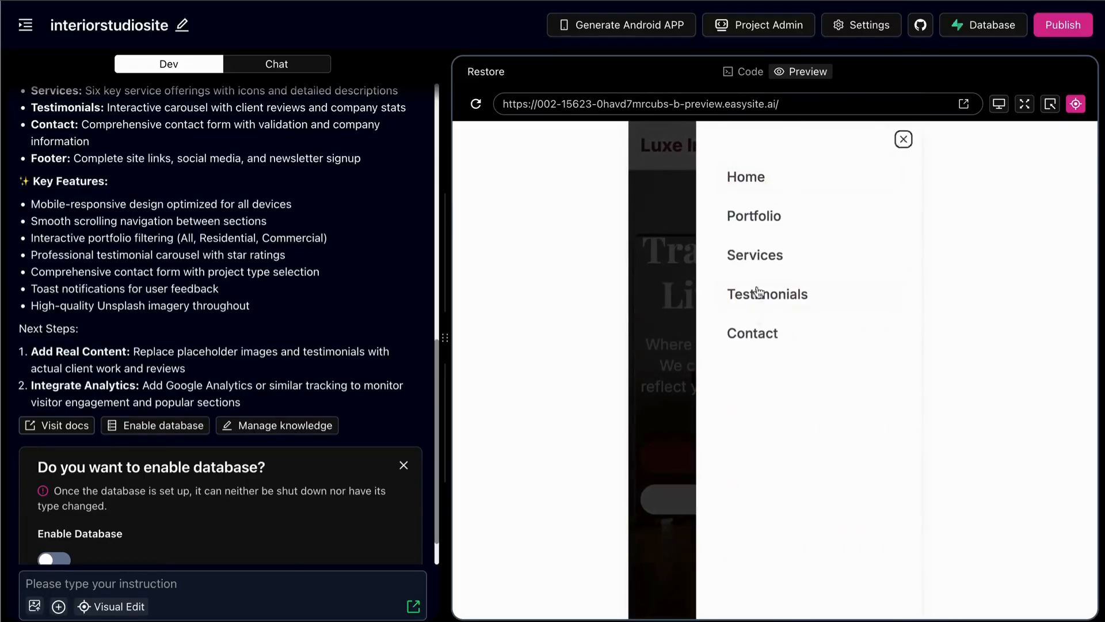
click(905, 143)
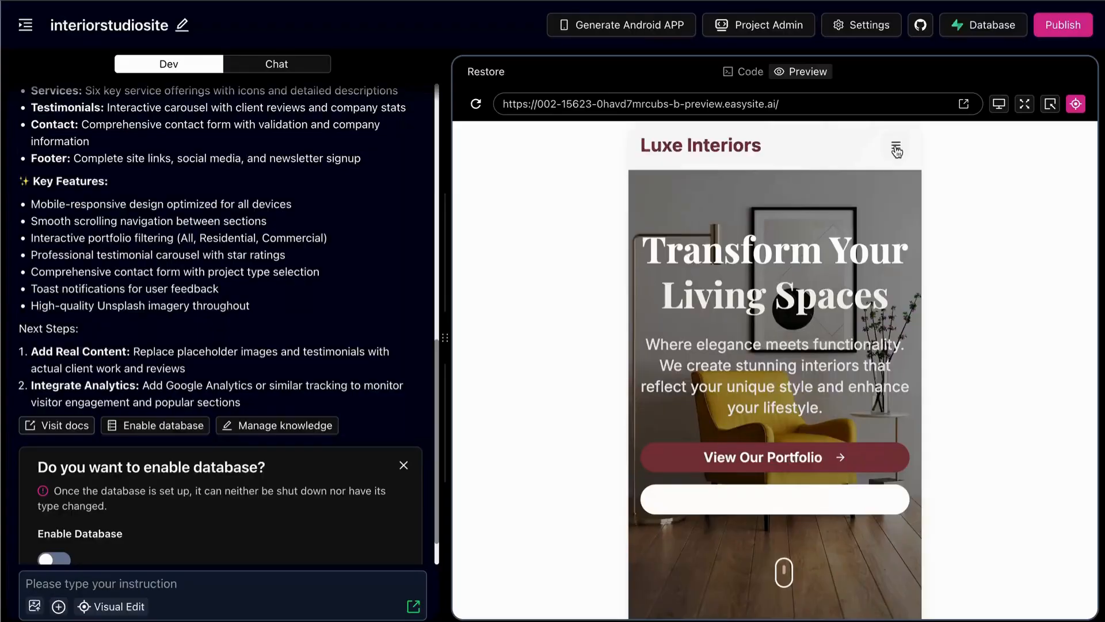
click(904, 150)
click(904, 143)
Step: Test the Home, Portfolio and Services links in the site's mobile navigation menu
click(894, 145)
click(748, 183)
click(895, 145)
click(766, 216)
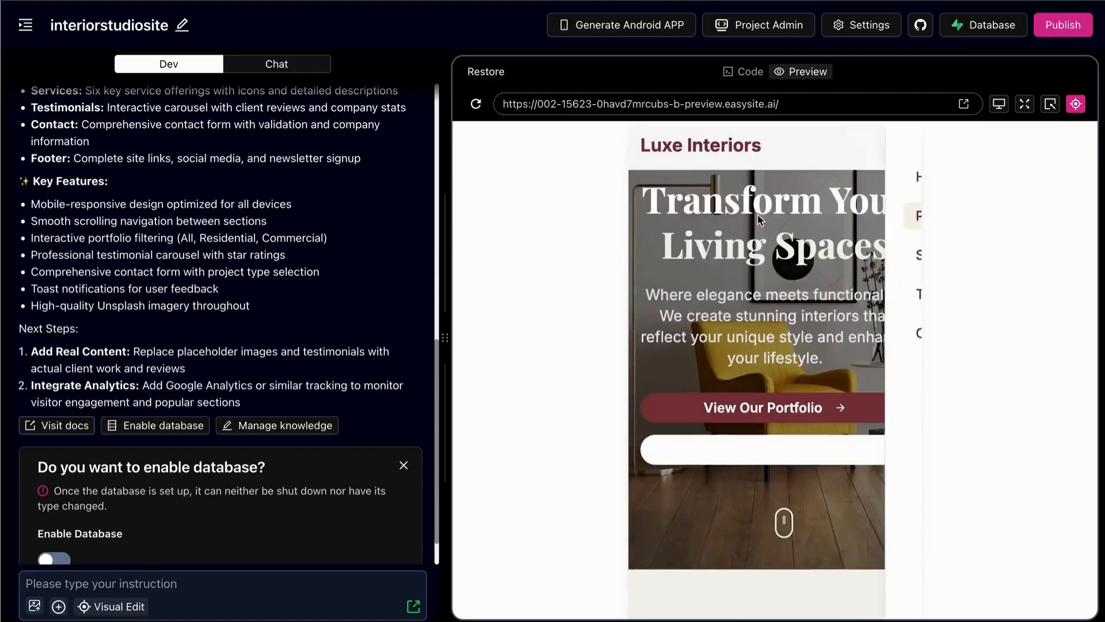
click(895, 148)
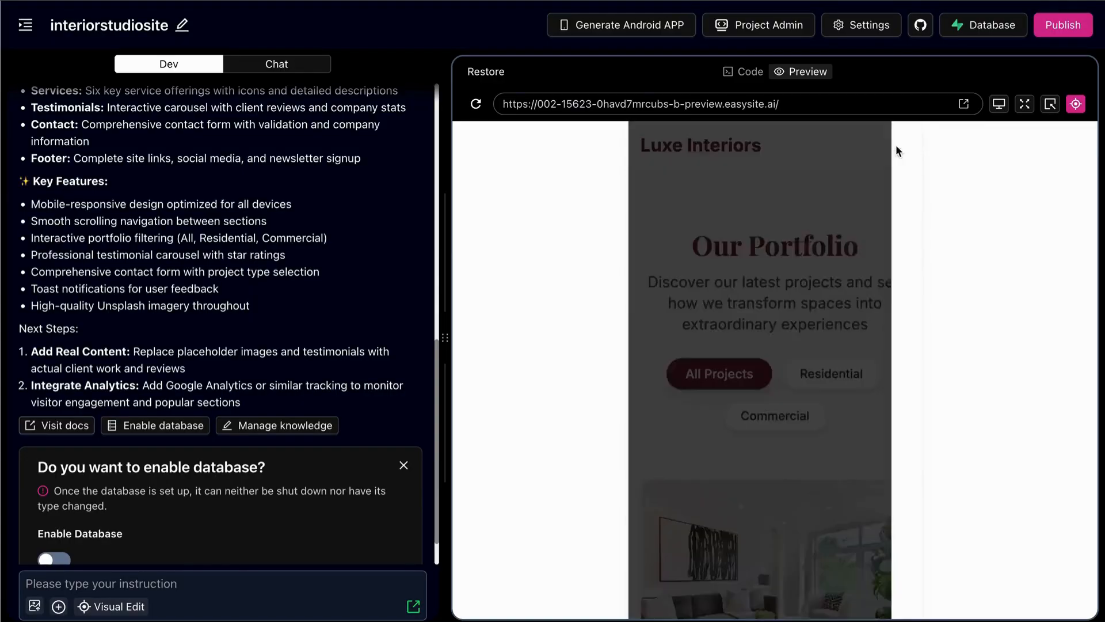
click(772, 260)
Step: Look through the mobile layout down to the interactive map and footer, and return to the hero section
scroll(770, 334, down, 10)
scroll(771, 345, down, 15)
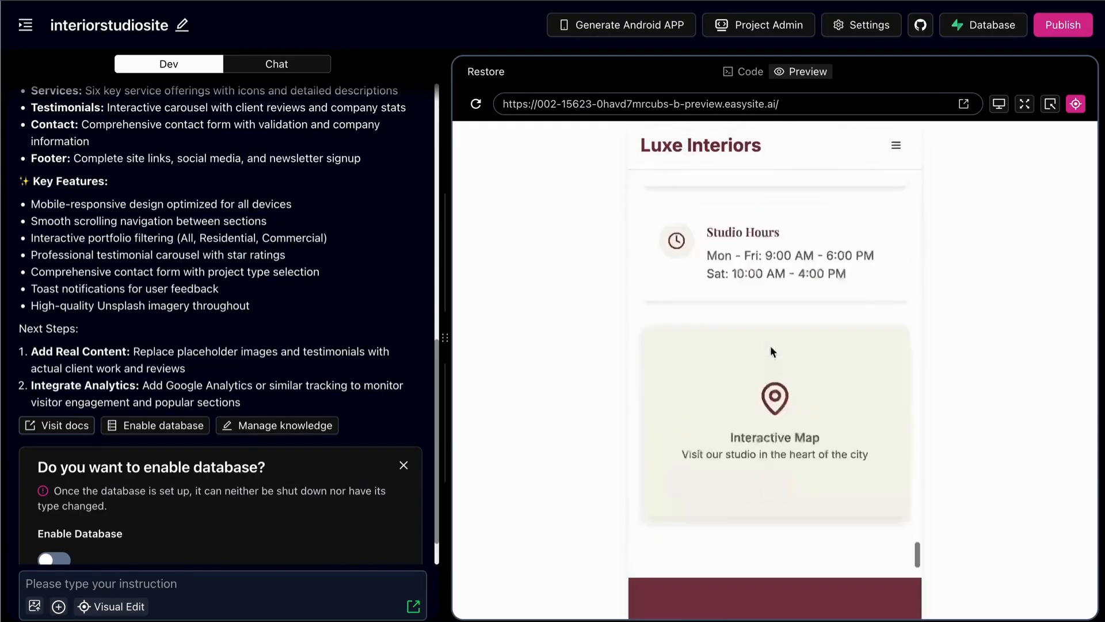
scroll(770, 346, up, 20)
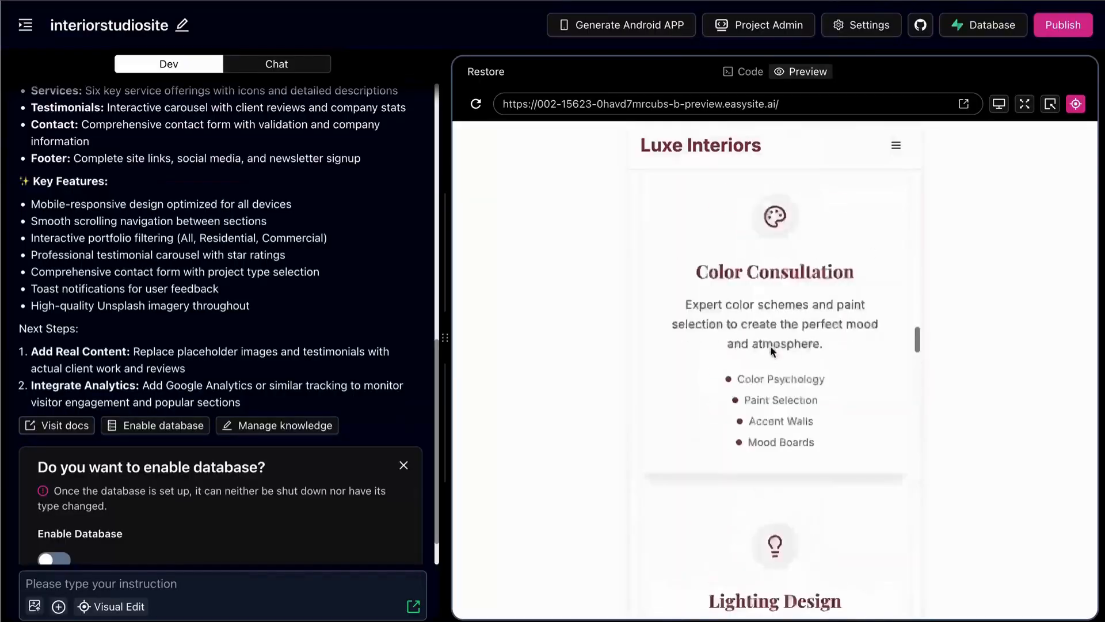
click(750, 458)
scroll(751, 458, up, 10)
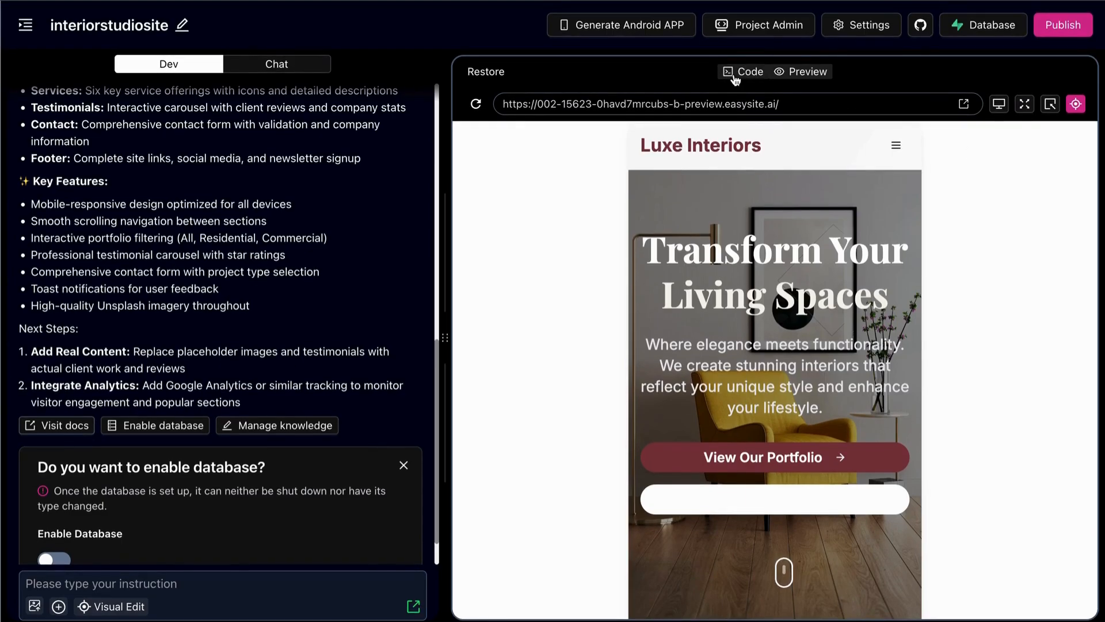
scroll(700, 292, down, 1)
scroll(699, 286, up, 1)
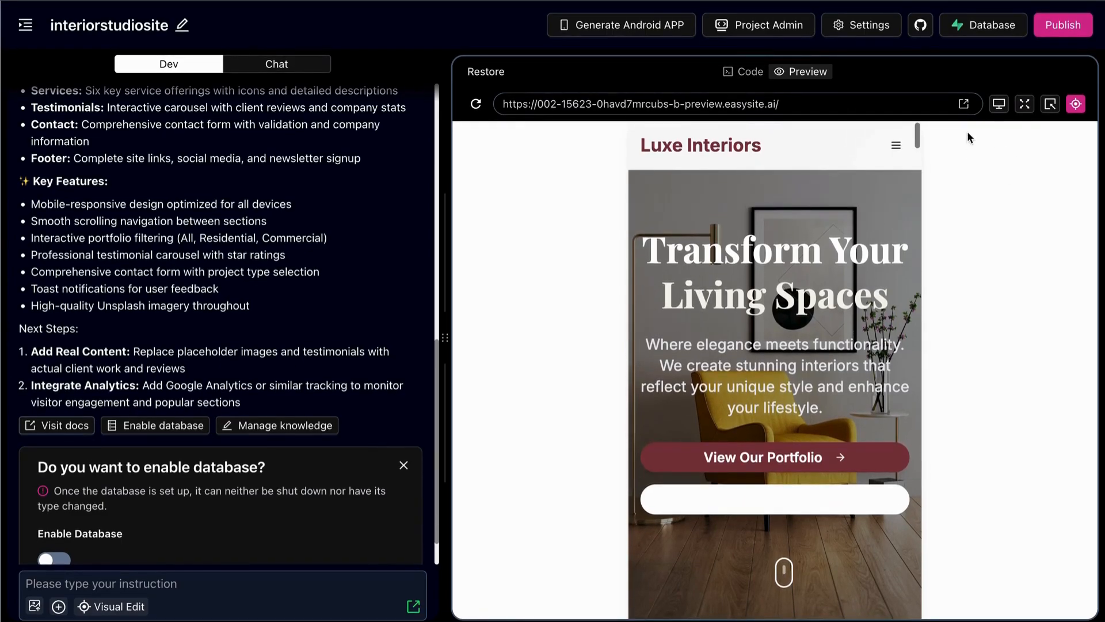
Step: Switch the site preview back to desktop view, open the project's code, and look through the file tree and README.md
click(998, 103)
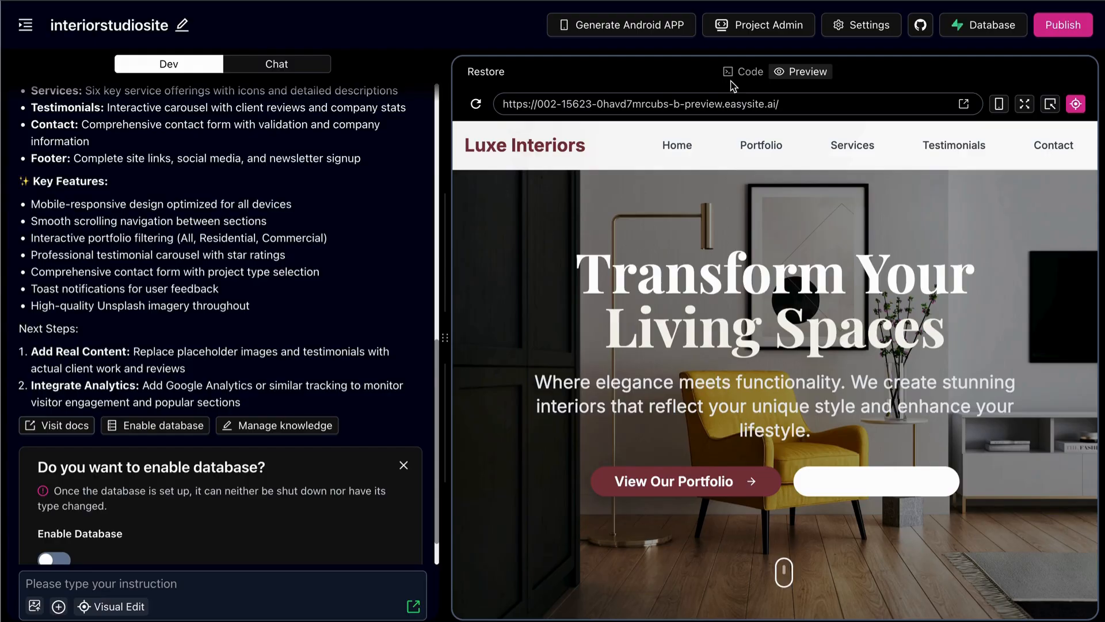
click(734, 75)
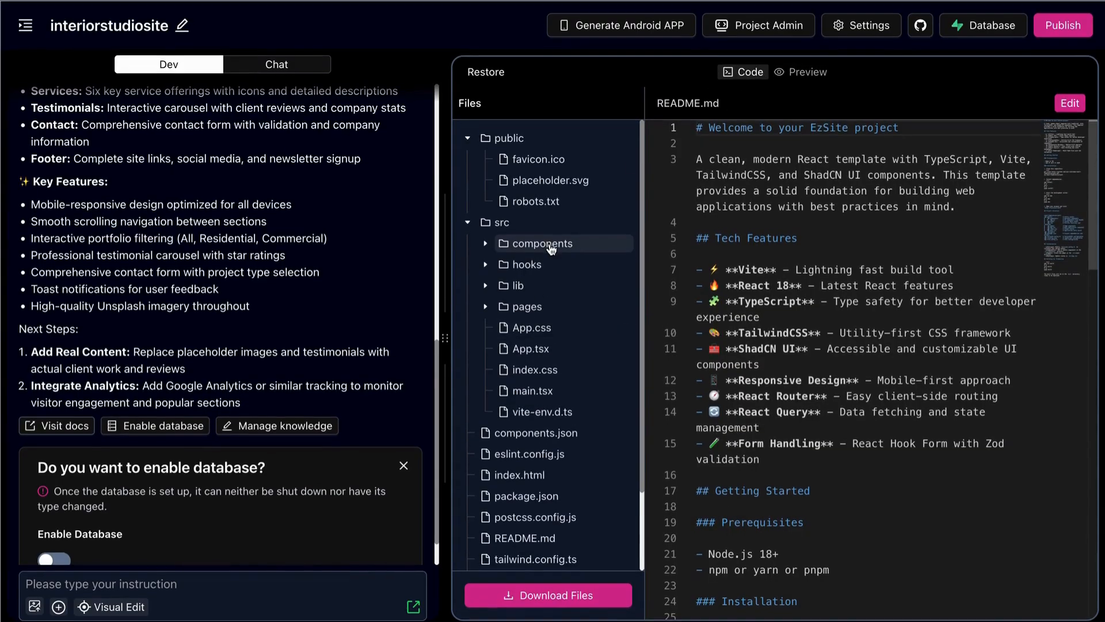
scroll(538, 353, down, 1)
scroll(507, 247, up, 1)
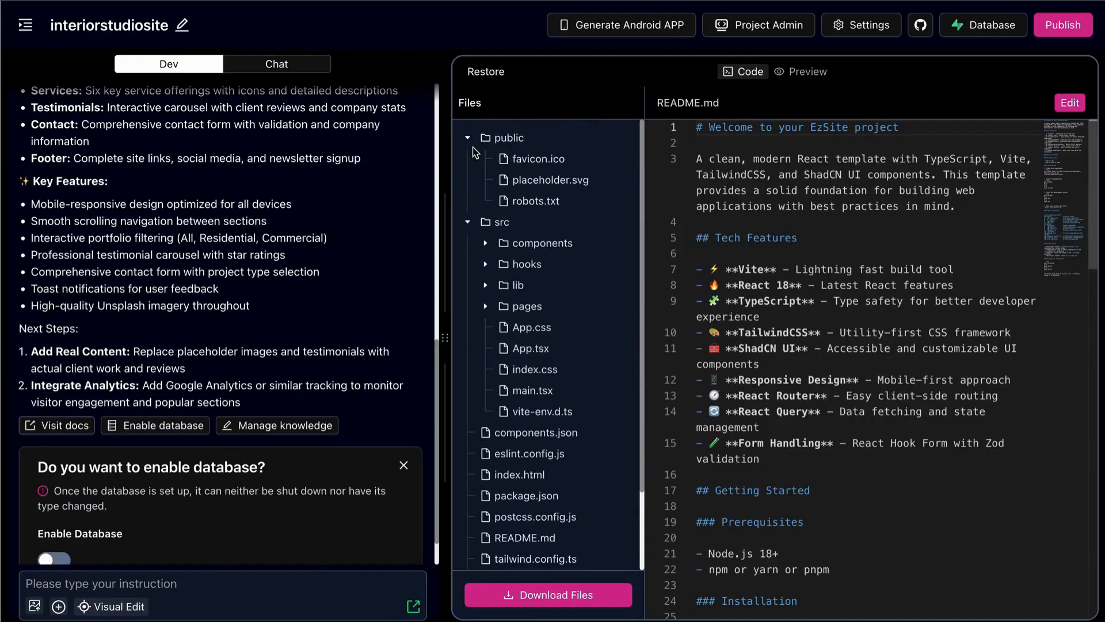
scroll(550, 362, down, 1)
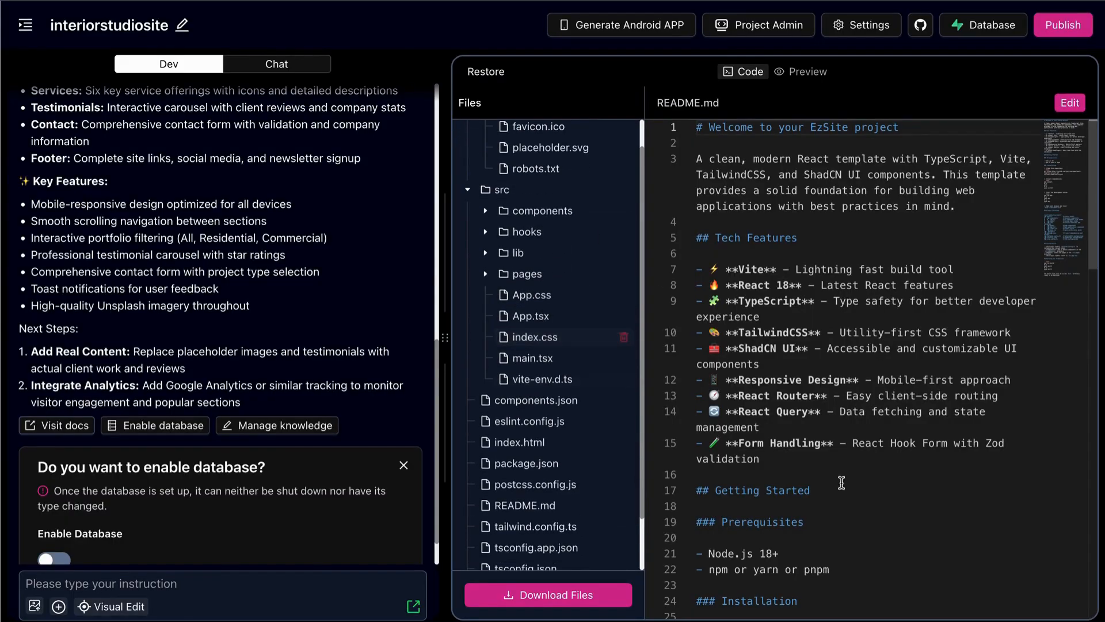
scroll(861, 492, down, 15)
scroll(861, 494, down, 1)
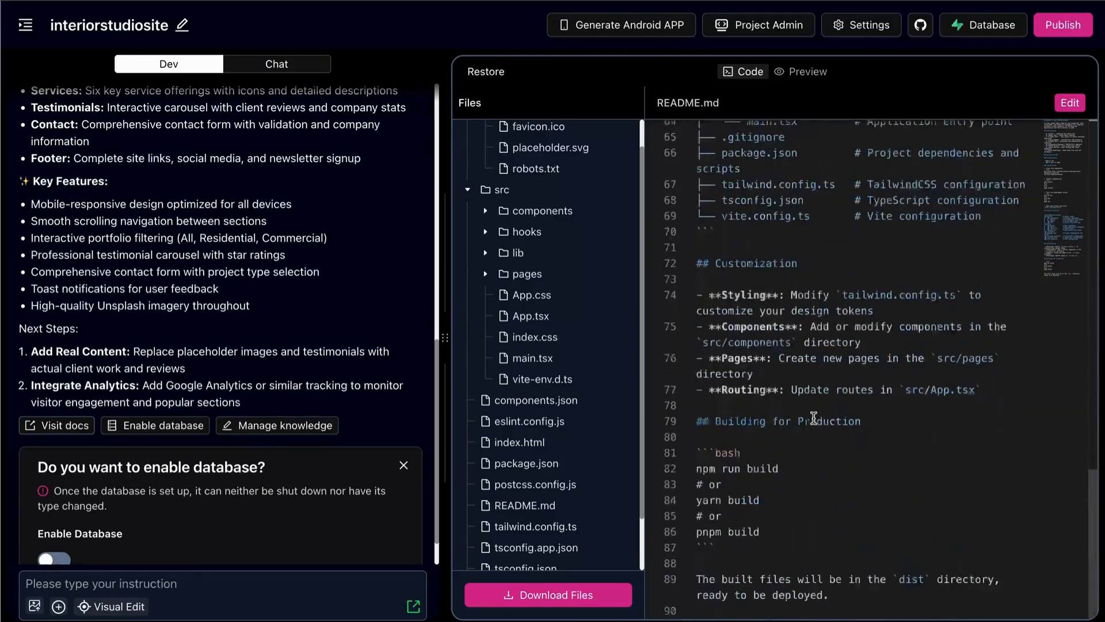
scroll(814, 416, up, 16)
scroll(863, 403, down, 1)
scroll(879, 395, up, 1)
scroll(579, 337, up, 1)
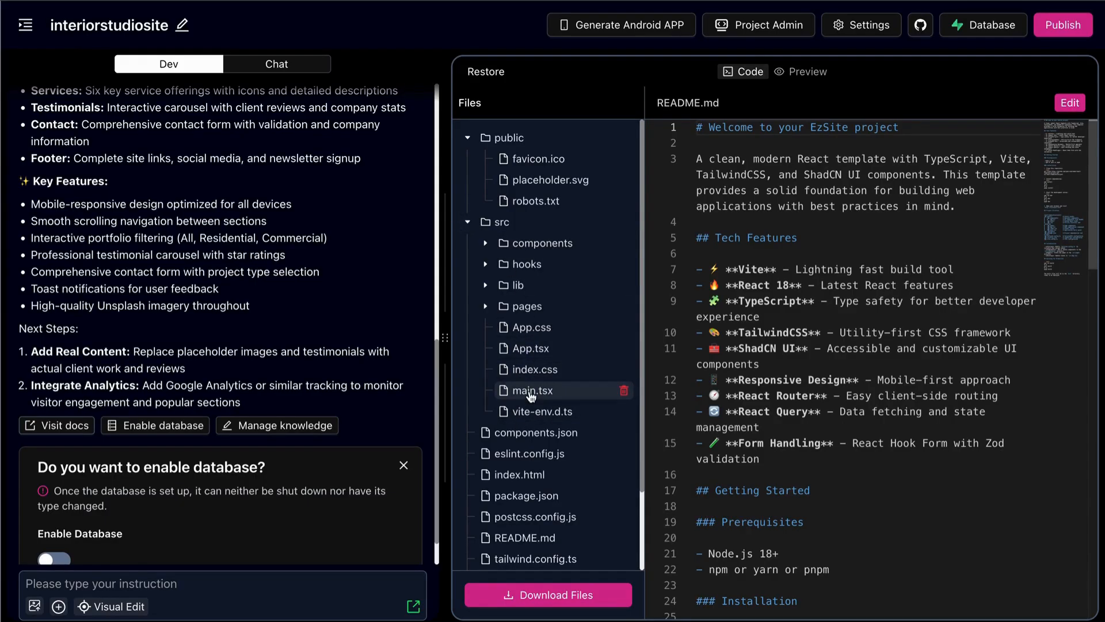
Step: Open src/main.tsx, enable editing for it, and save the file
click(530, 392)
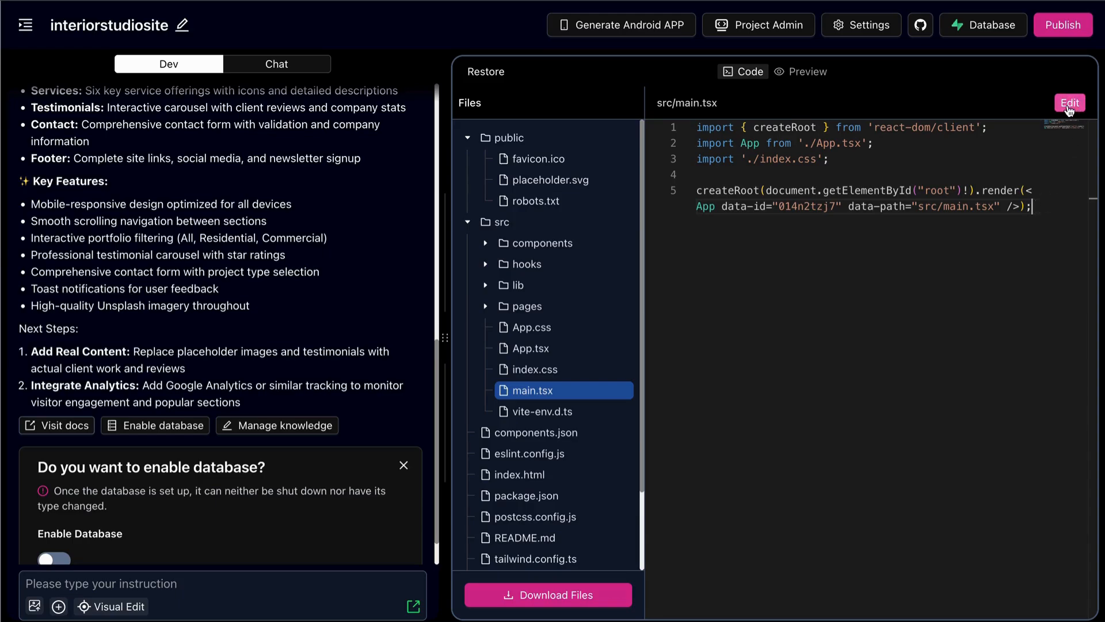
click(1068, 106)
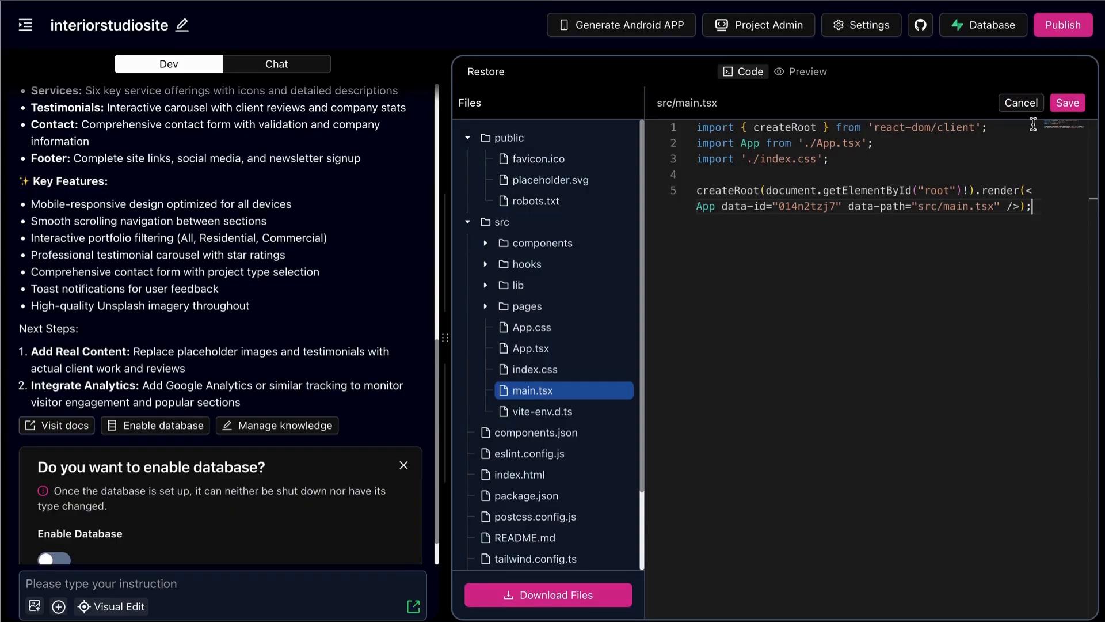
click(1067, 104)
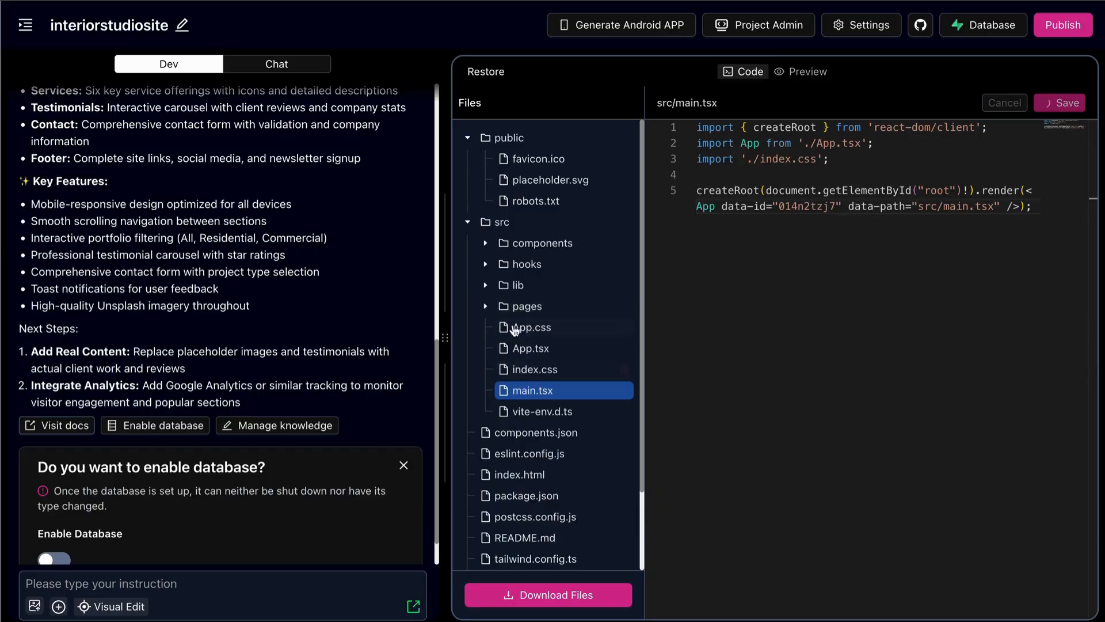
Step: Open HomePage.tsx from the src/pages folder, accepting the discard of unsaved changes, and look at its opening code
click(485, 305)
scroll(527, 376, down, 1)
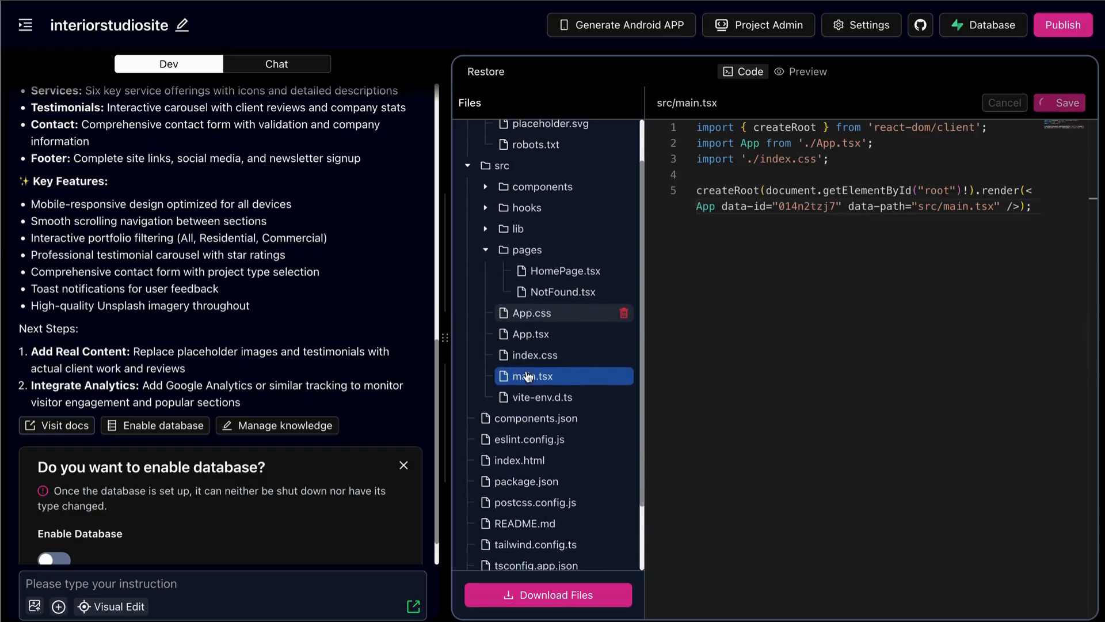
click(555, 270)
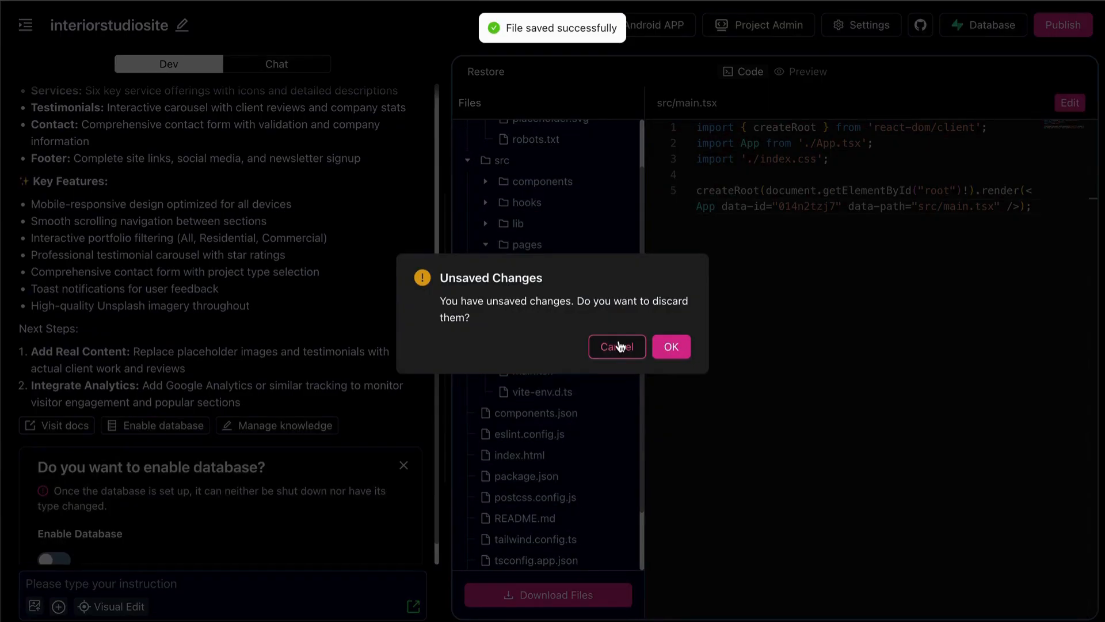
click(670, 347)
scroll(619, 254, up, 1)
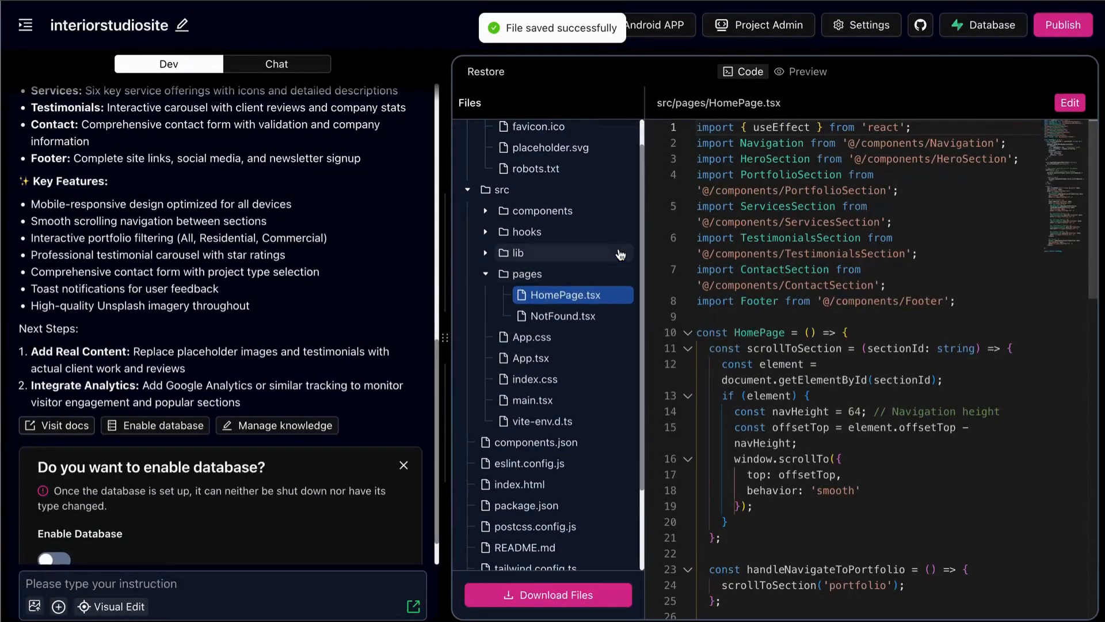
scroll(772, 374, down, 2)
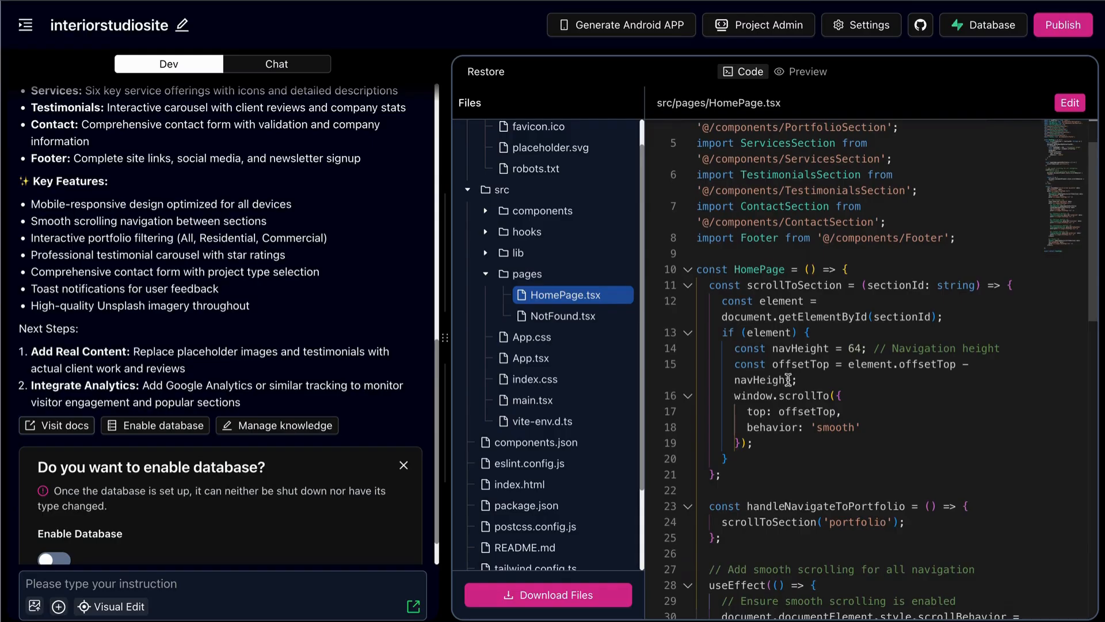
Step: Enable editing for HomePage.tsx, add console.log("here"); on its own line after the scrollToSection function, and save the file
click(750, 479)
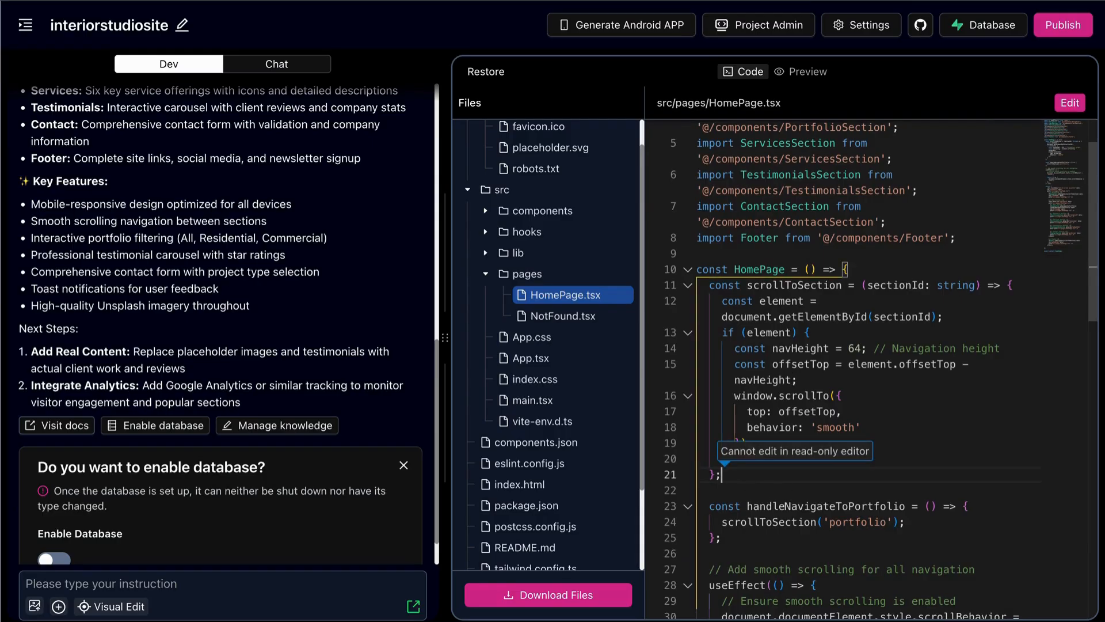
click(1070, 102)
scroll(770, 390, down, 1)
click(748, 411)
key(Return)
key(Return)
text(c)
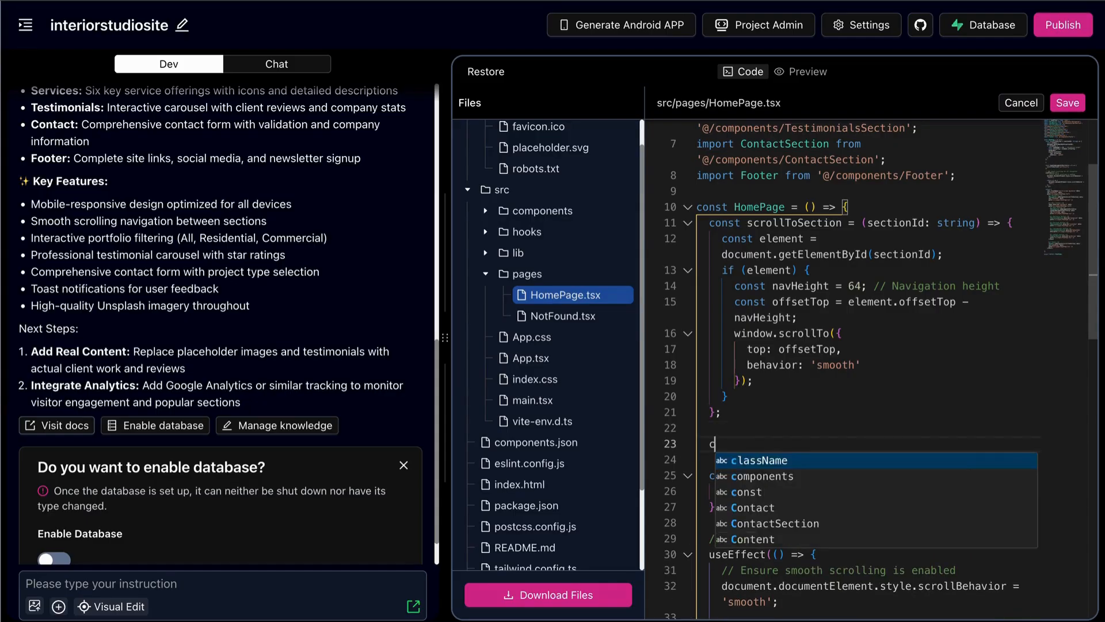
text(onsole.log("here)
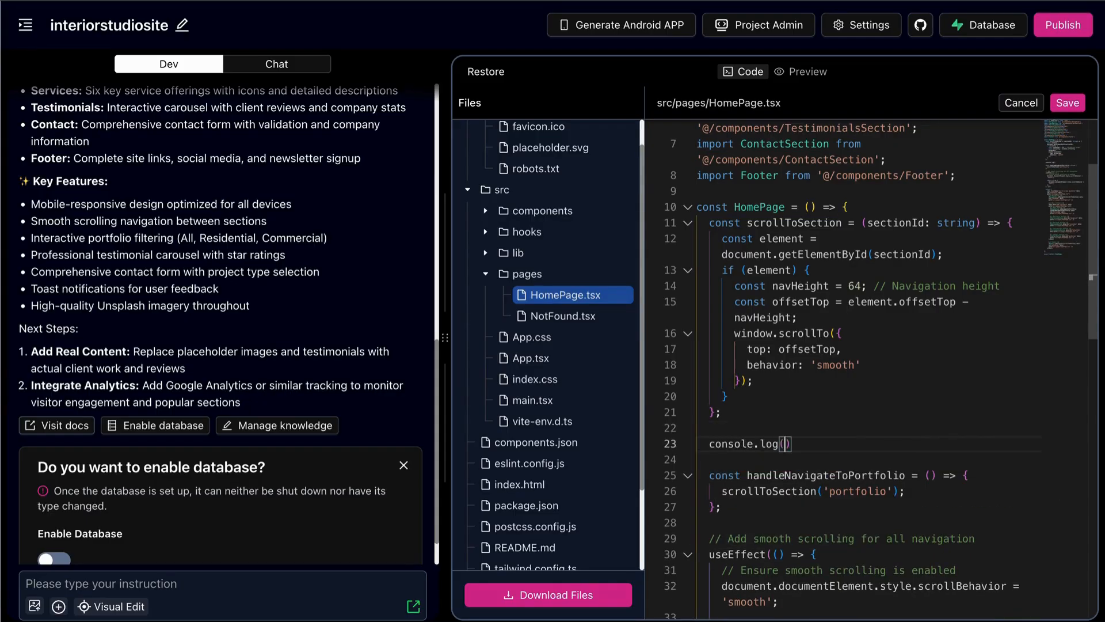
click(860, 439)
text(;)
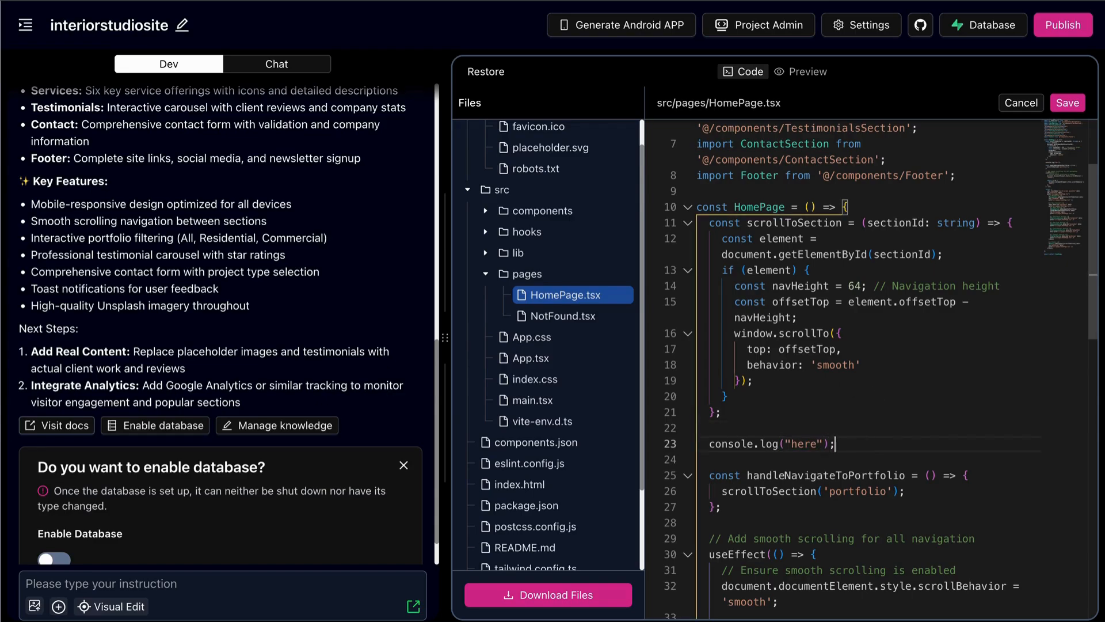
click(1067, 104)
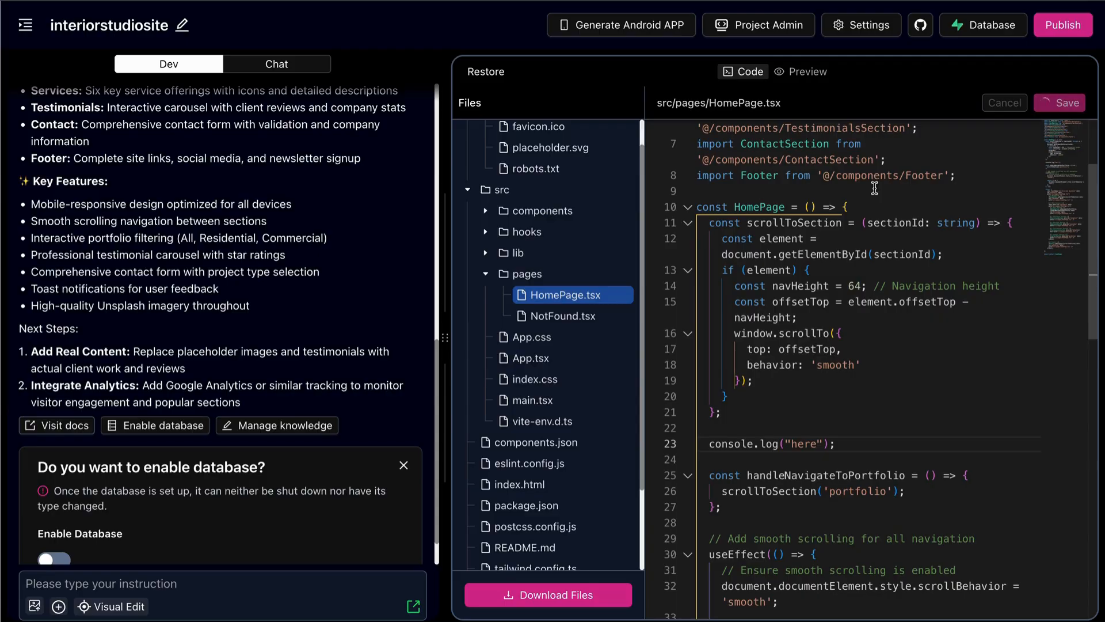
Step: Look over the HomePage.tsx code and the remaining project files, and return to the site preview's hero section
scroll(753, 449, down, 3)
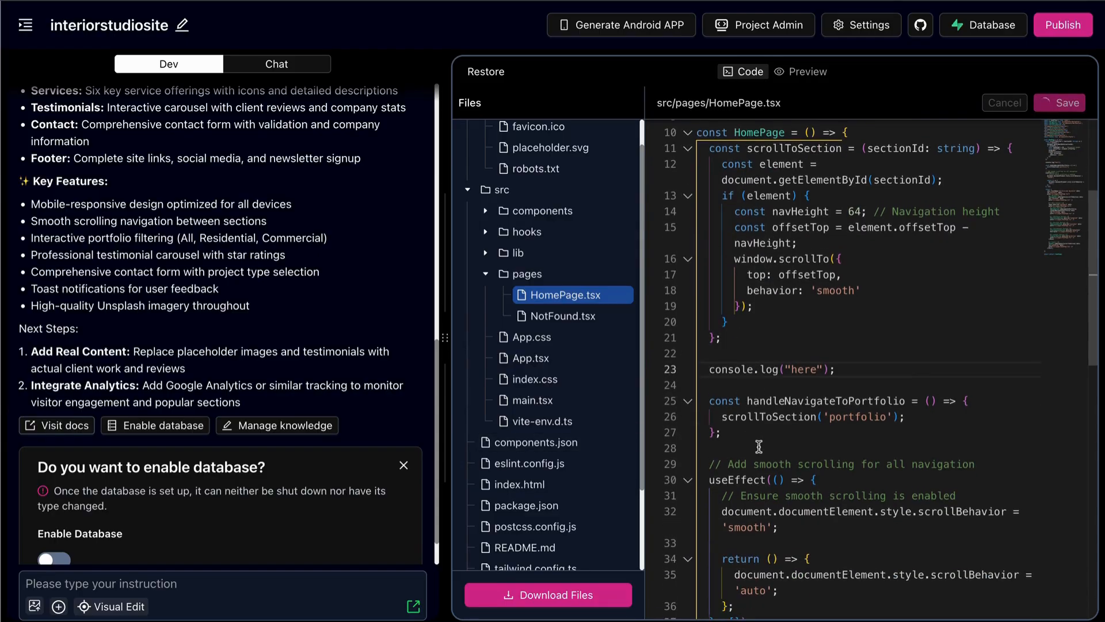
scroll(547, 350, down, 2)
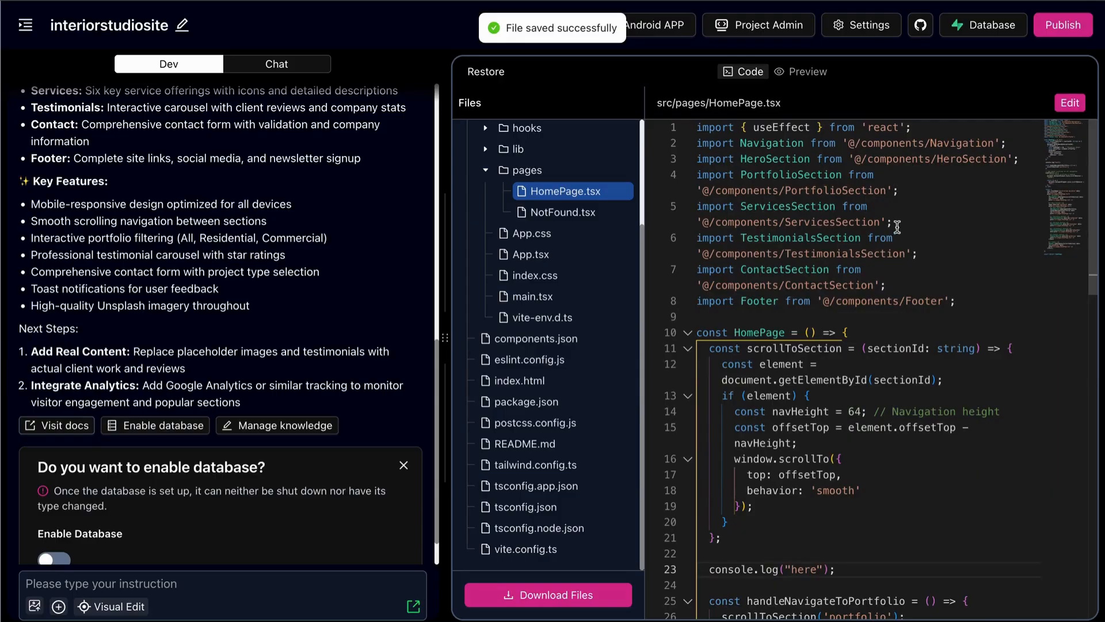
click(794, 72)
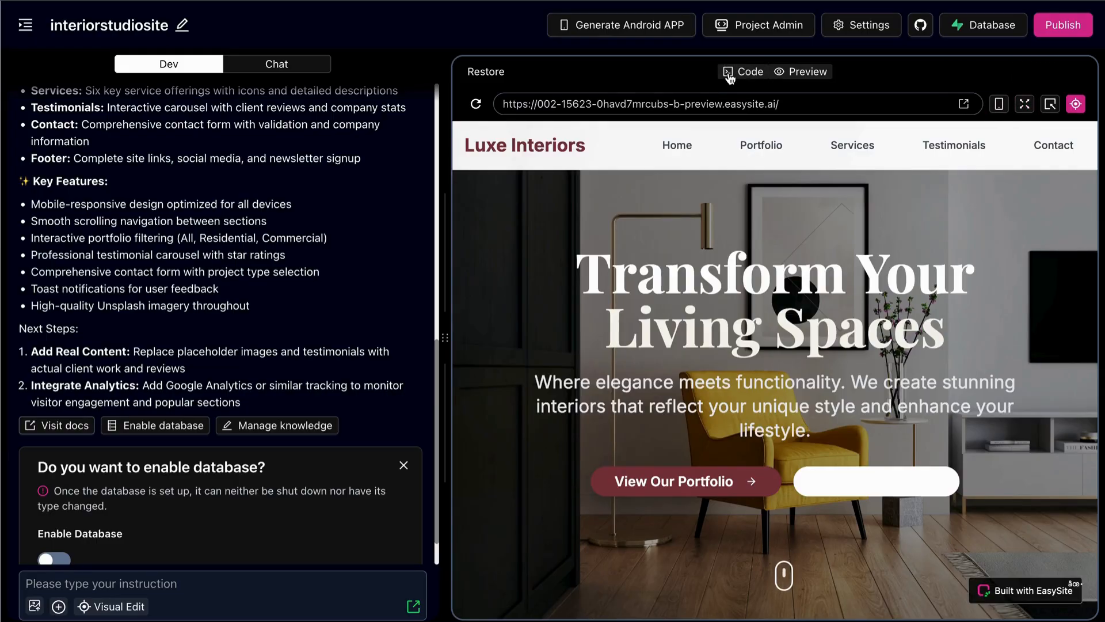
scroll(873, 226, down, 1)
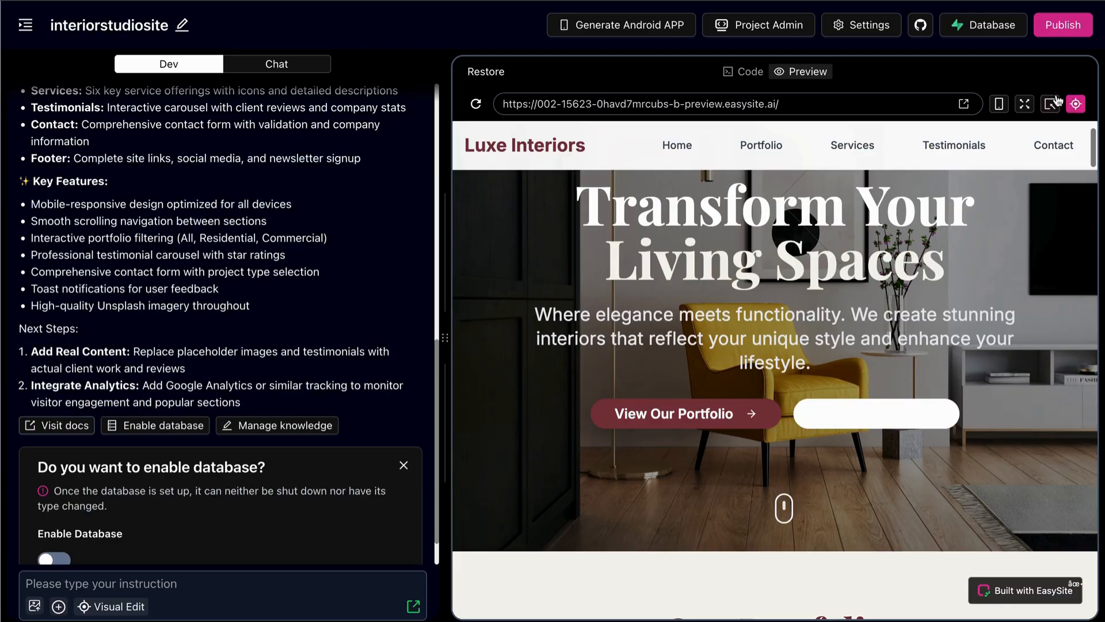
click(1056, 103)
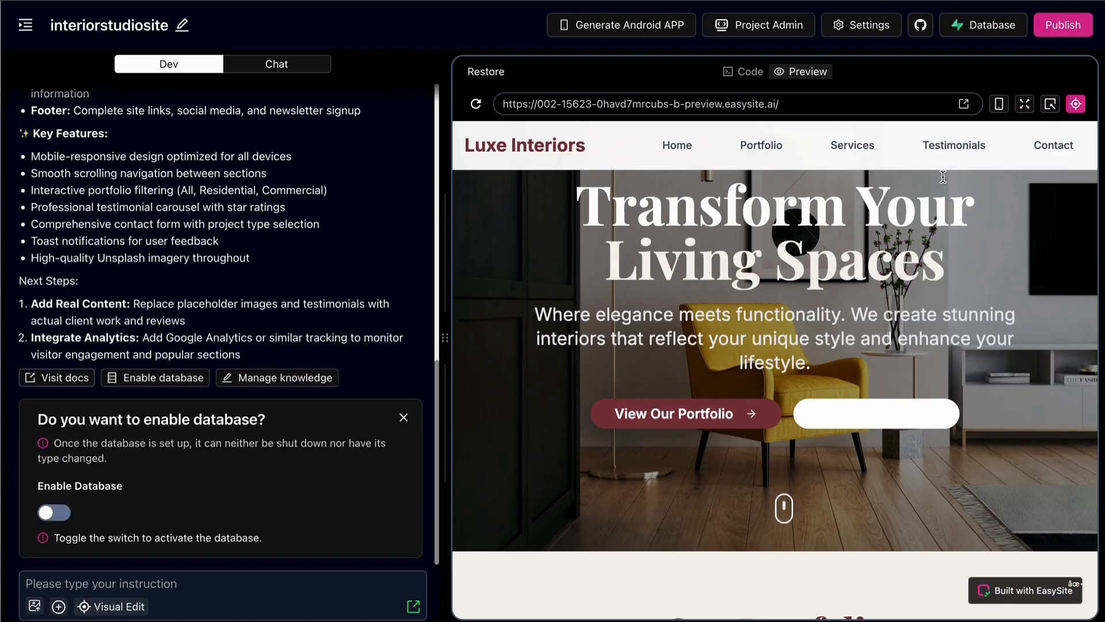
scroll(994, 205, up, 1)
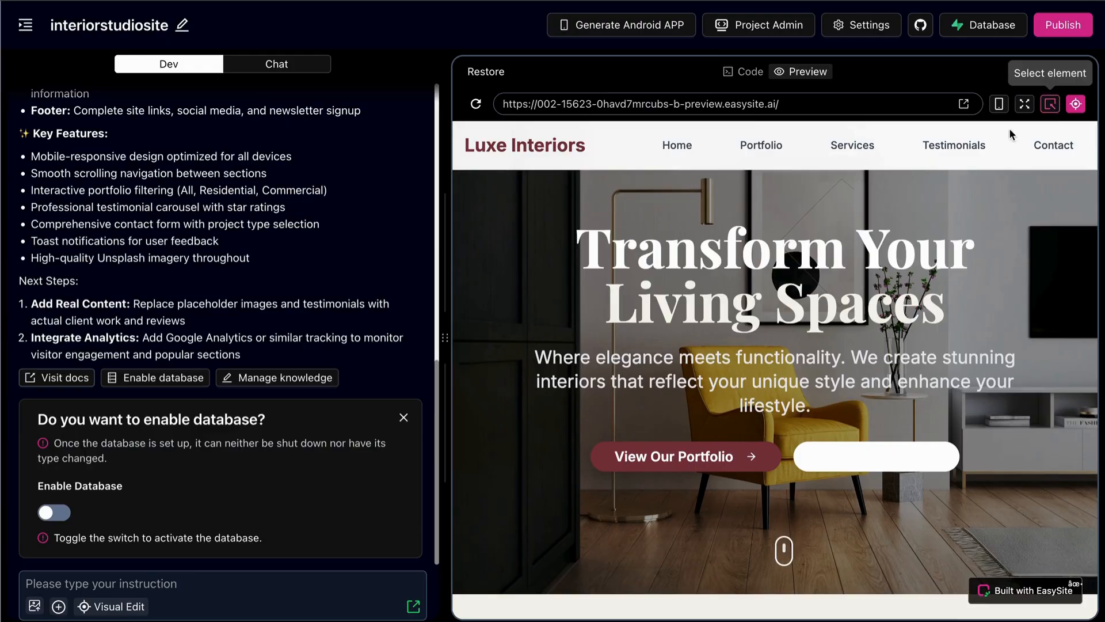
scroll(791, 163, up, 1)
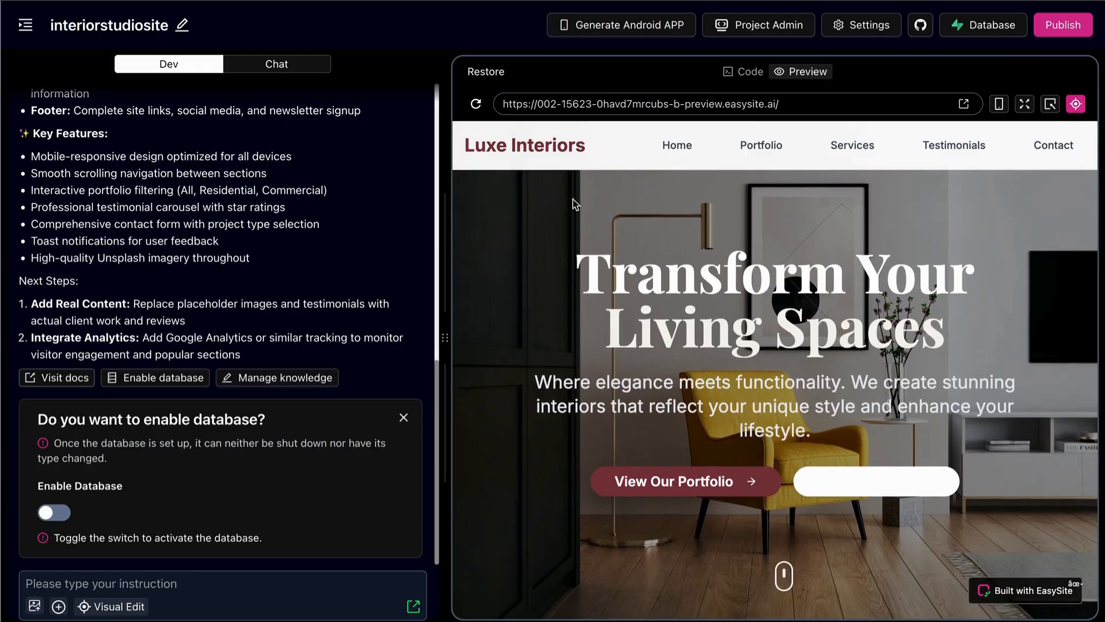
Step: Enable element selection in the preview and select the Modern Living Room image overlay in the portfolio section
scroll(661, 255, down, 10)
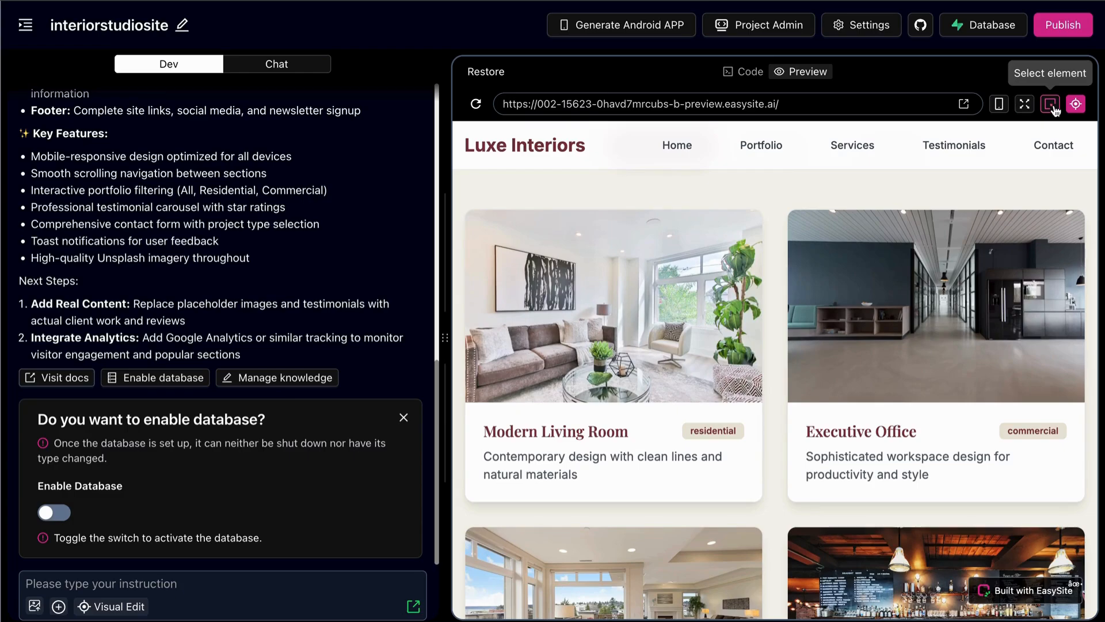
click(1054, 108)
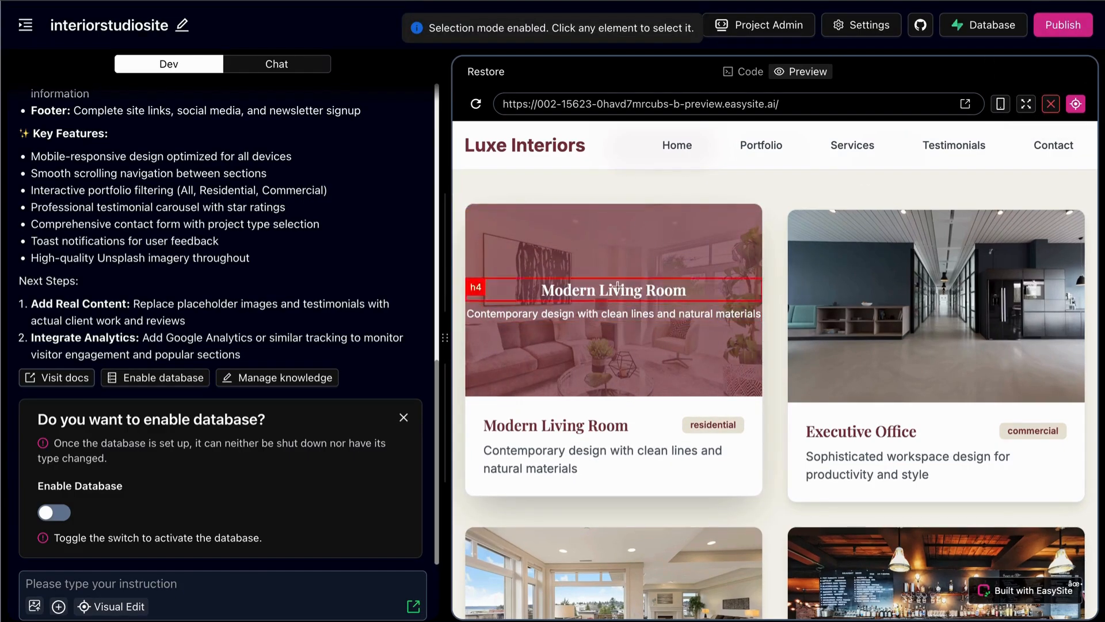
click(634, 230)
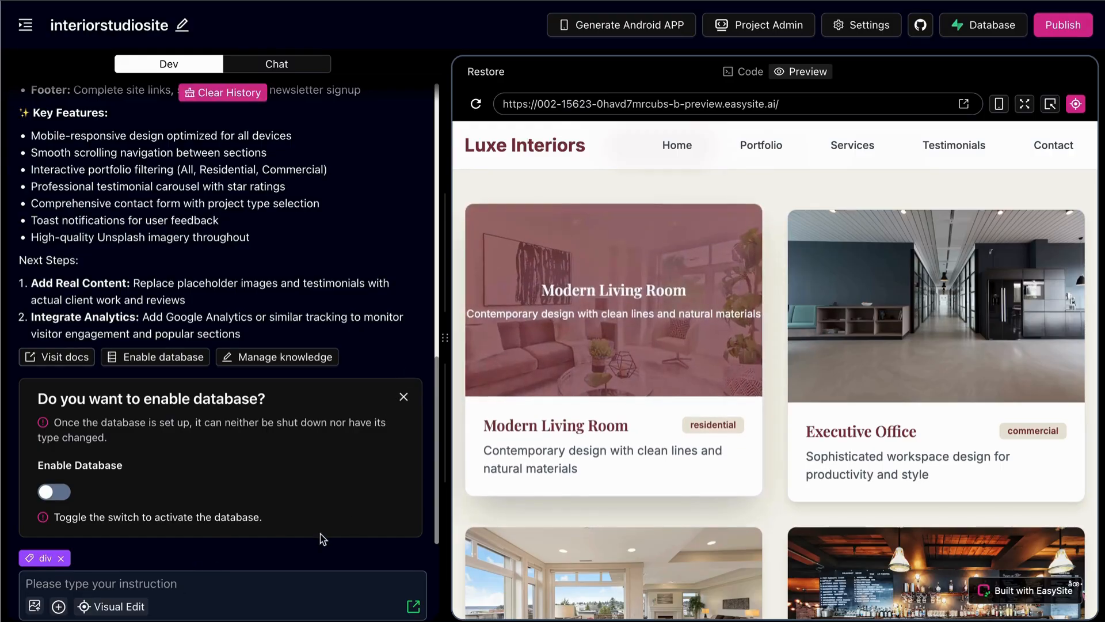
Step: Send the instruction "just update the image to more good looking one" for the selected element
text(just u)
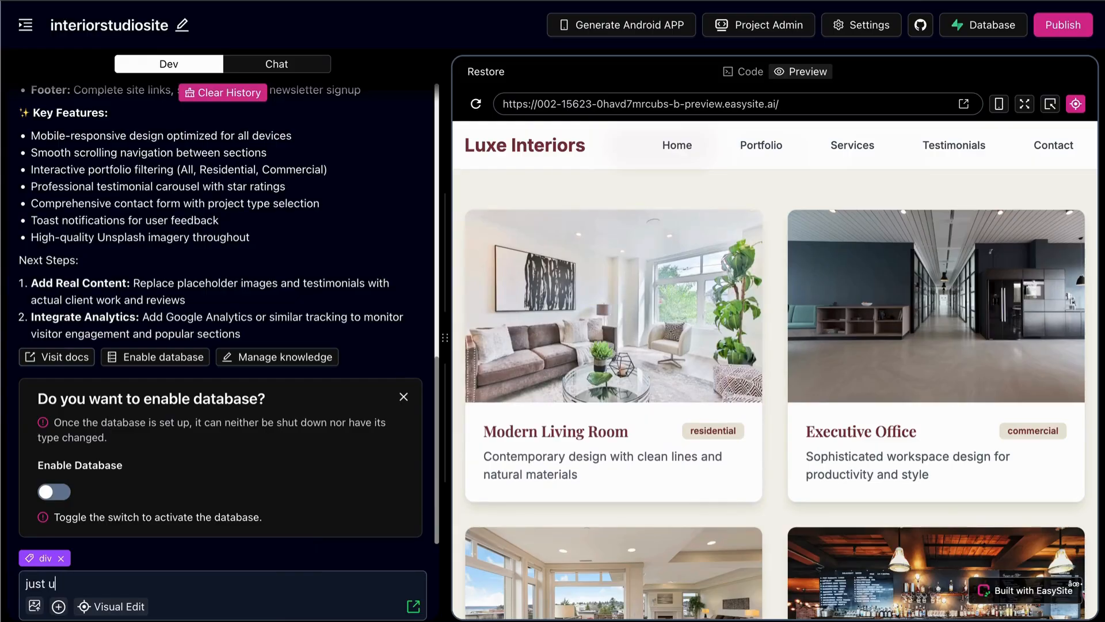
text(pdate thwe i)
key(BackSpace)
key(BackSpace)
text(e image to more)
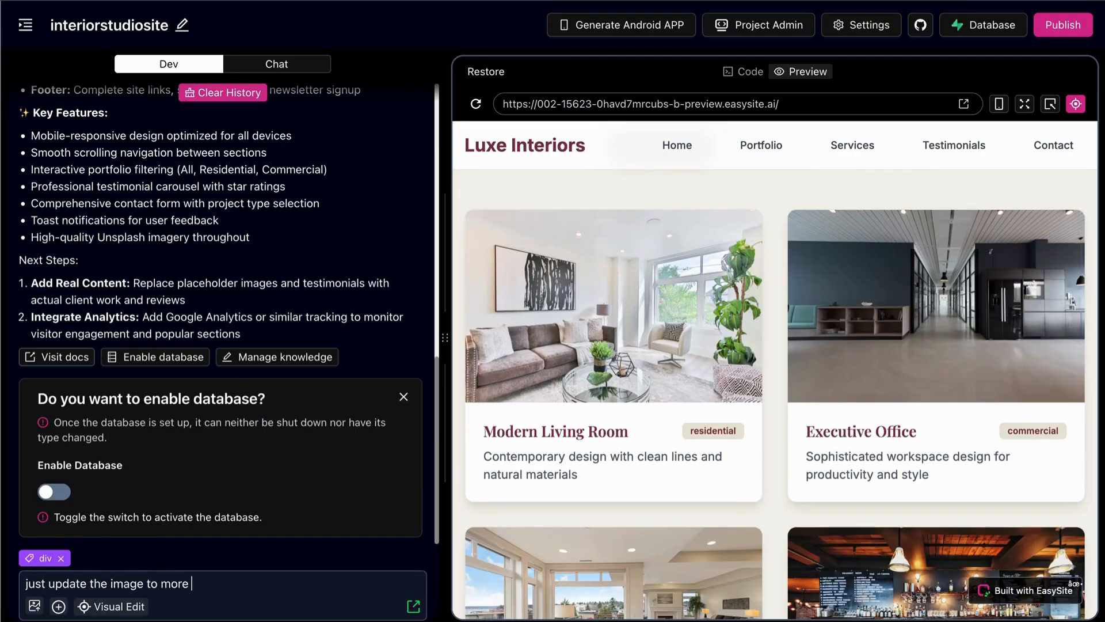
text( good lokk)
text(ng one)
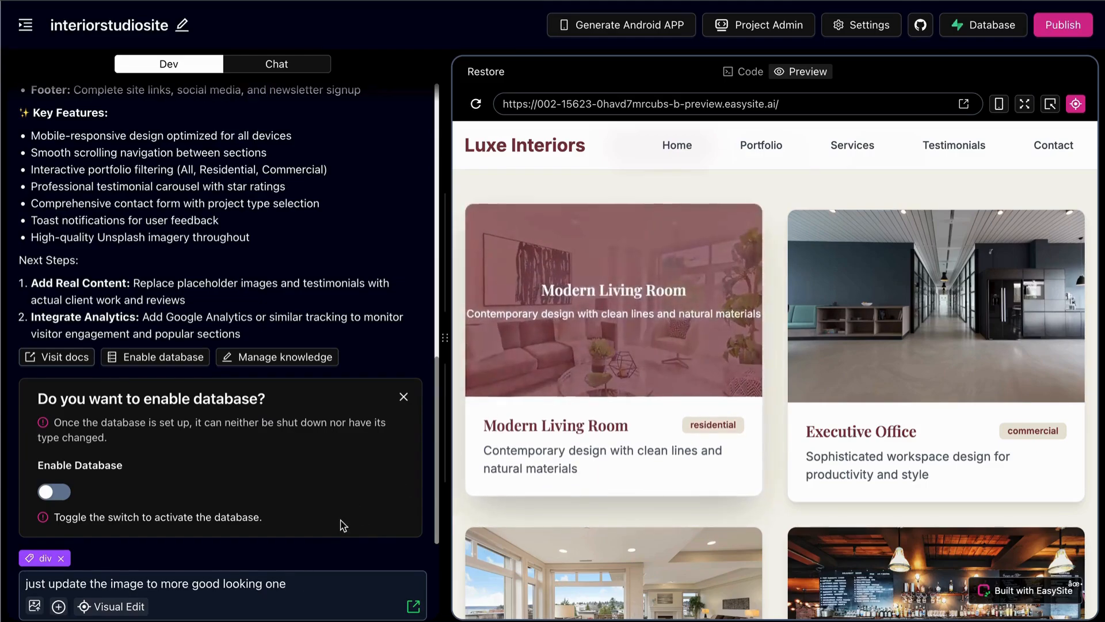
key(Return)
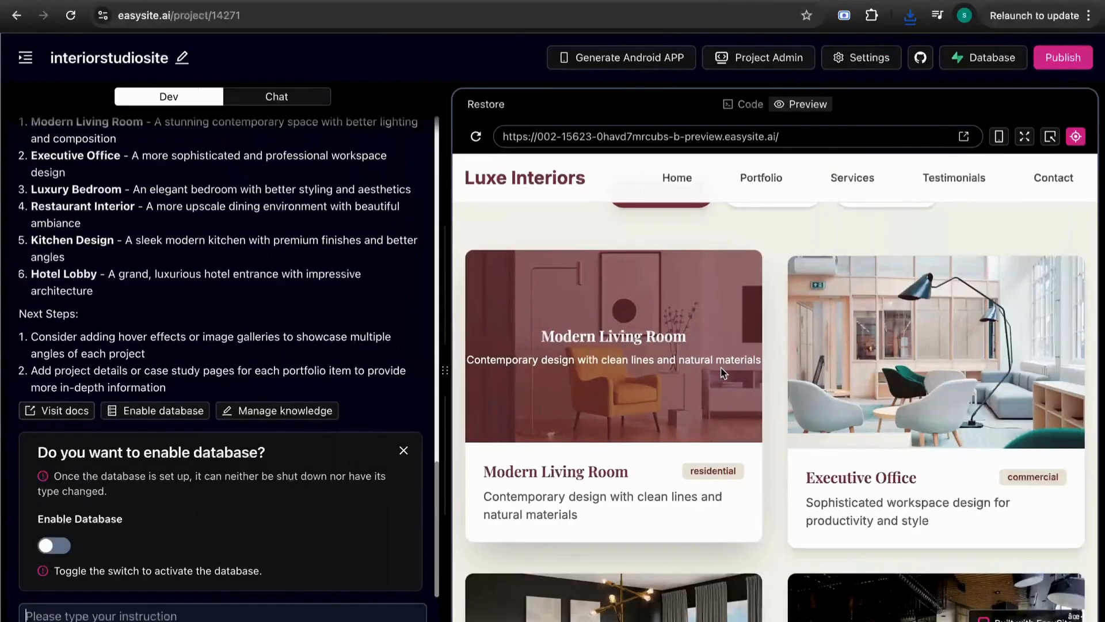
Step: Review the regenerated portfolio images from the Modern Living Room and Executive Office cards down to Luxury Bedroom and Restaurant Interior
scroll(617, 367, down, 1)
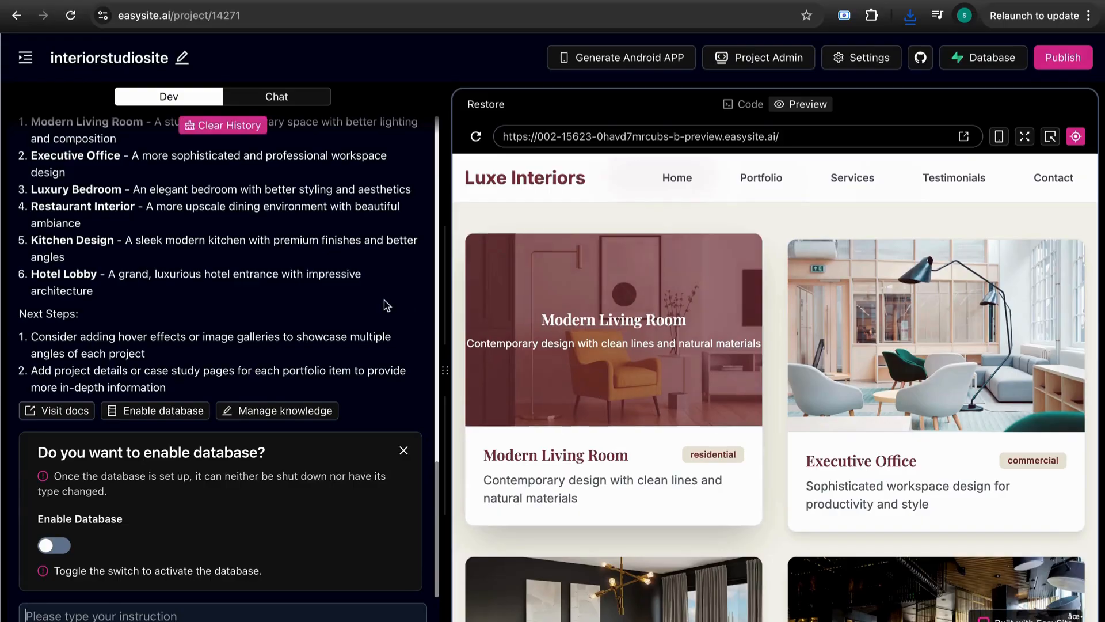
scroll(384, 304, up, 5)
scroll(754, 356, up, 2)
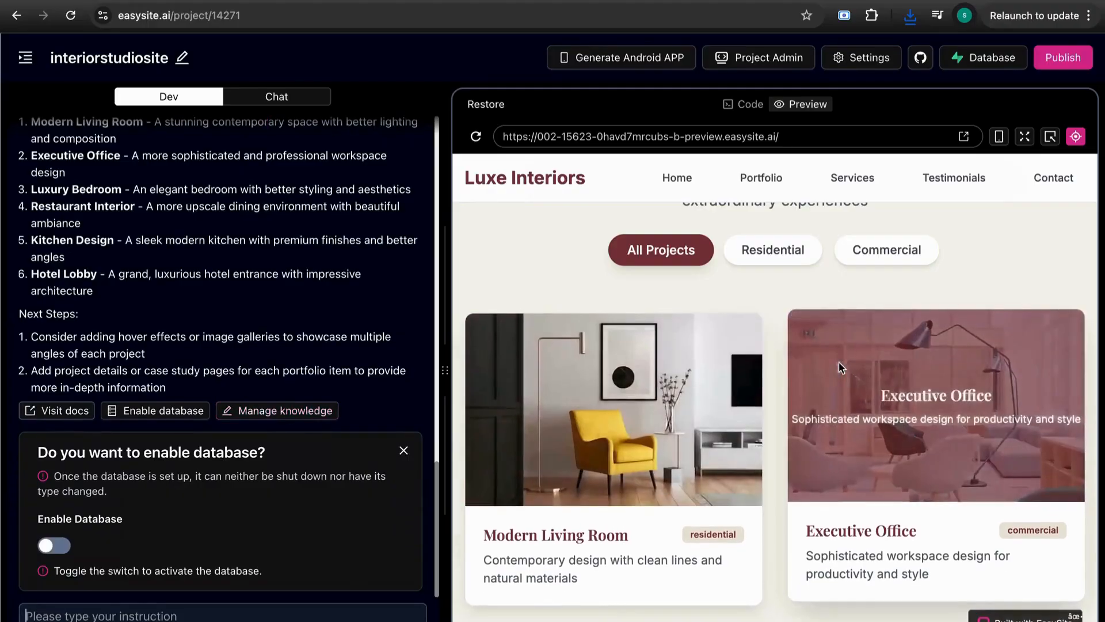
scroll(857, 231, up, 4)
scroll(869, 242, down, 10)
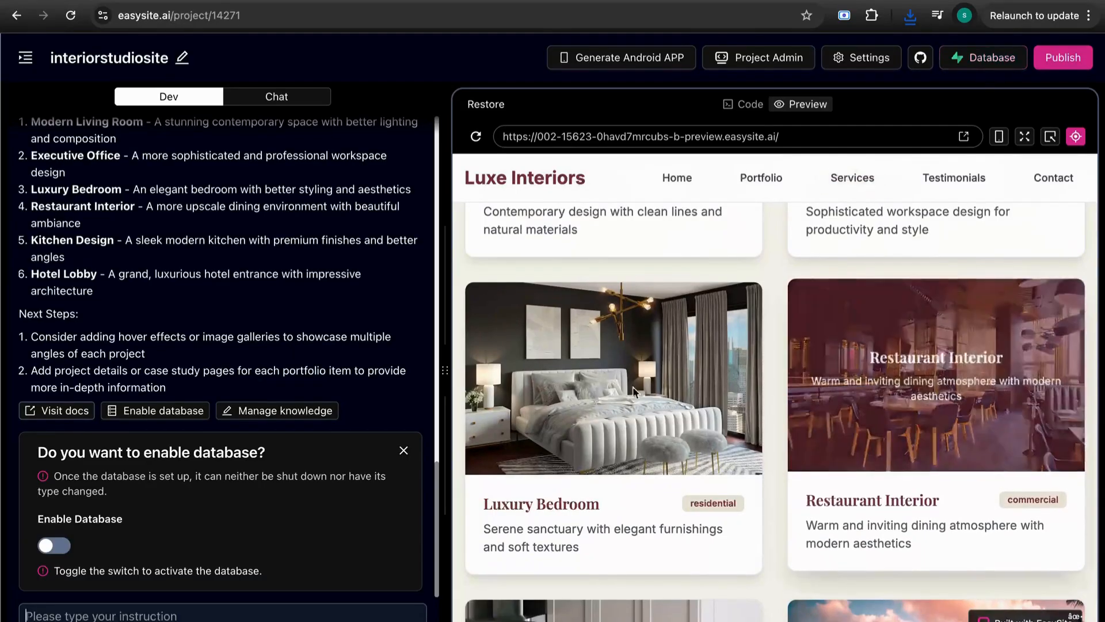
Step: Enable the project's database with the EasySite Database type, save the configuration, and return to the site preview
scroll(541, 437, down, 2)
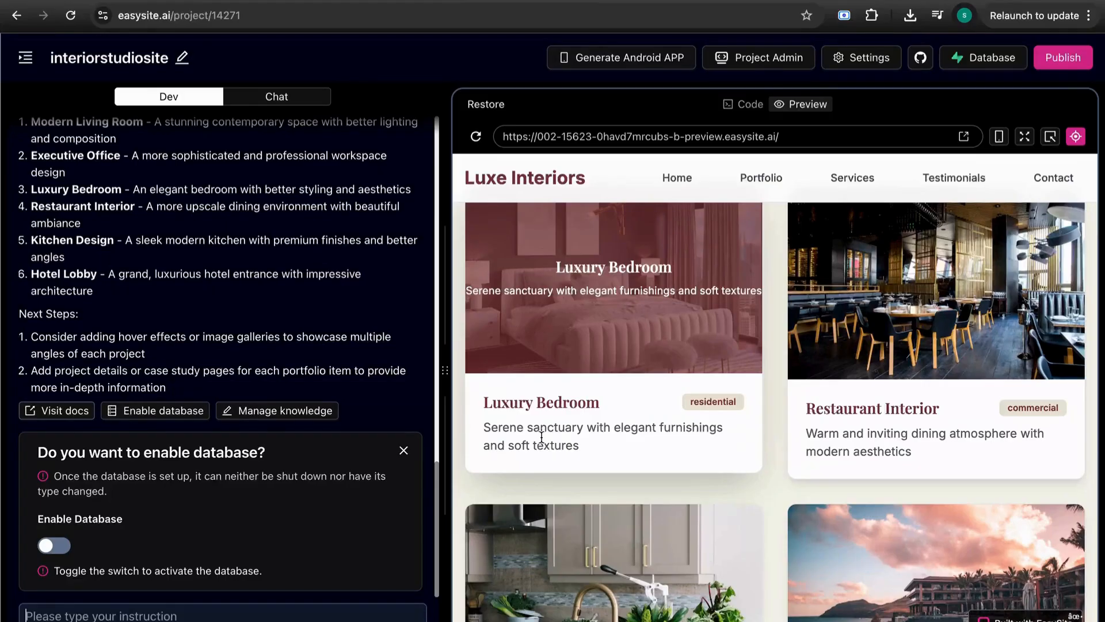
scroll(820, 158, down, 1)
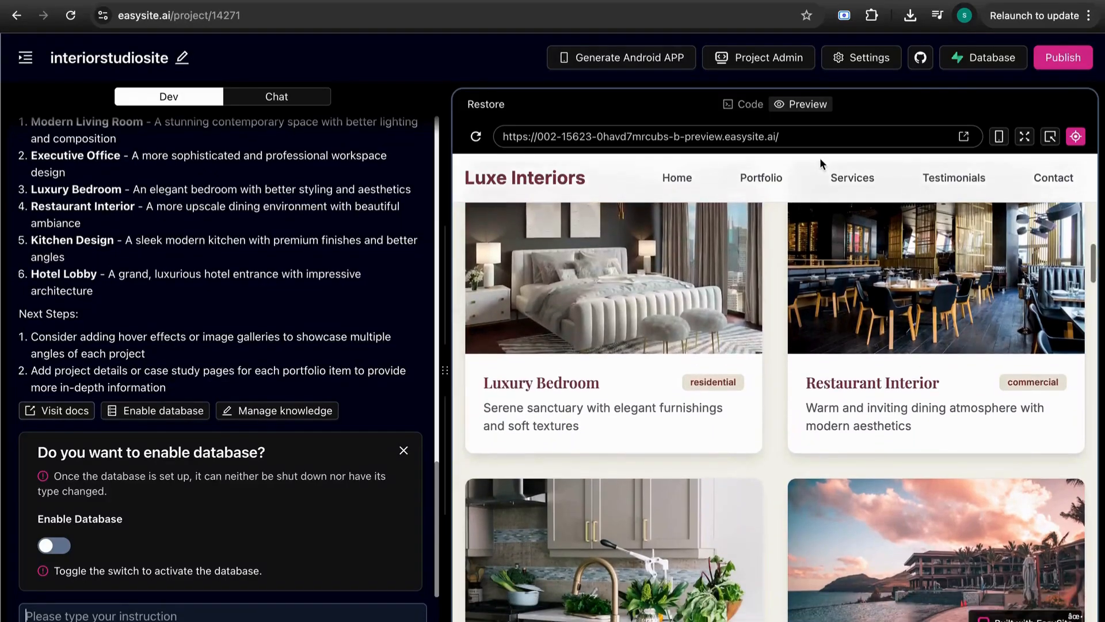
click(972, 68)
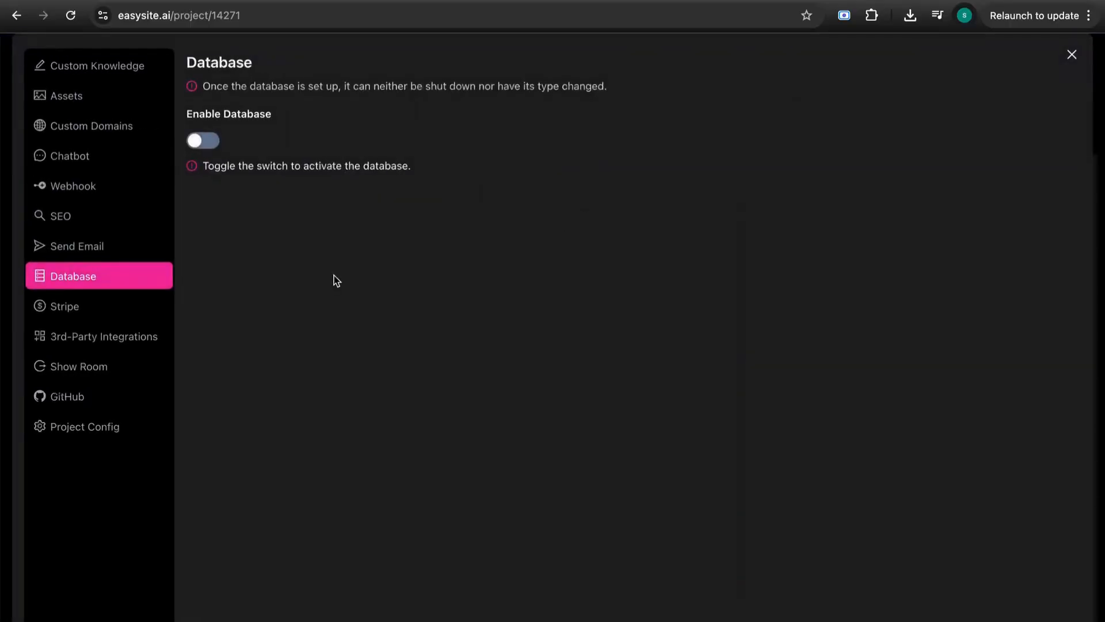
click(203, 140)
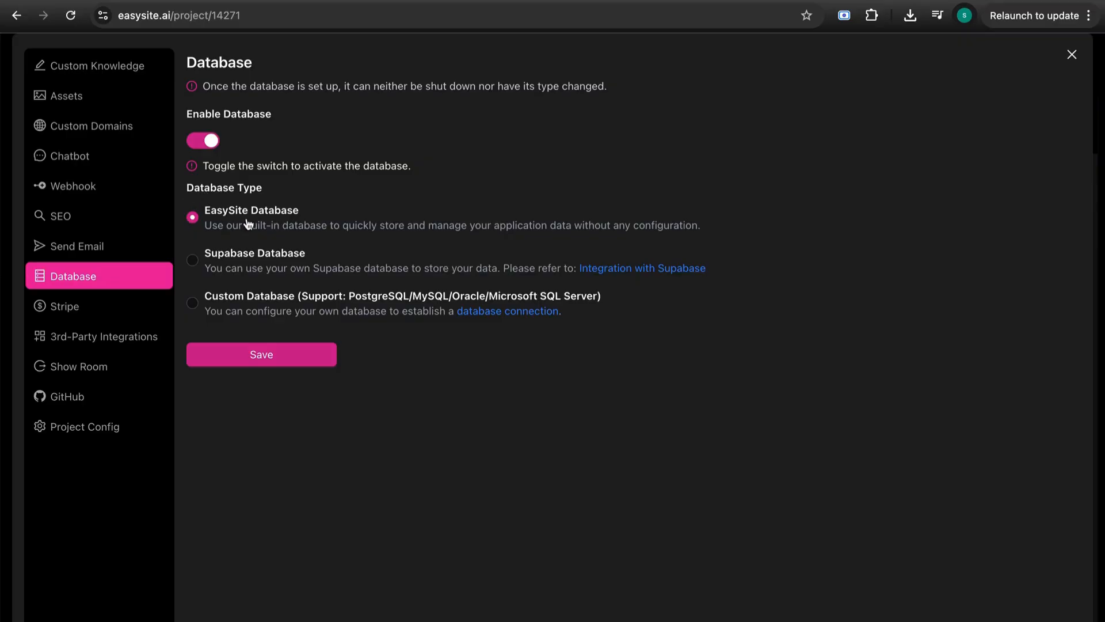
click(265, 356)
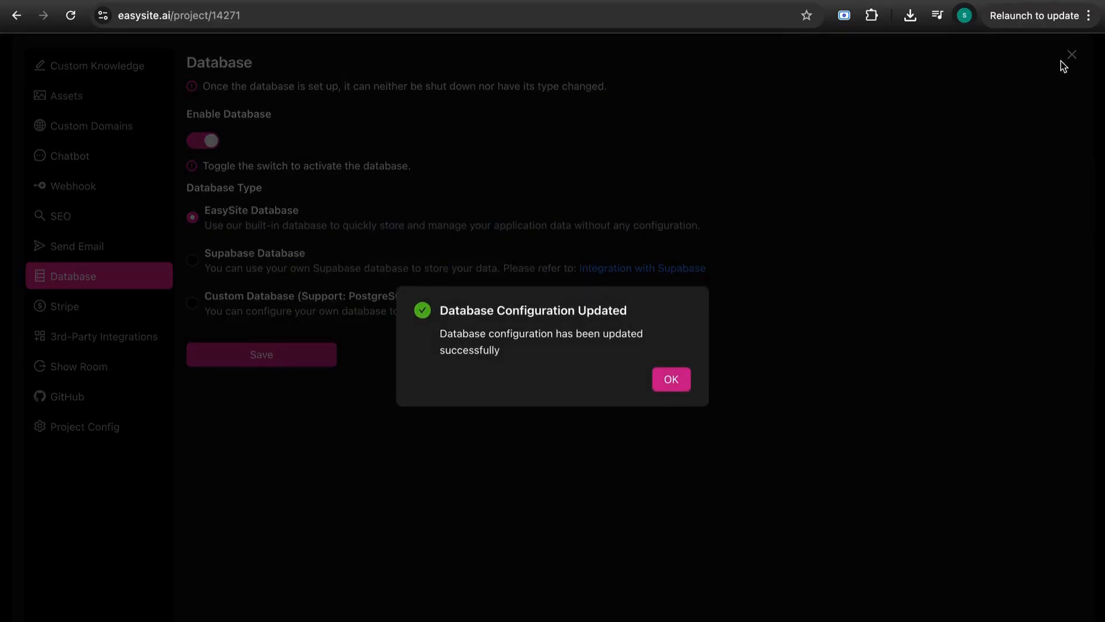
click(679, 379)
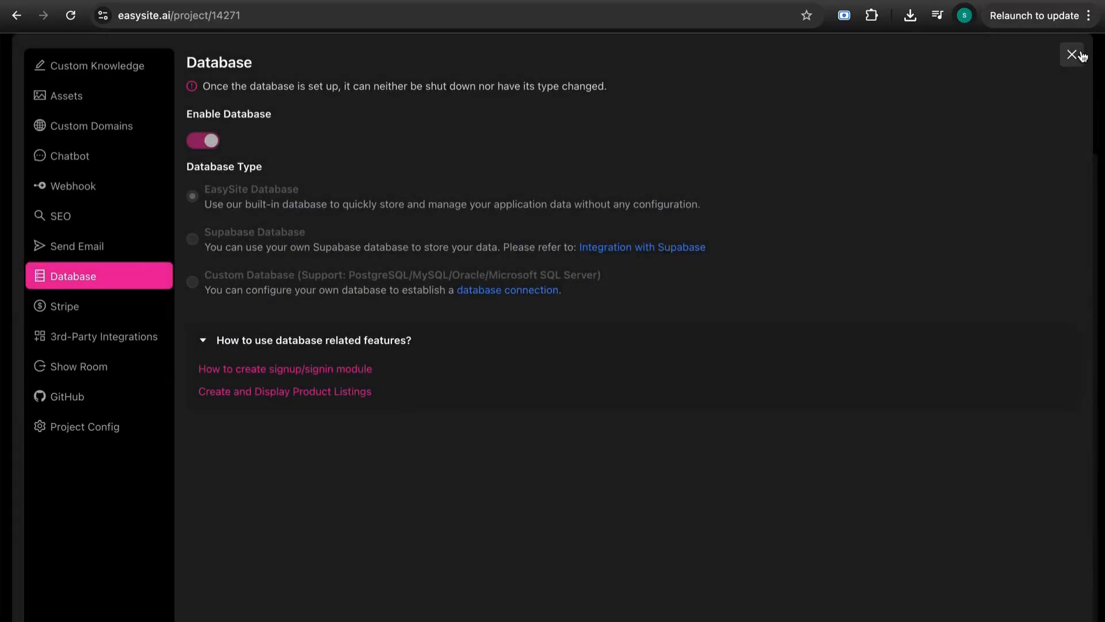
click(1072, 55)
Step: Look over the preview from the hero to the portfolio's first cards, and check the Database settings
scroll(668, 385, down, 1)
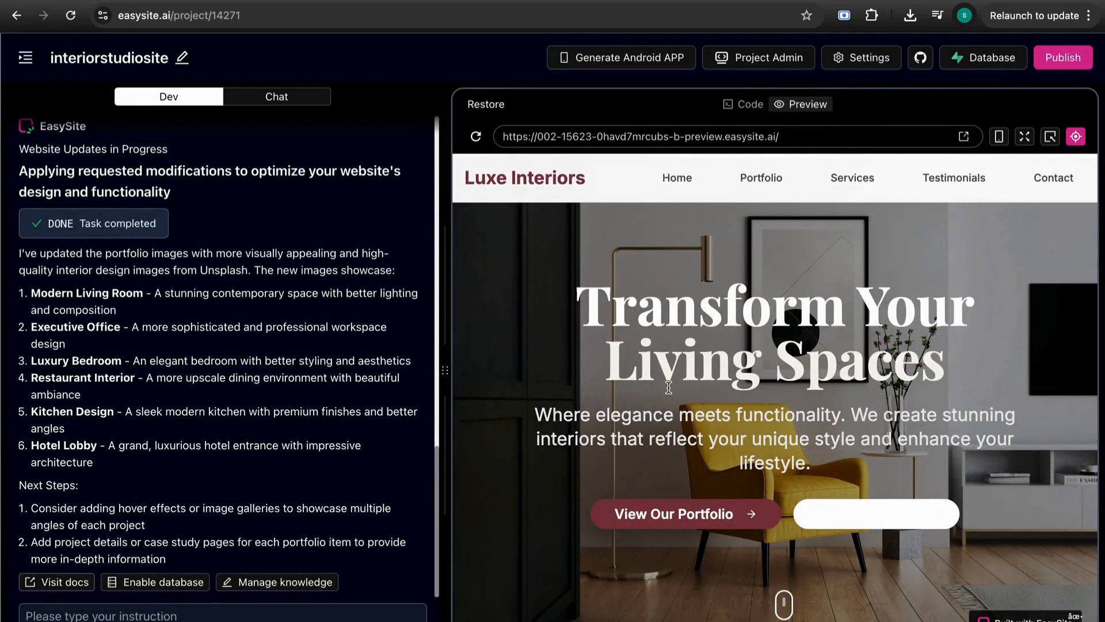
scroll(747, 424, down, 2)
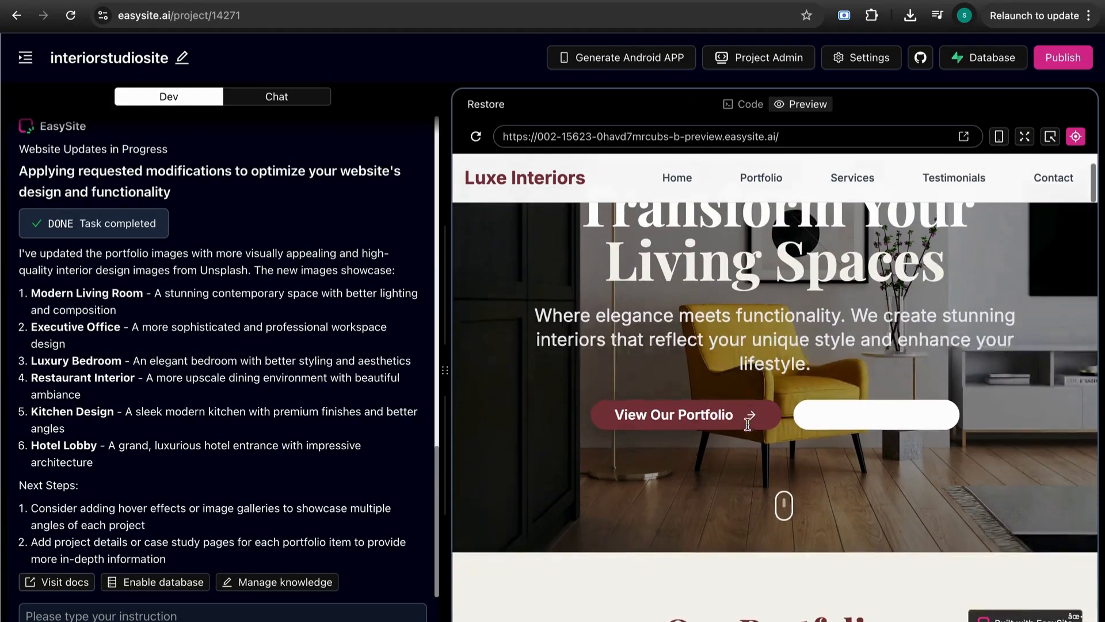
scroll(717, 527, down, 1)
scroll(717, 527, down, 6)
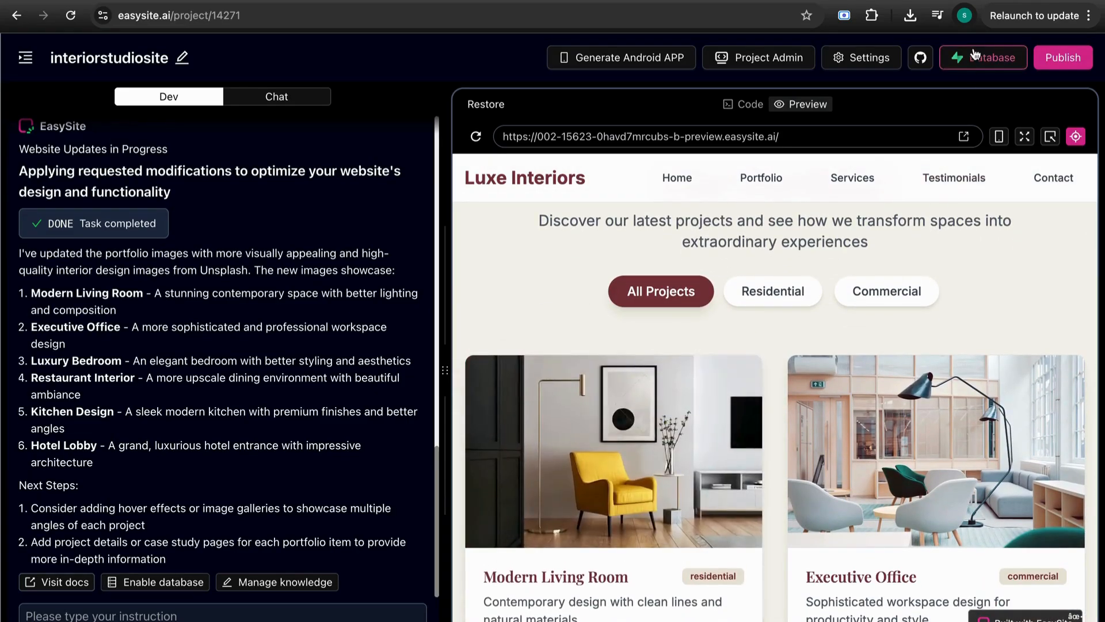
click(975, 57)
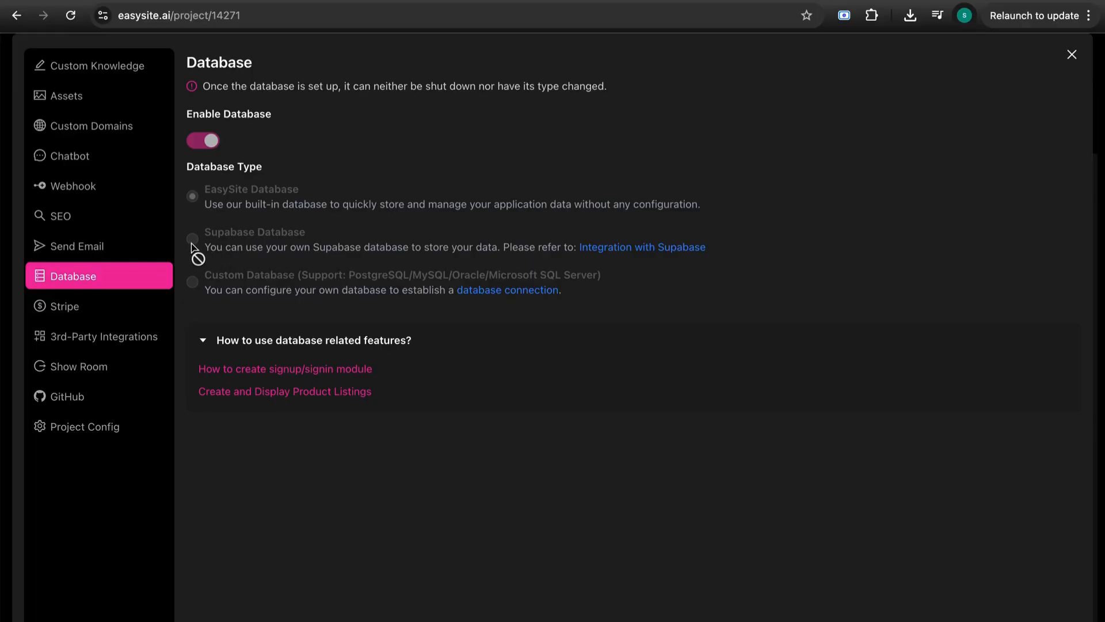
click(1070, 55)
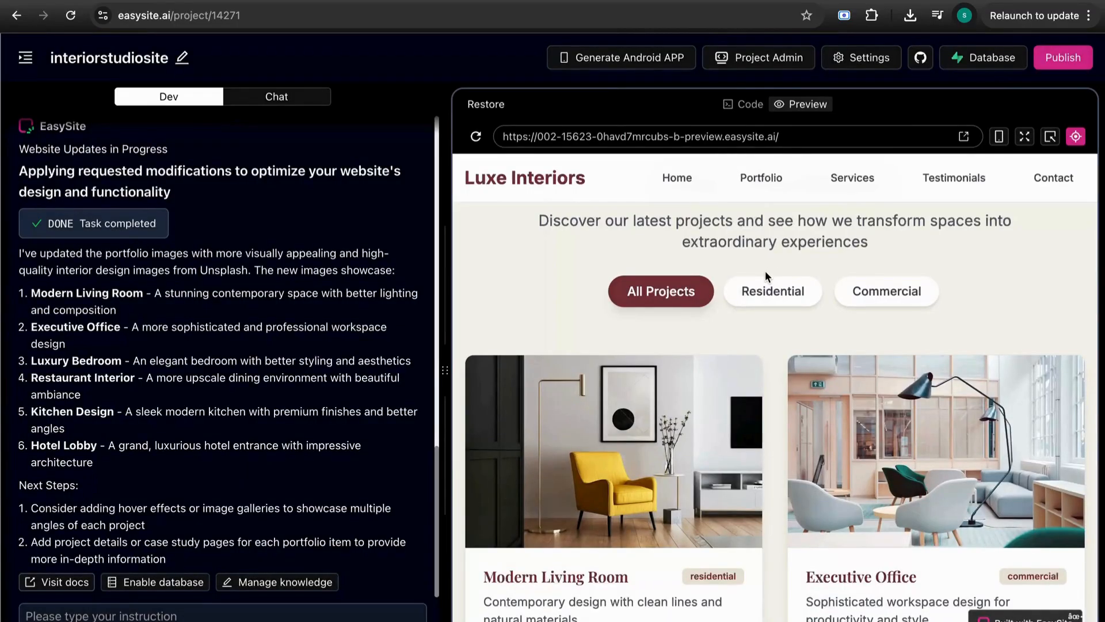
Step: Review the portfolio cards down to Kitchen Design and Hotel Lobby, and return to the hero section
scroll(792, 360, down, 2)
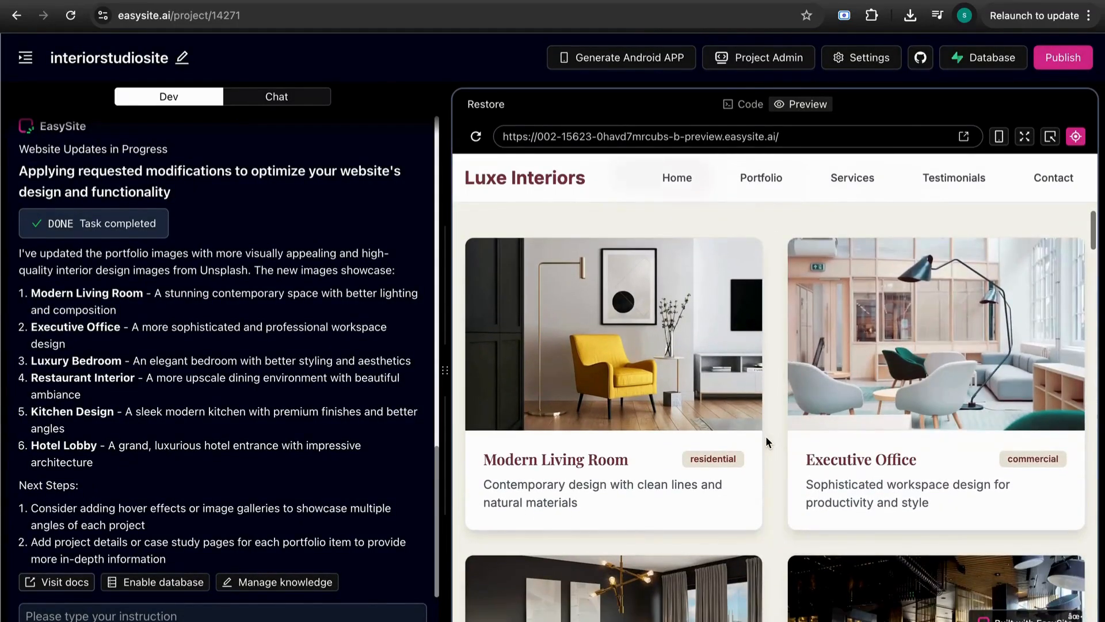
scroll(859, 323, down, 1)
scroll(765, 356, down, 10)
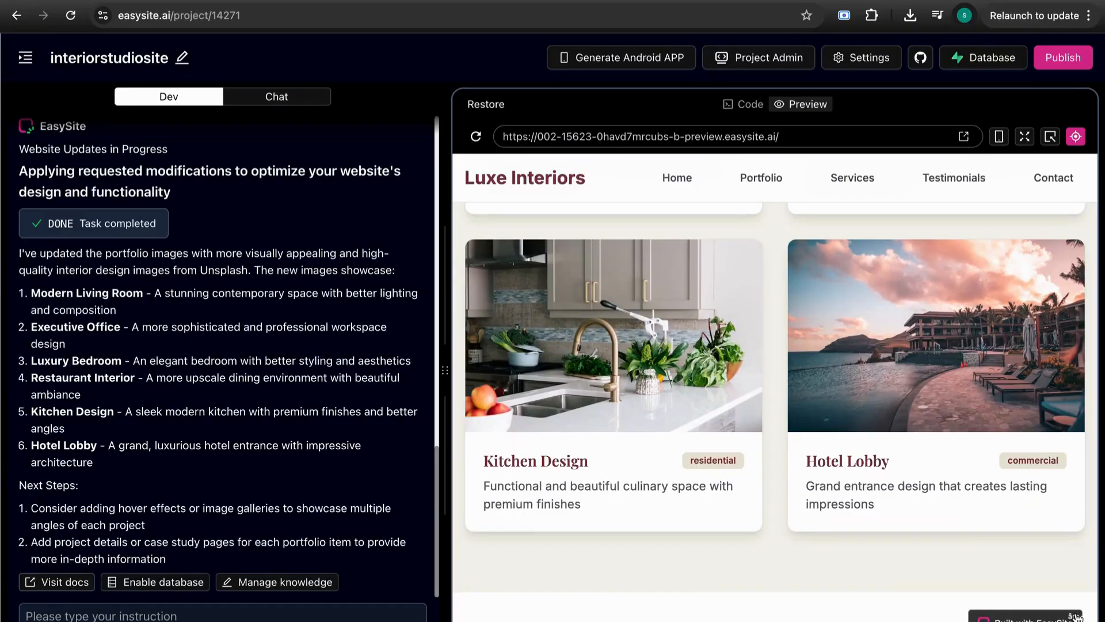
scroll(879, 544, up, 3)
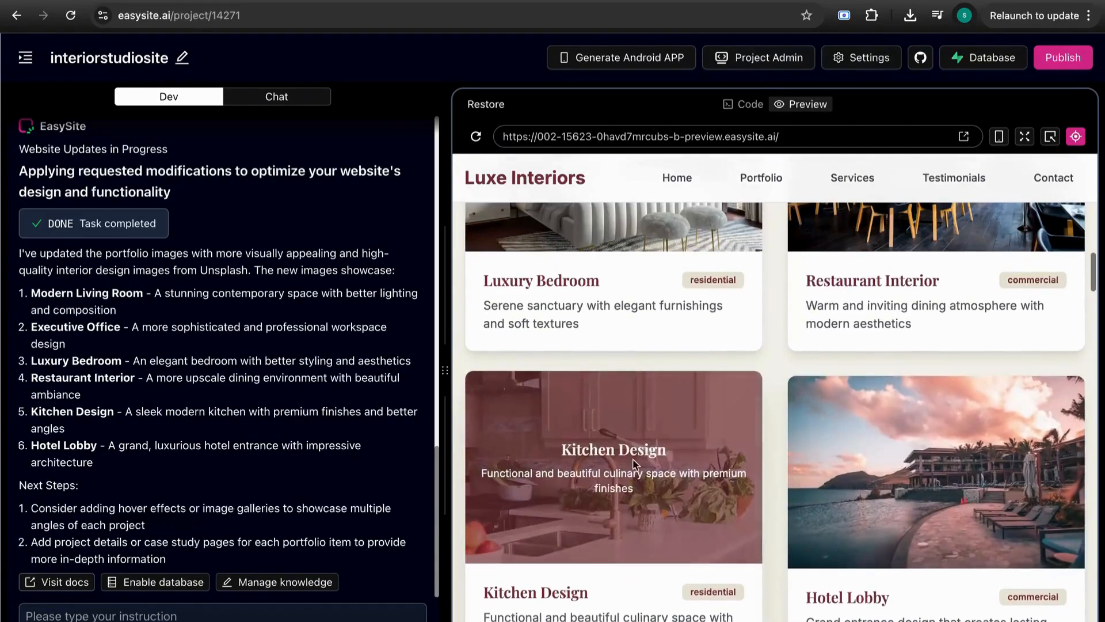
scroll(633, 461, up, 10)
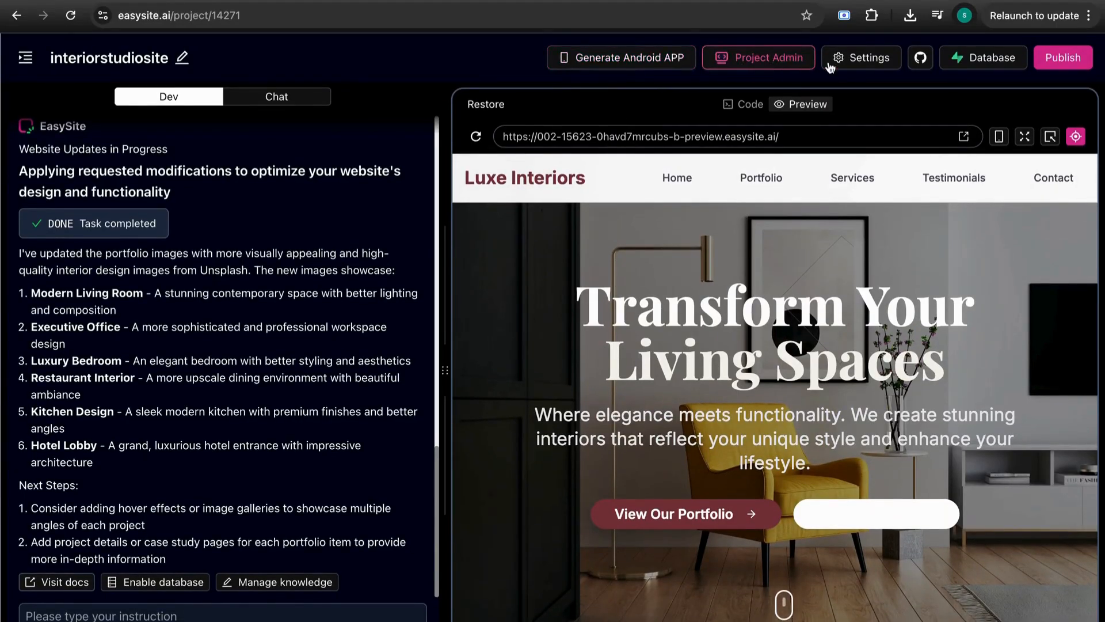
Step: View the Custom Knowledge and Custom Domains sections of the project settings
click(864, 59)
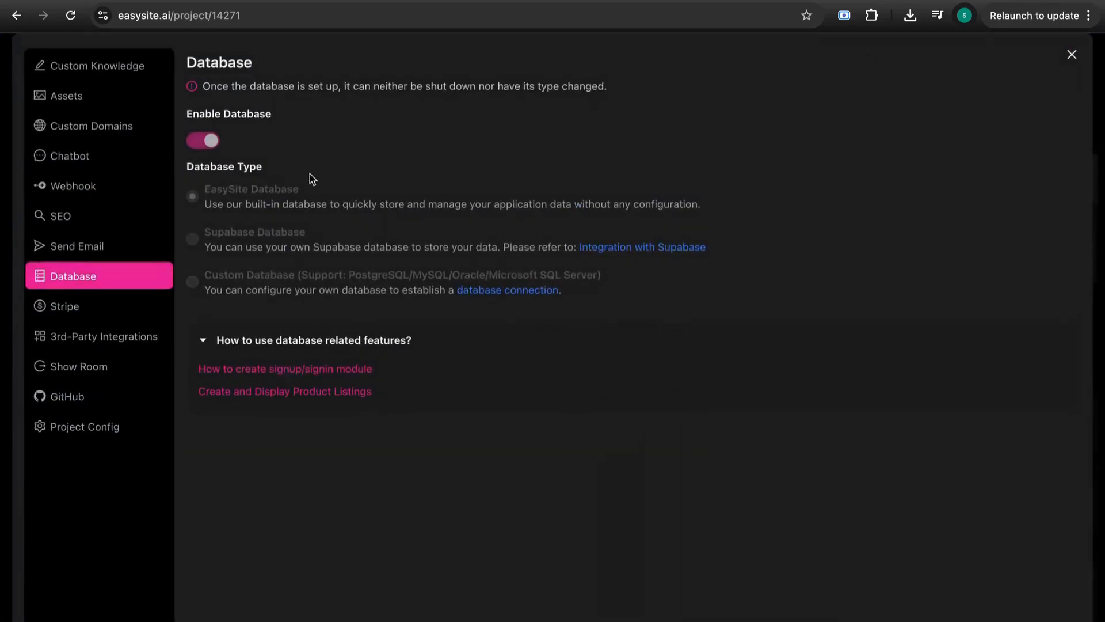
click(97, 73)
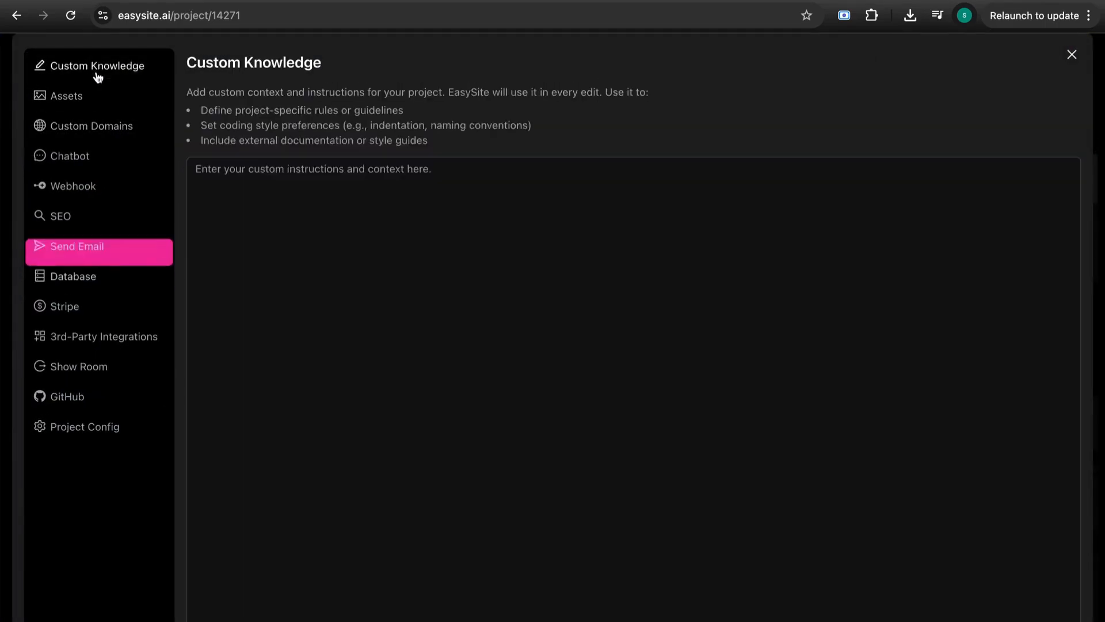
click(92, 127)
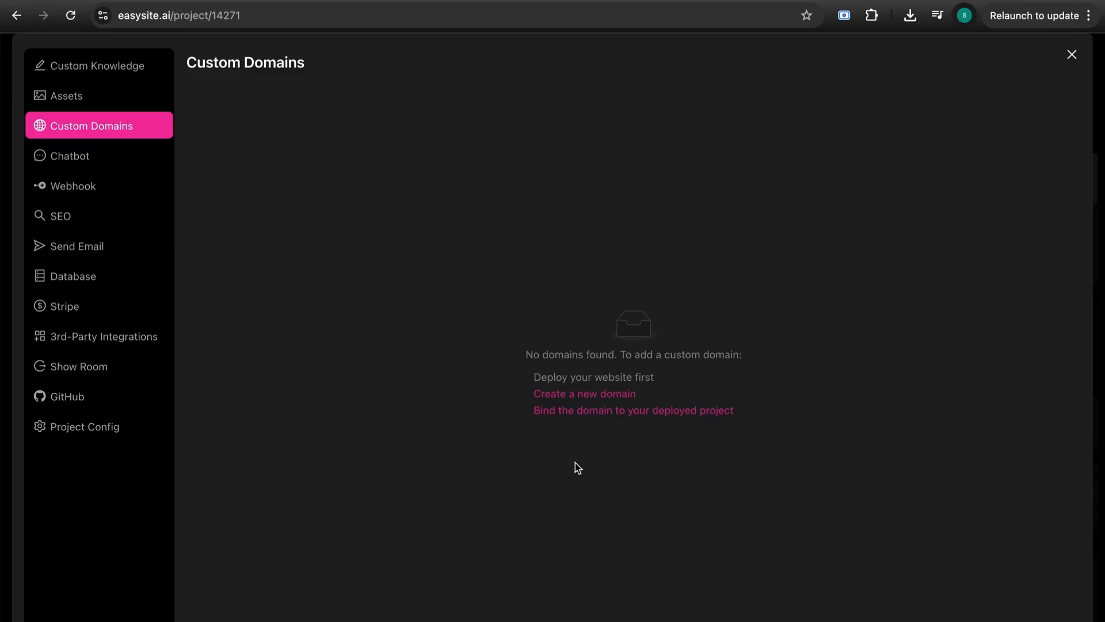
Step: Inspect the Create New Domain form on the Websites page, cancel it, and reopen the interior studio project
click(576, 397)
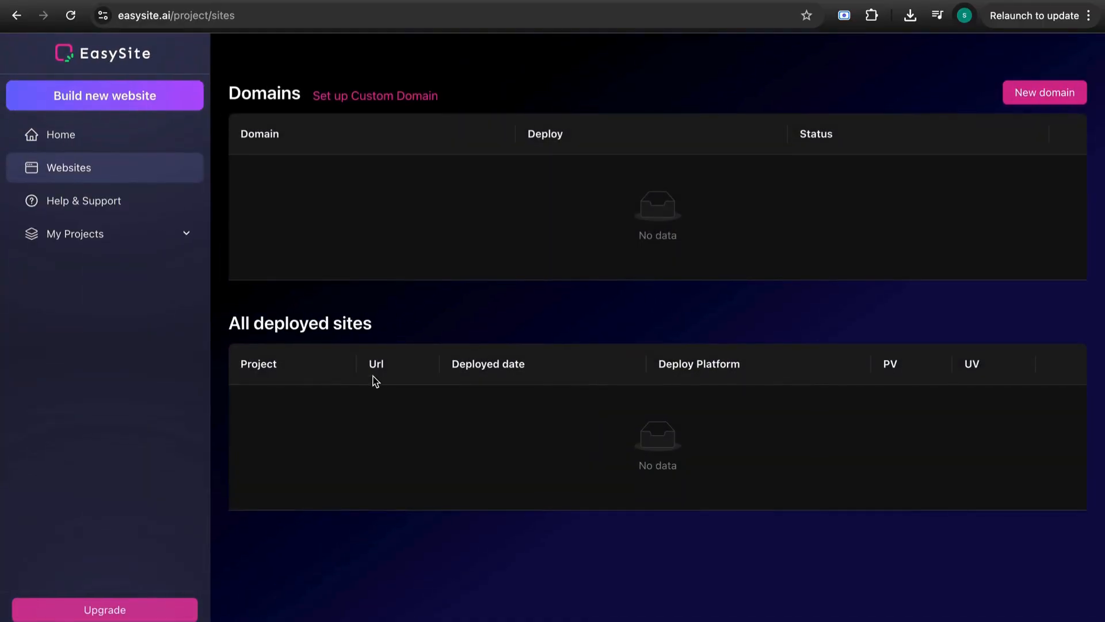
click(1031, 97)
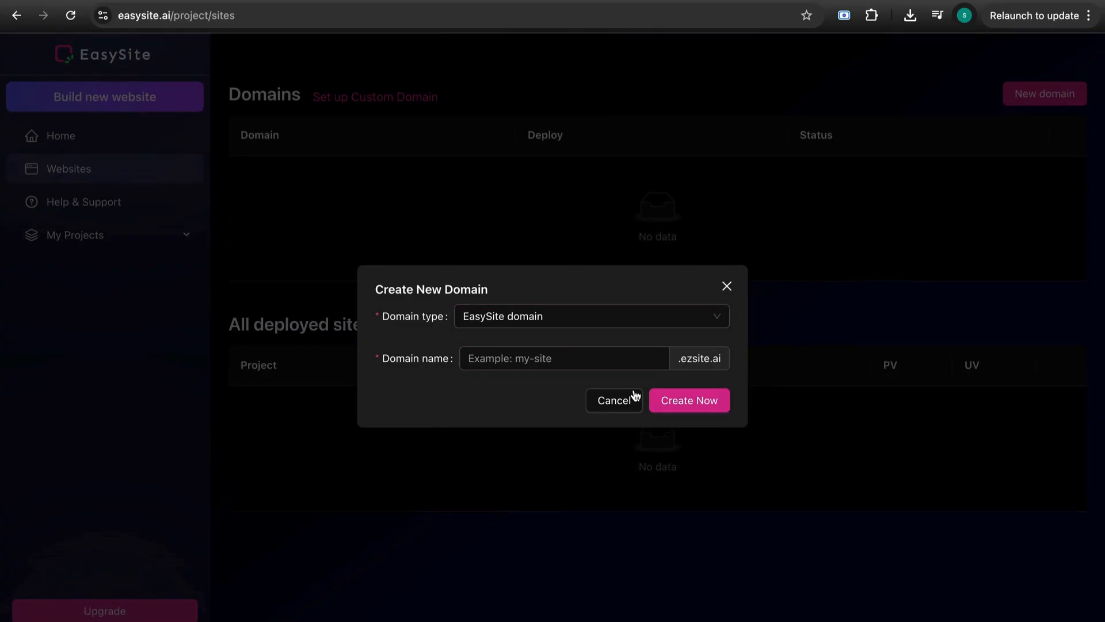
click(604, 402)
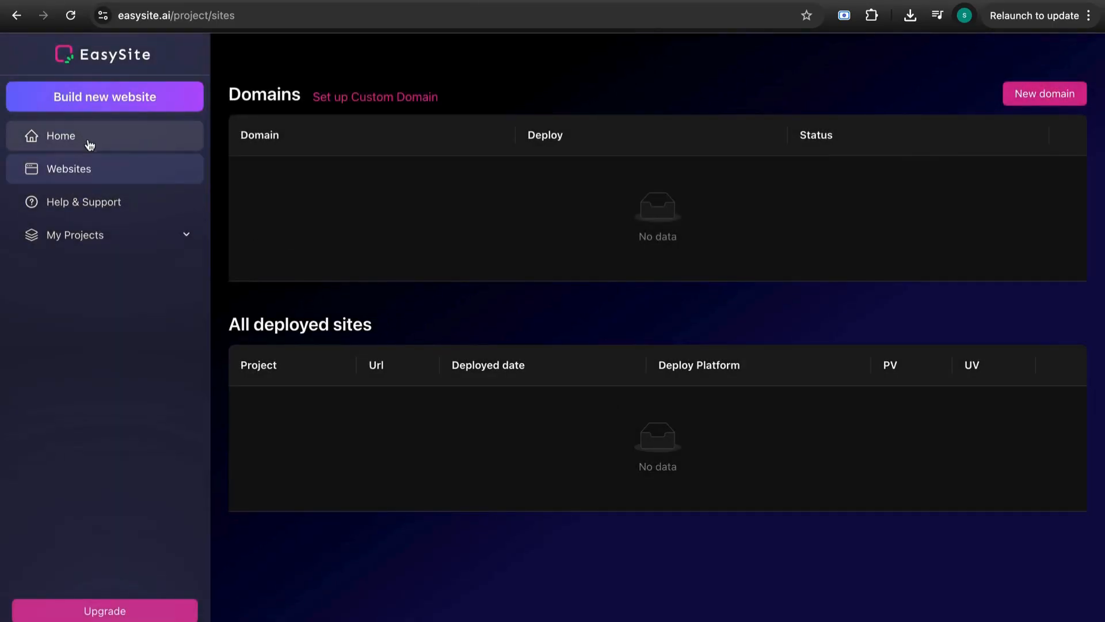
click(154, 237)
click(99, 280)
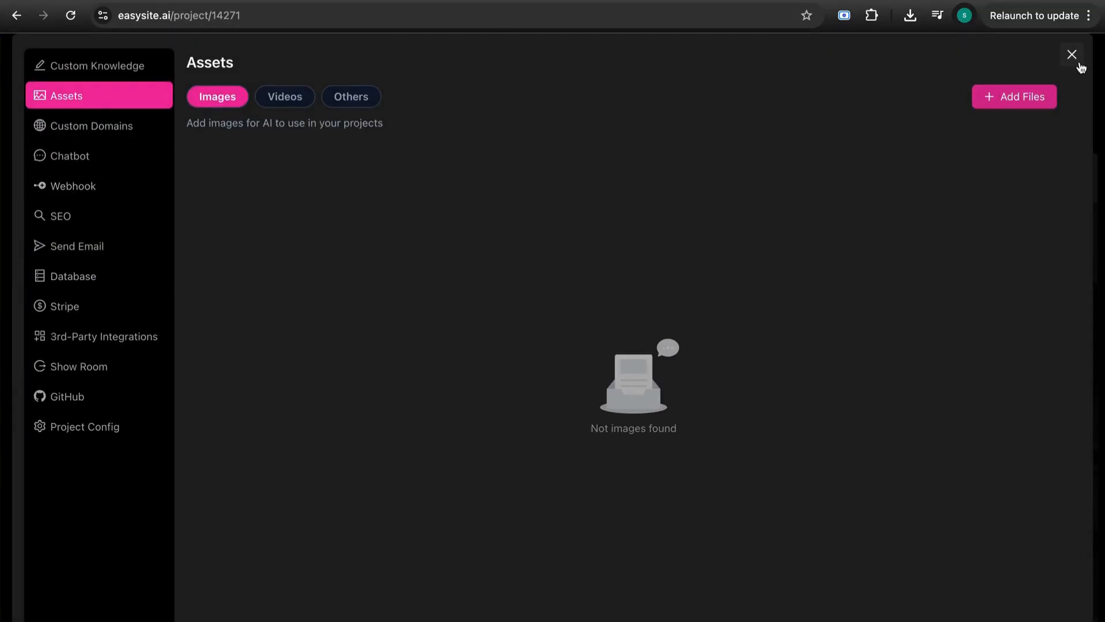
Step: Look through the Videos, Others and Images asset categories and the Webhook settings
click(286, 110)
click(339, 103)
click(202, 103)
click(74, 190)
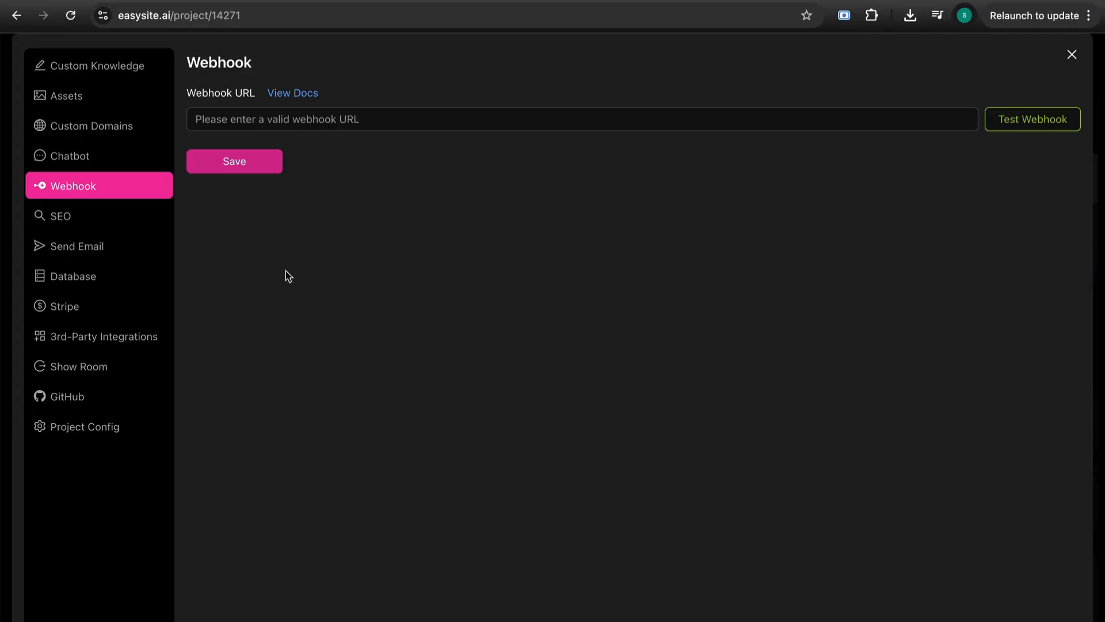
Step: Examine the Stripe settings, including the payment modes and the API key field
click(74, 304)
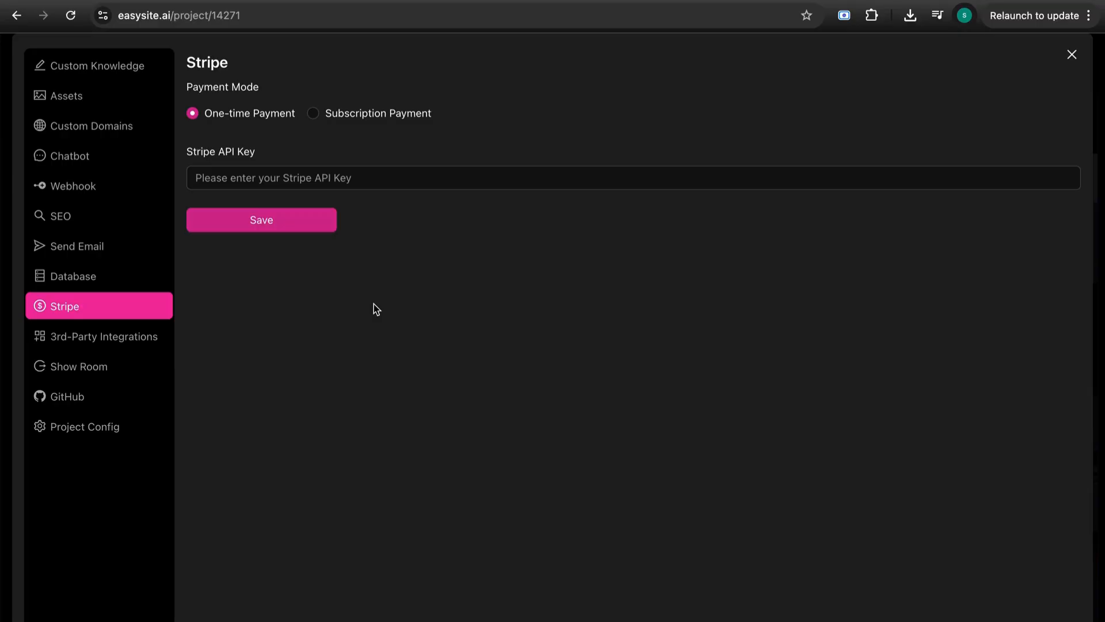
click(399, 180)
click(381, 282)
click(289, 178)
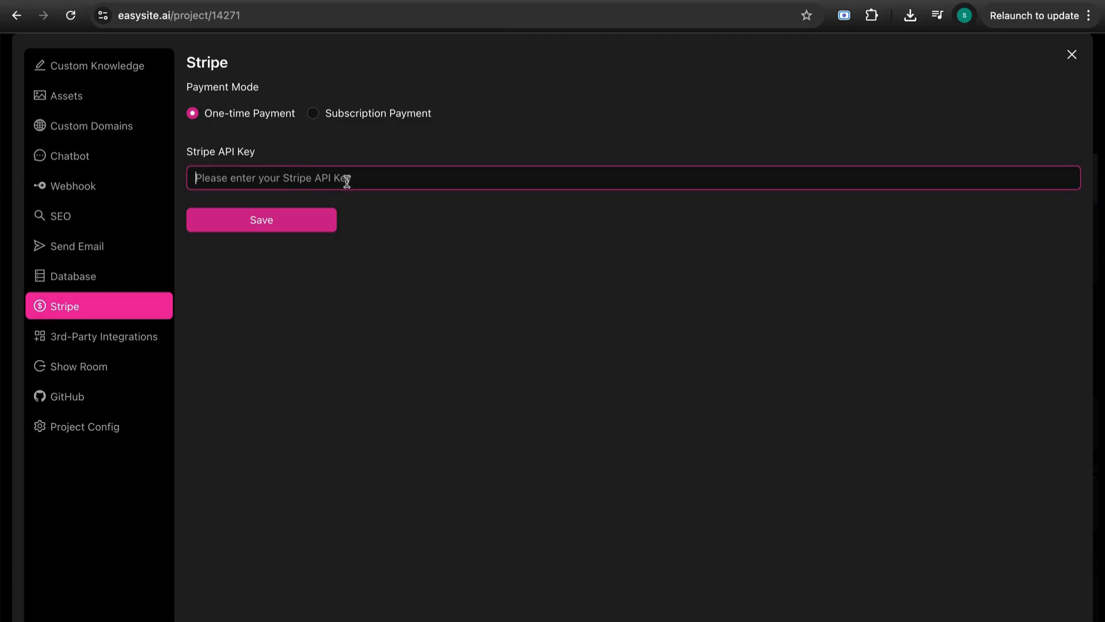
click(256, 223)
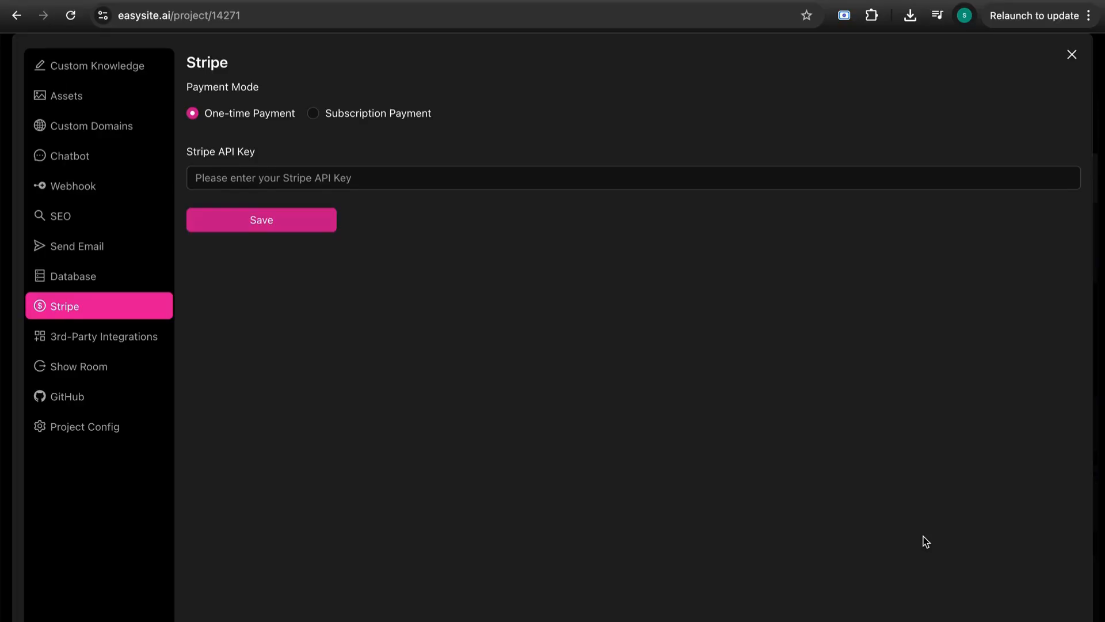
Step: Look through the Google Login, Facebook Login, Google Map and Three.js integration settings
click(99, 339)
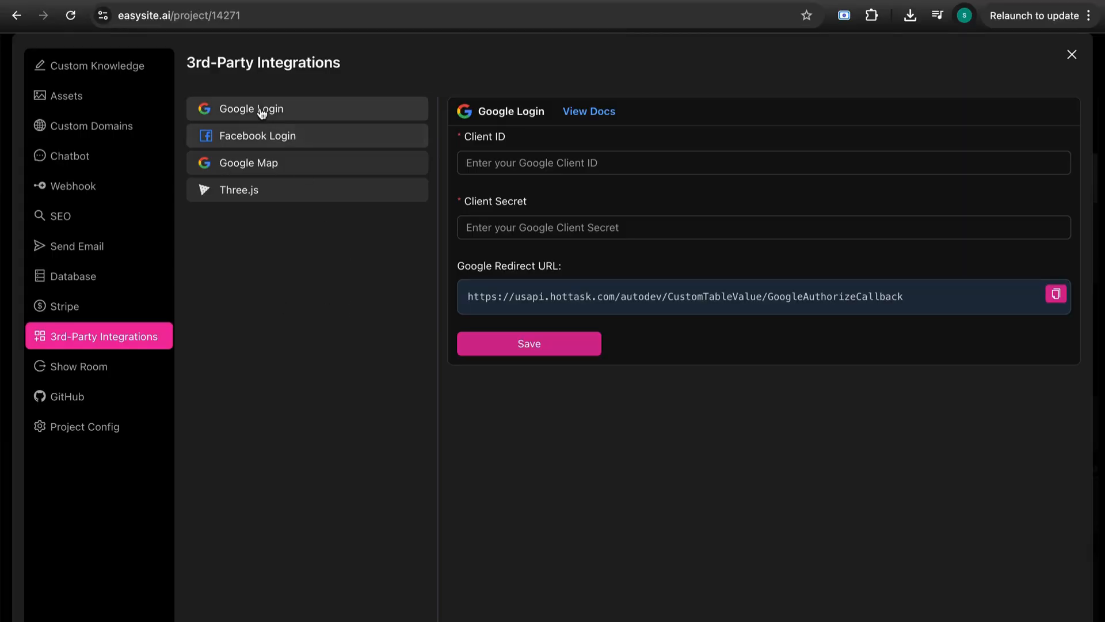
click(566, 164)
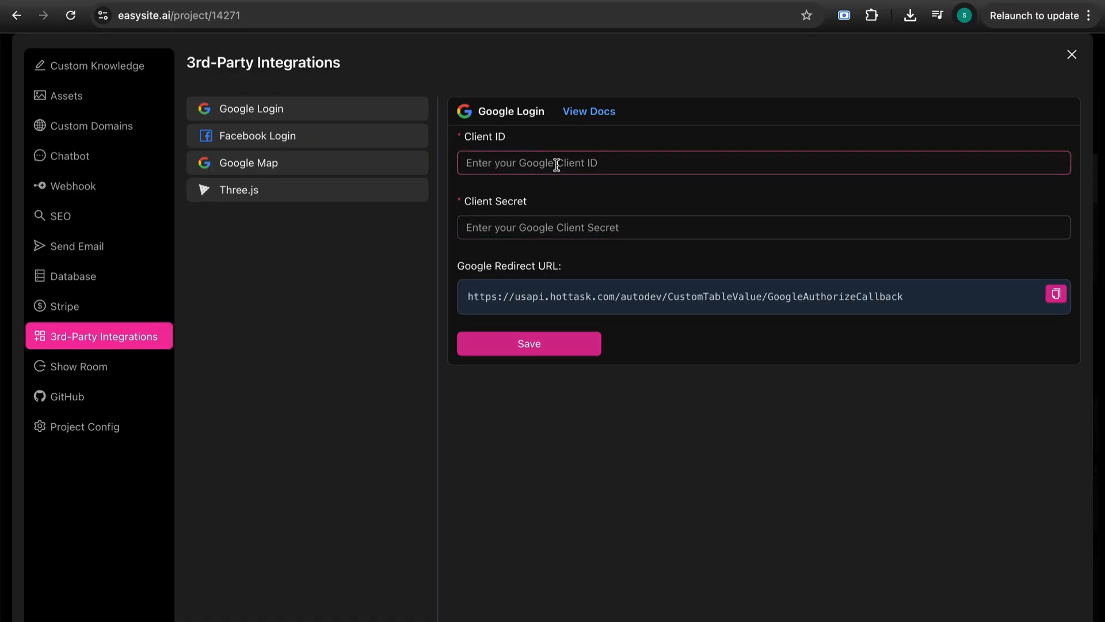
click(258, 144)
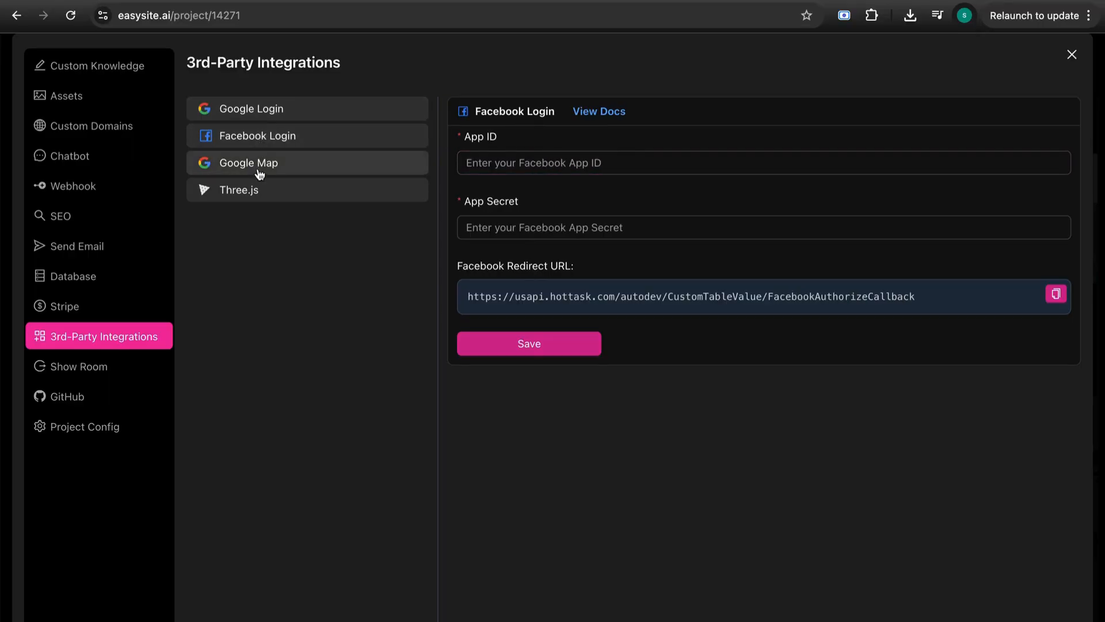
click(258, 172)
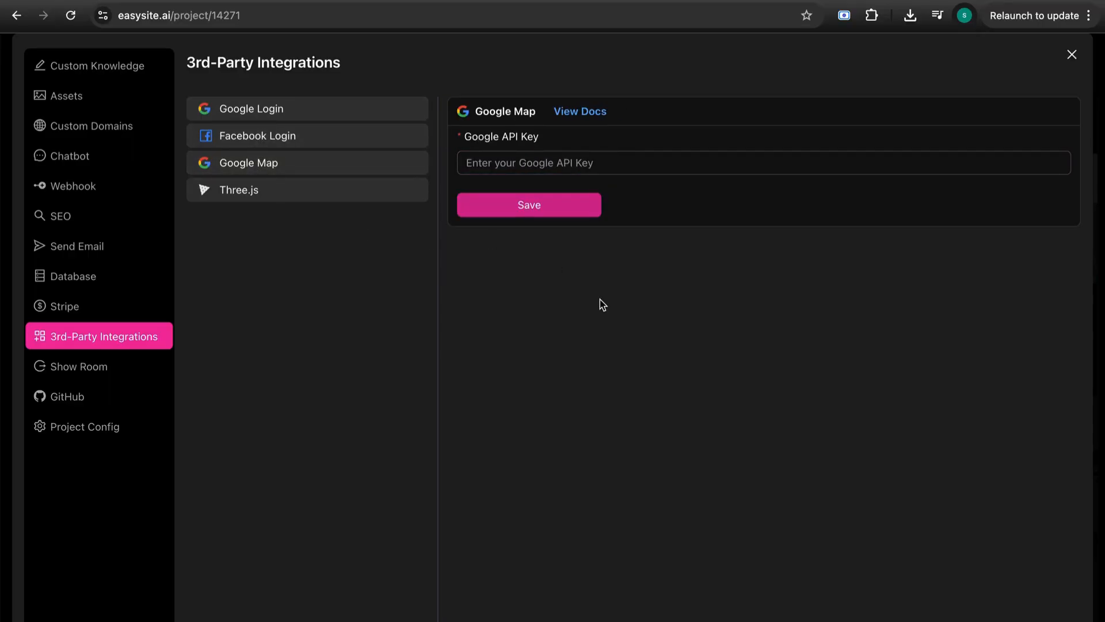
click(534, 162)
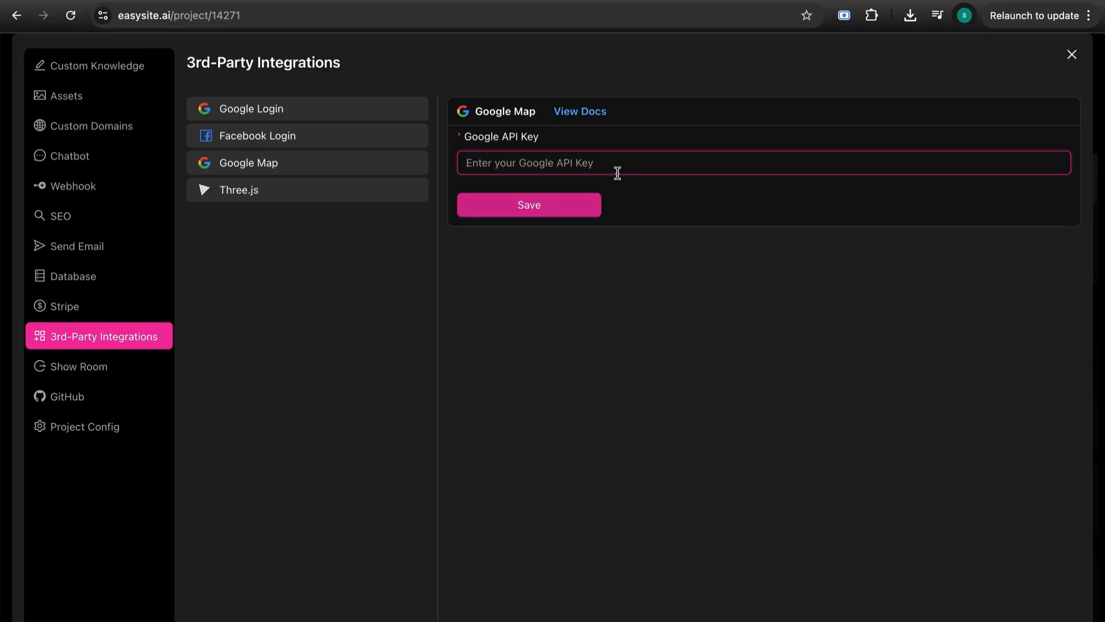
click(228, 192)
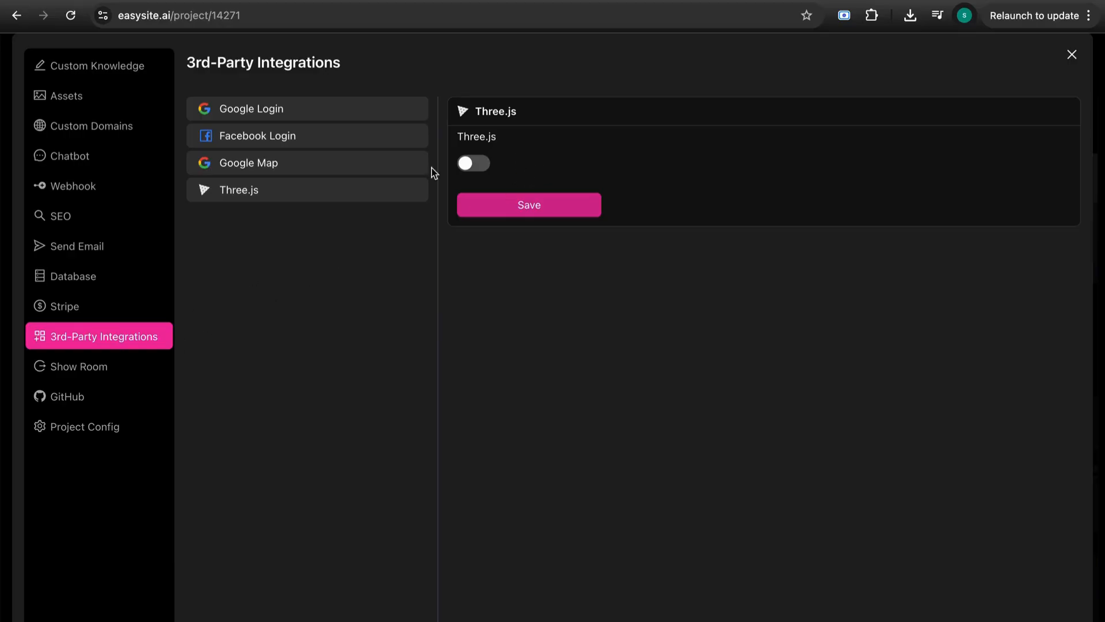
Step: View the GitHub connection and Project Config settings, and return to the site preview
click(82, 402)
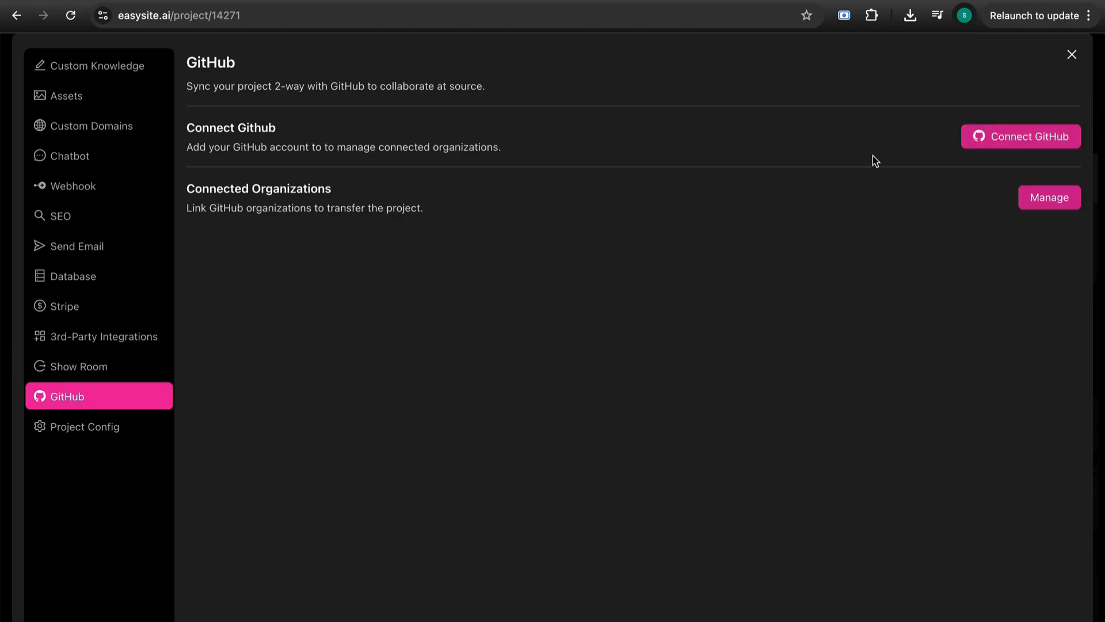
click(1008, 149)
click(70, 436)
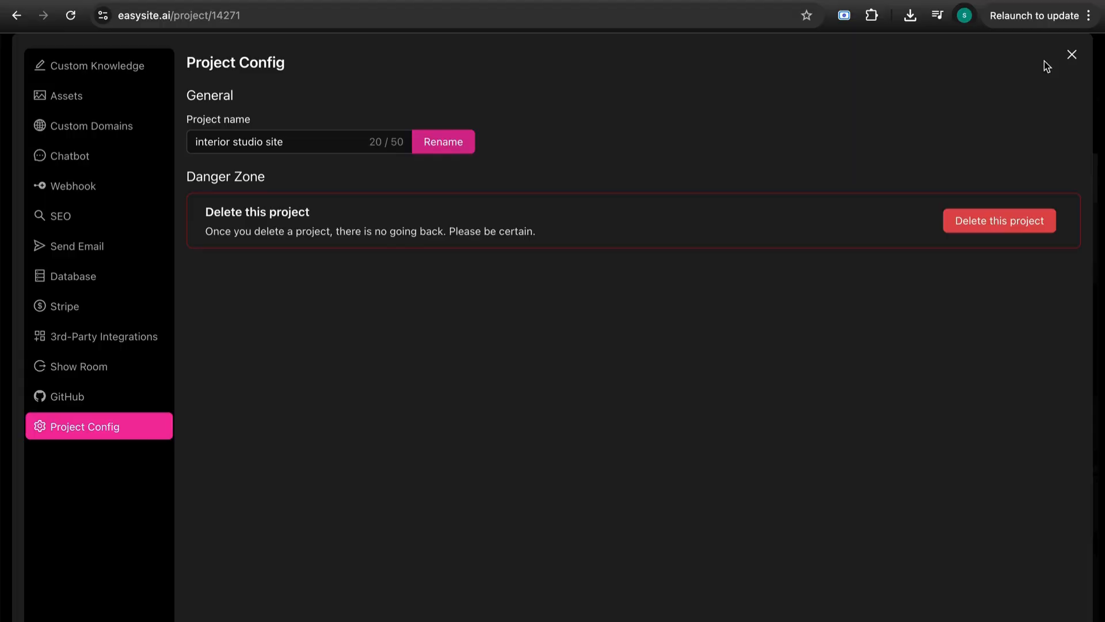
click(1072, 54)
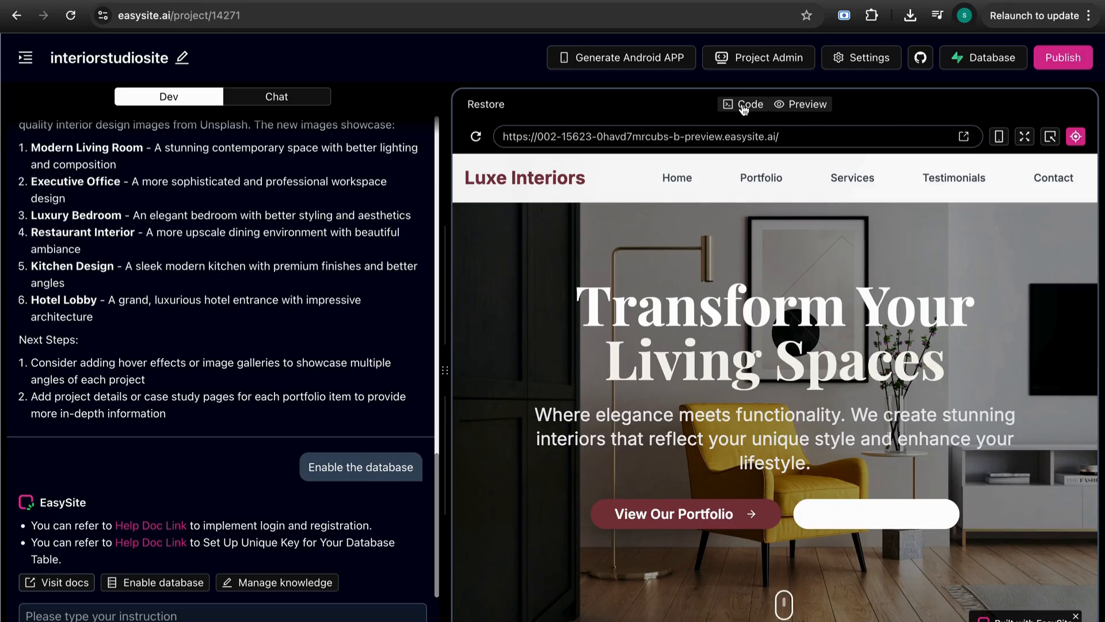
Step: Leave the interior studio site project and go to the EasySite home page for building a new website
scroll(726, 216, down, 1)
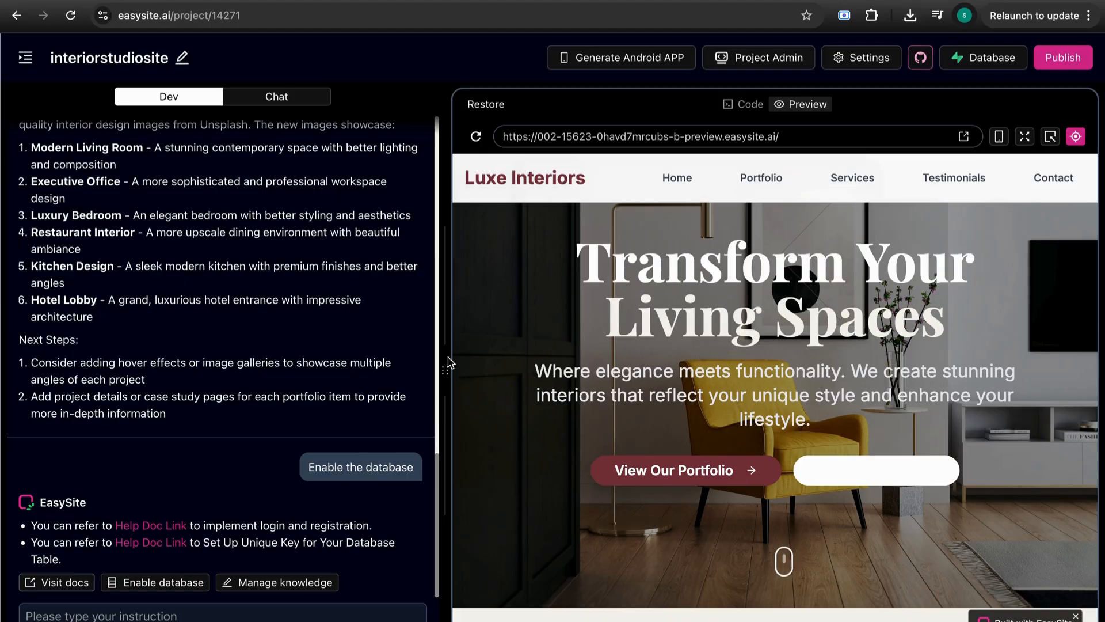
mouse_move(279, 415)
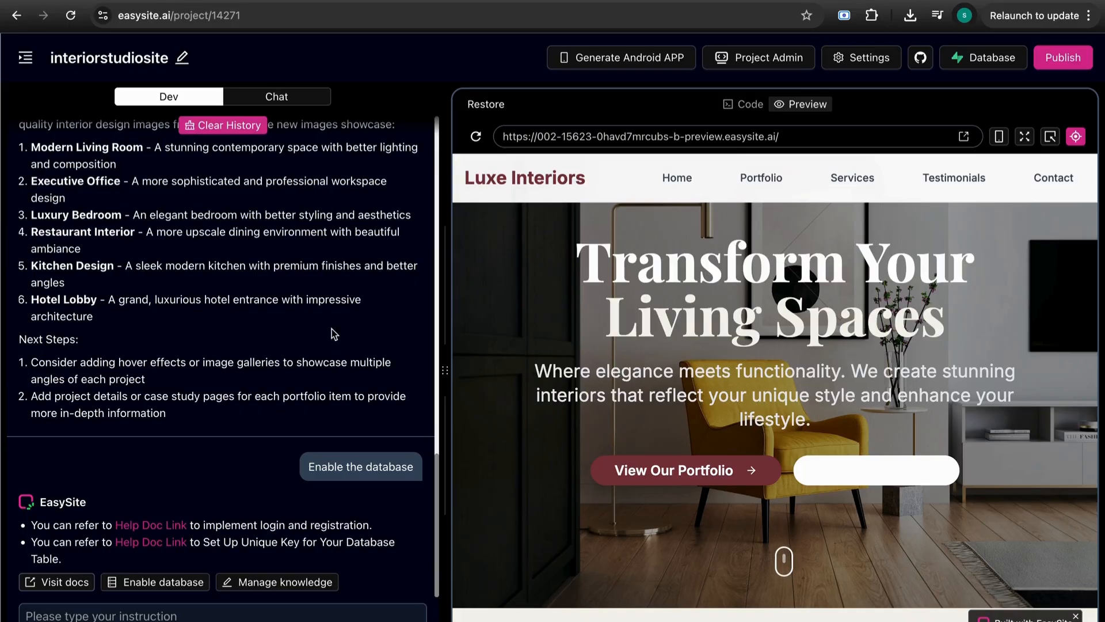
scroll(331, 329, up, 5)
click(25, 58)
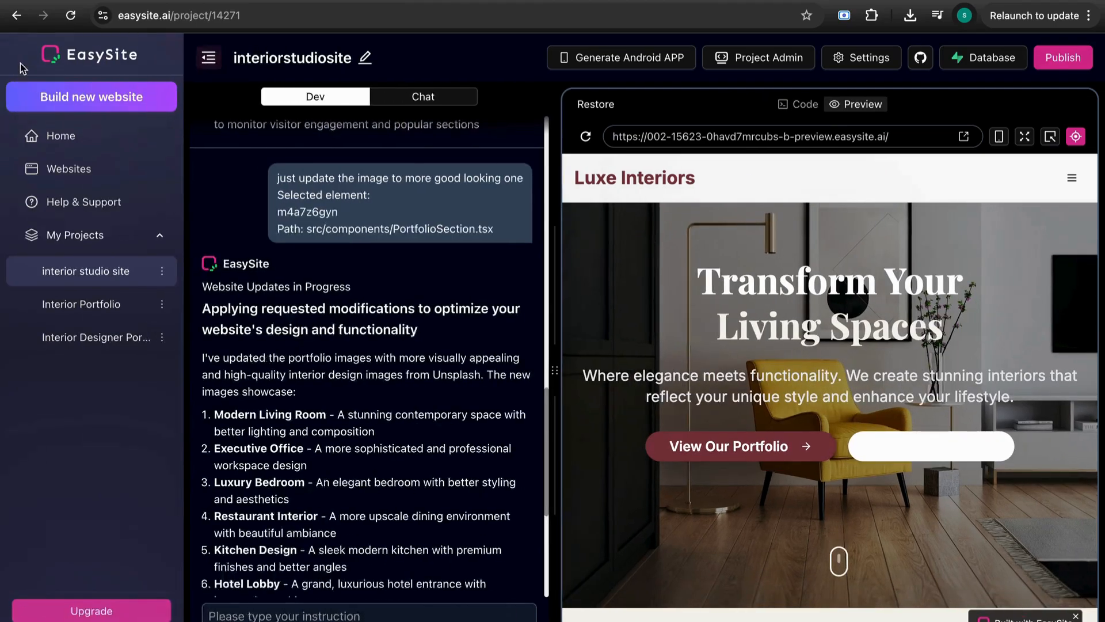
click(184, 239)
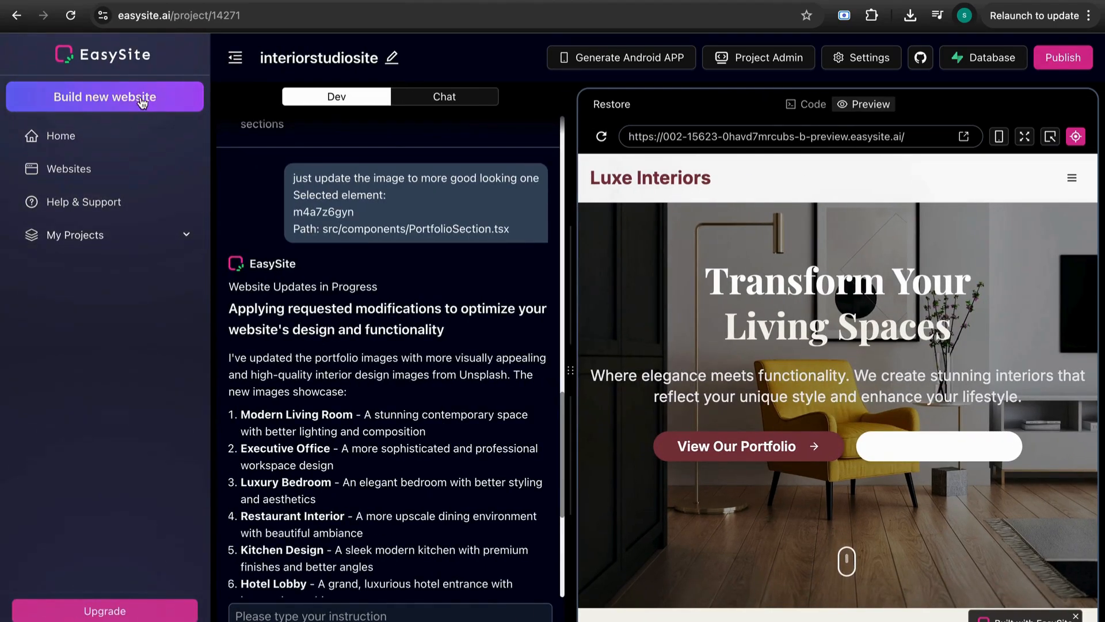
click(86, 138)
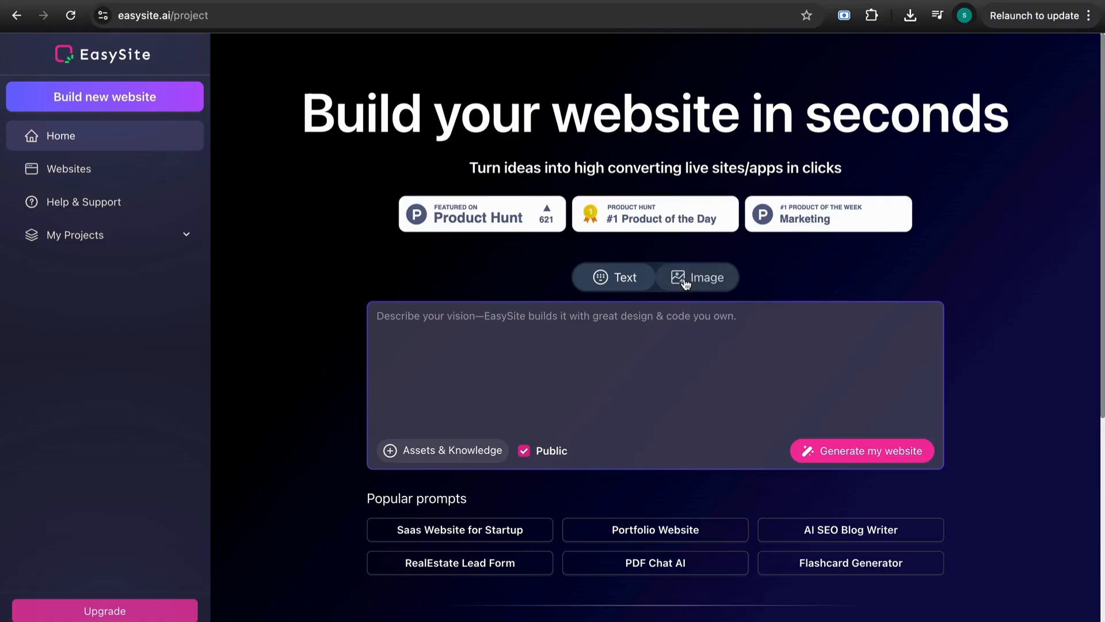
Step: Switch website generation to image input and read which kinds of screenshots can be uploaded
click(685, 282)
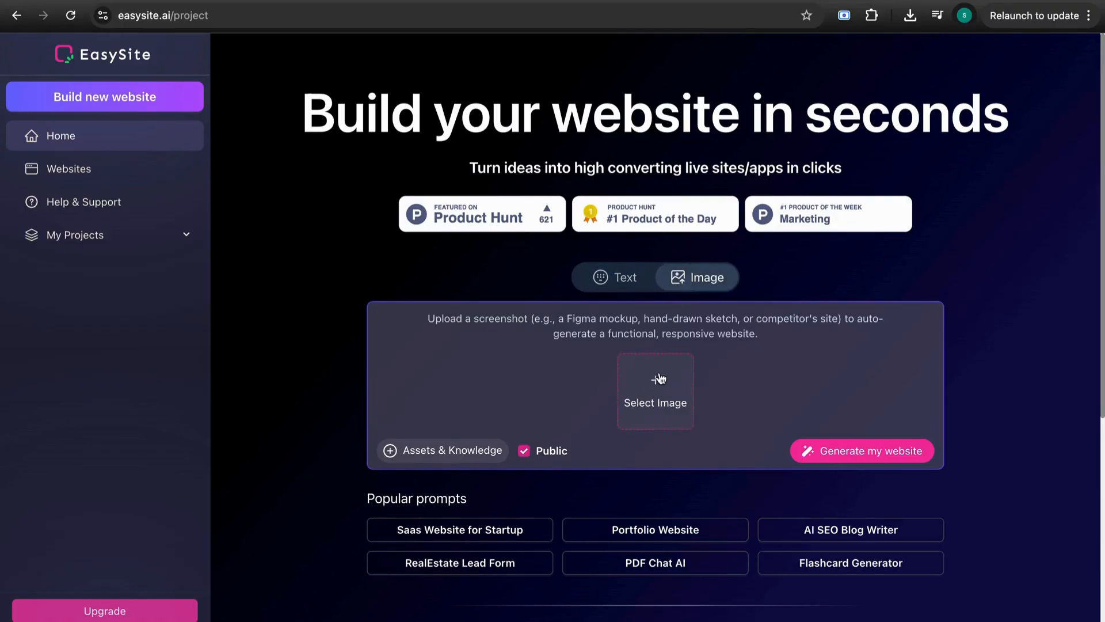
mouse_move(428, 321)
mouse_down()
mouse_move(506, 334)
mouse_move(716, 323)
mouse_up()
click(520, 336)
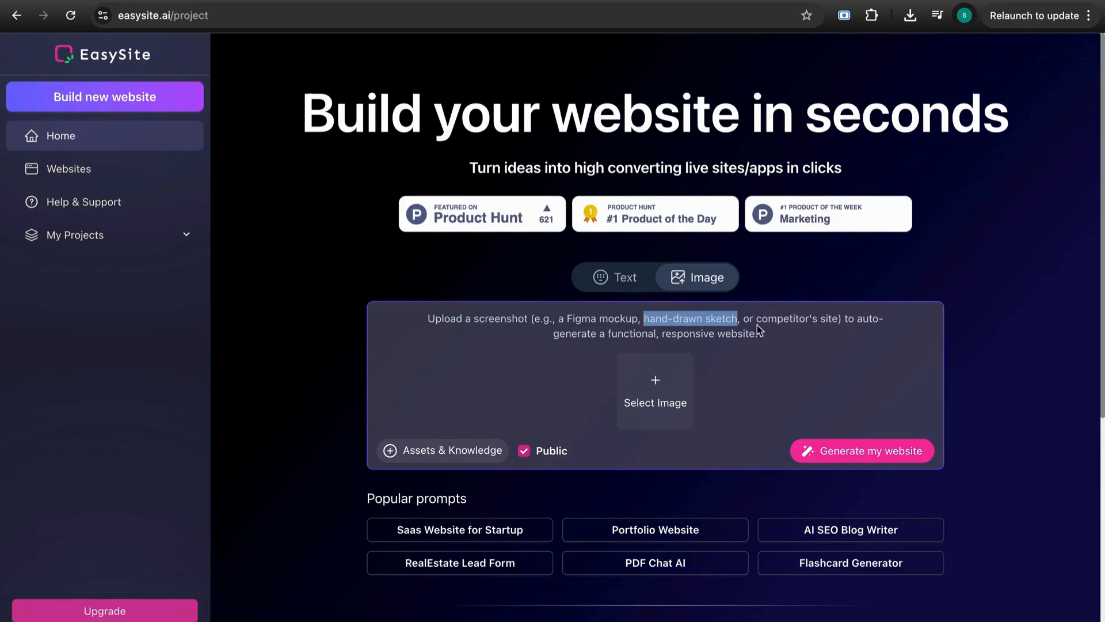
drag(754, 319, 836, 318)
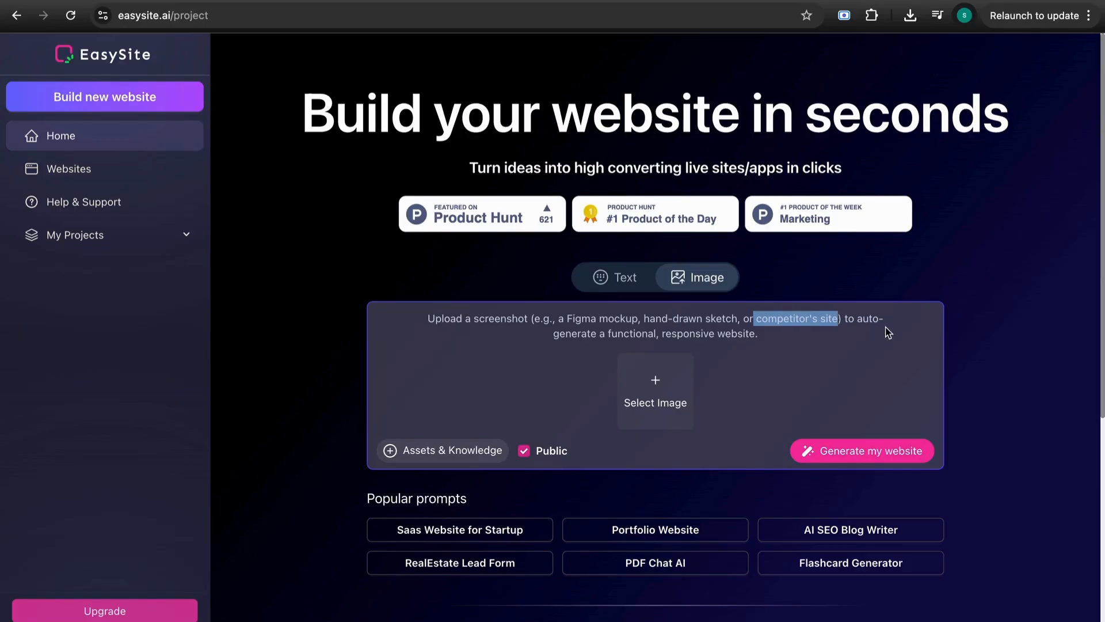
click(825, 363)
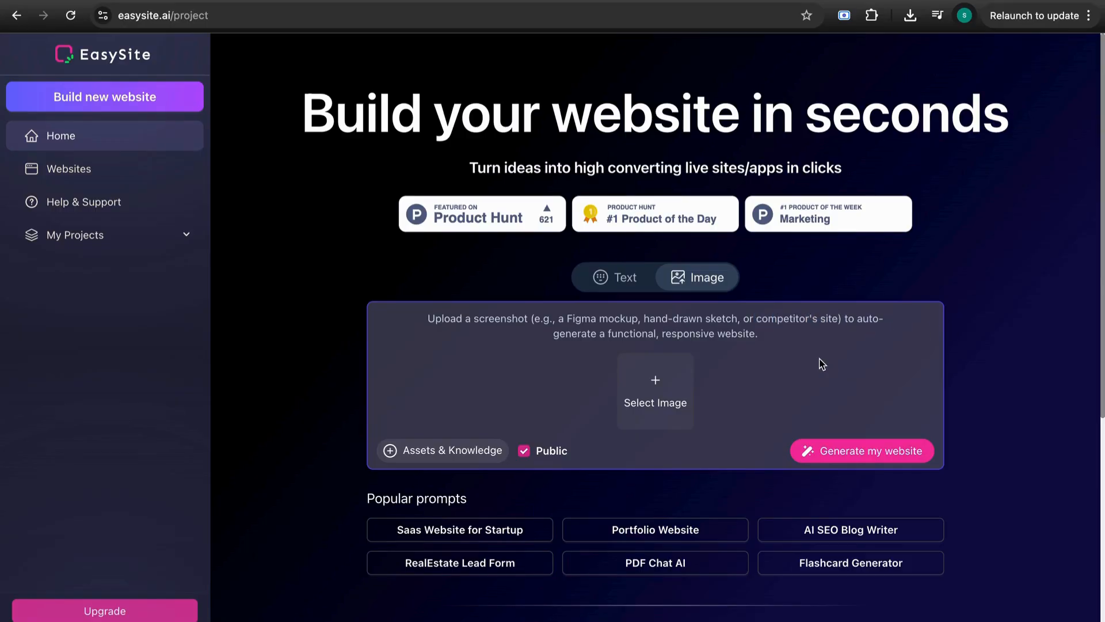
Step: Upload the influencer dashboard page PNG from Downloads and generate a public website from it
click(652, 385)
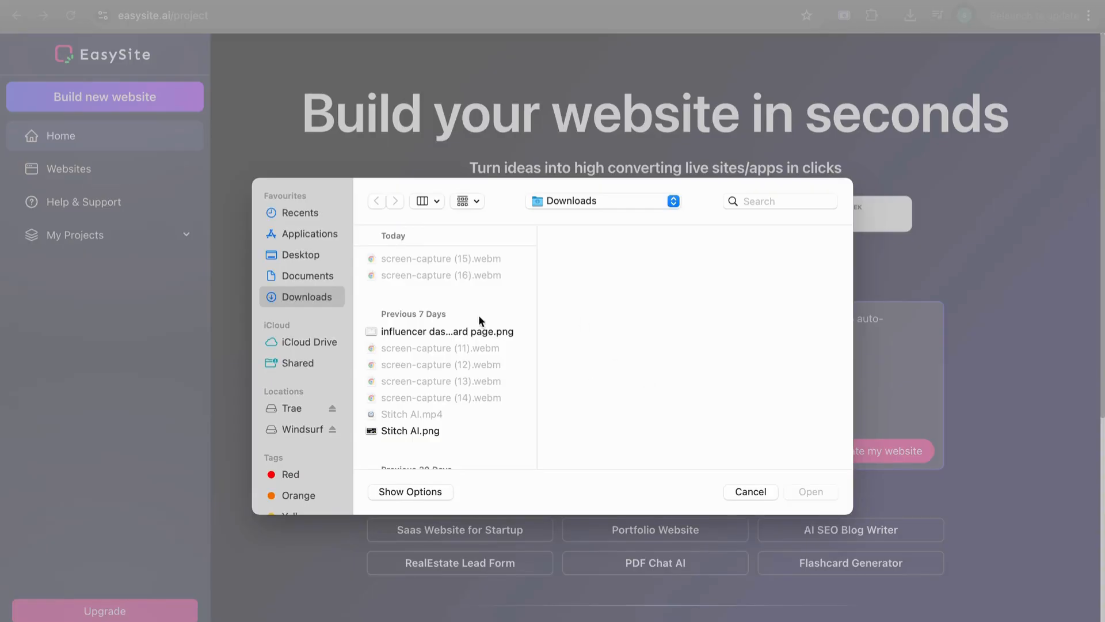
click(406, 331)
click(811, 492)
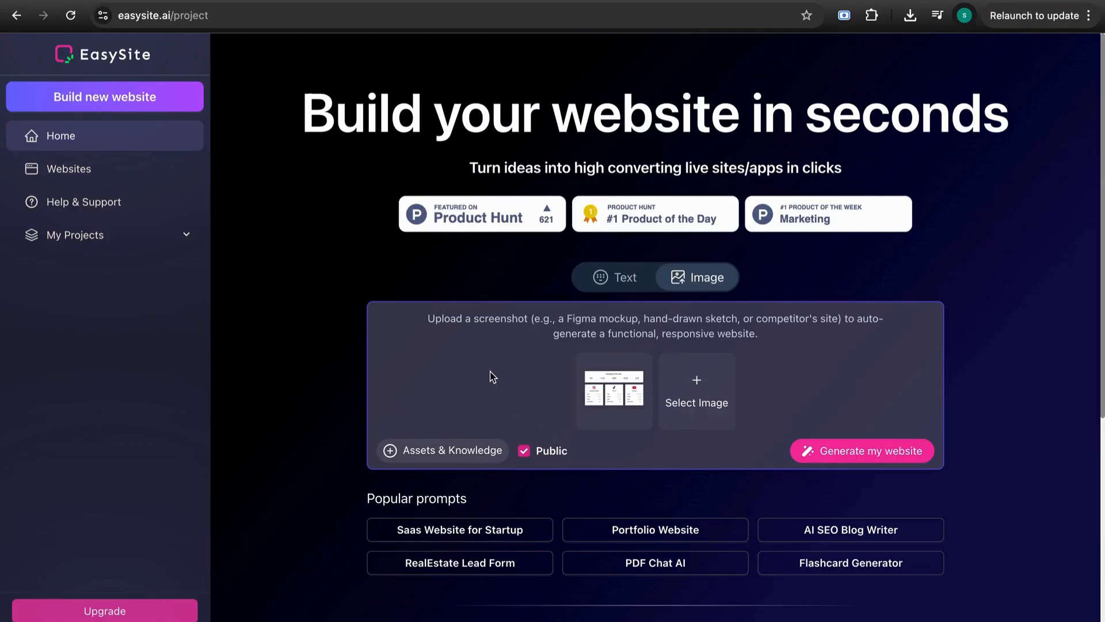
click(837, 454)
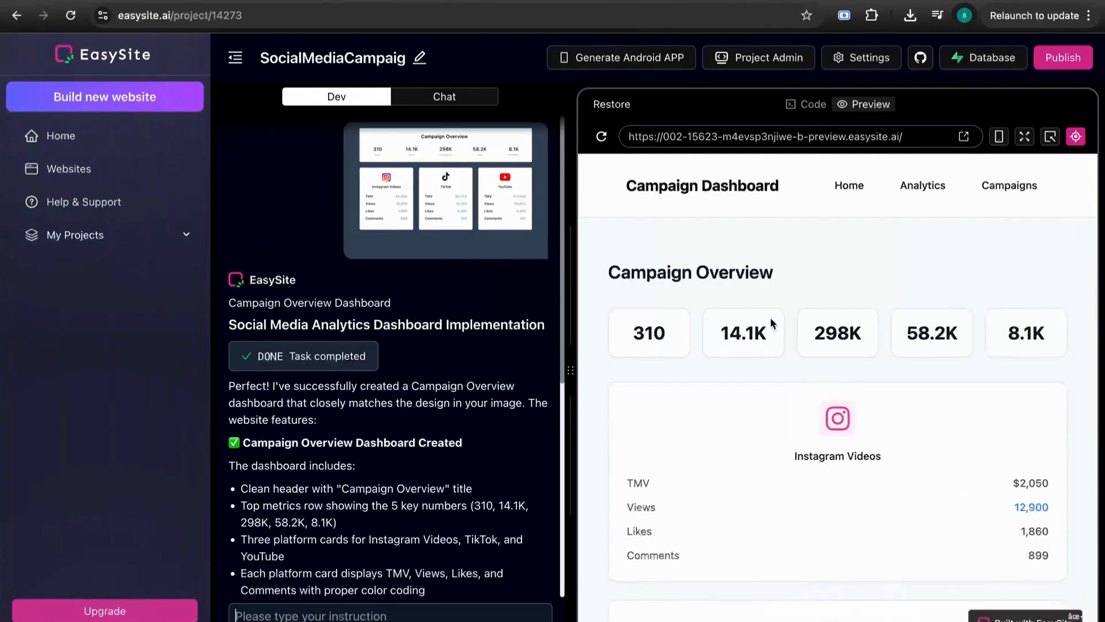
Step: Examine the generated campaign dashboard in the normal and full-screen preview, and review the AI summary against the uploaded image
scroll(769, 321, down, 7)
scroll(751, 265, up, 7)
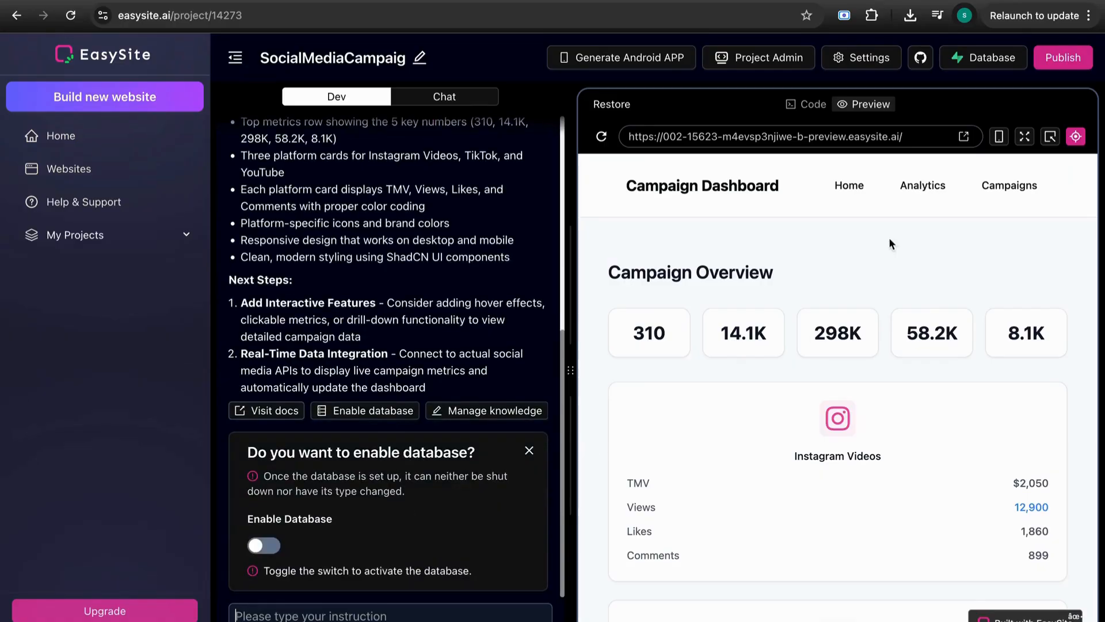
scroll(826, 378, down, 10)
scroll(844, 270, up, 2)
scroll(844, 269, down, 2)
click(1024, 136)
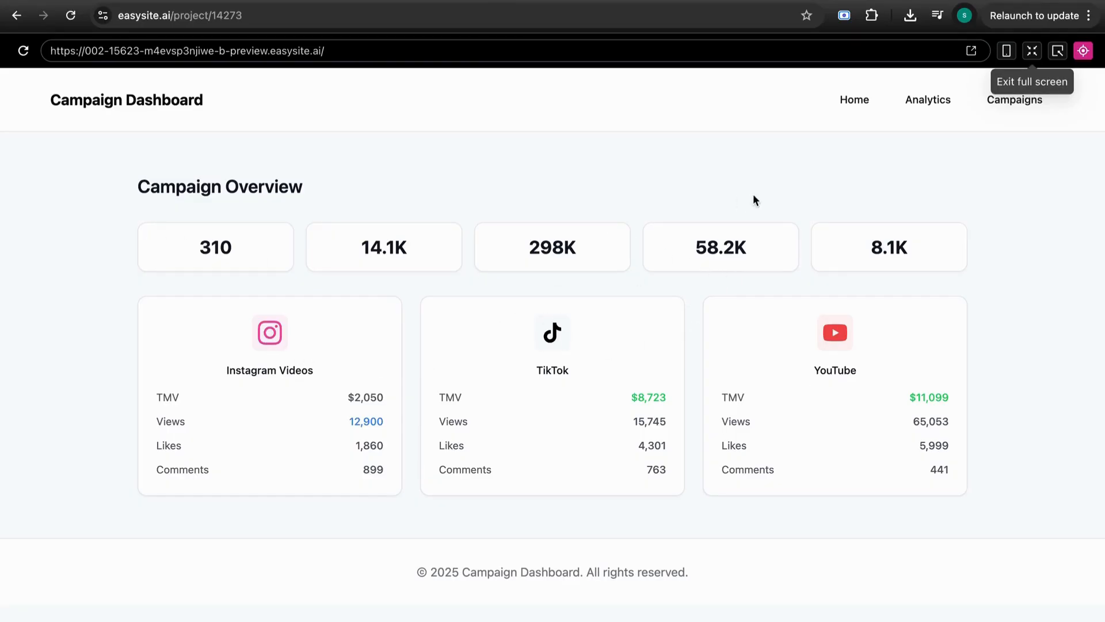
click(1033, 52)
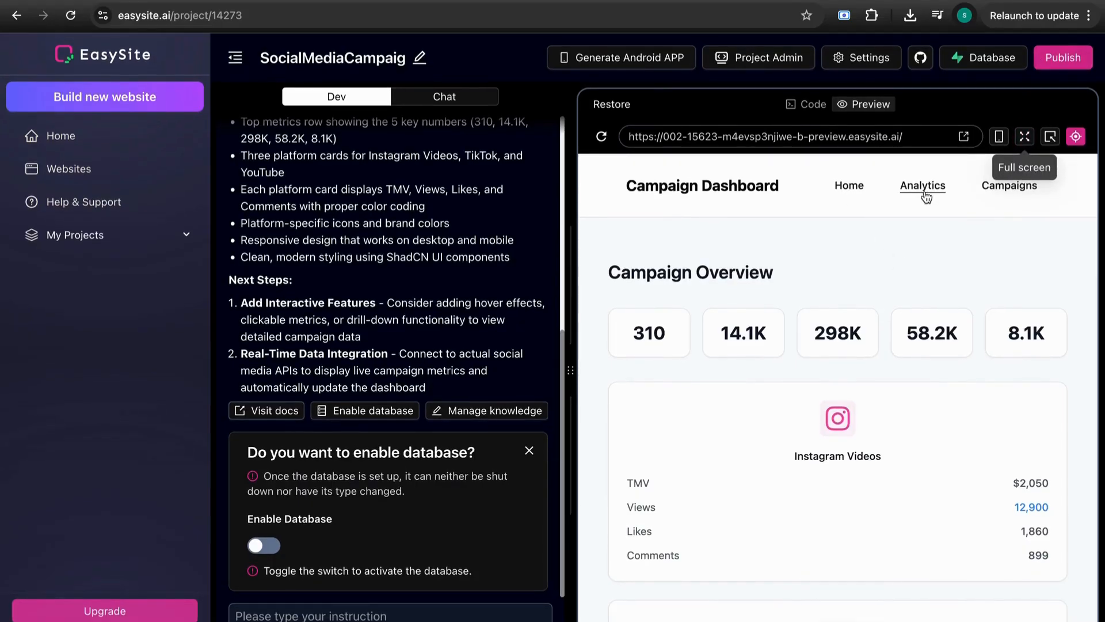
scroll(967, 195, down, 6)
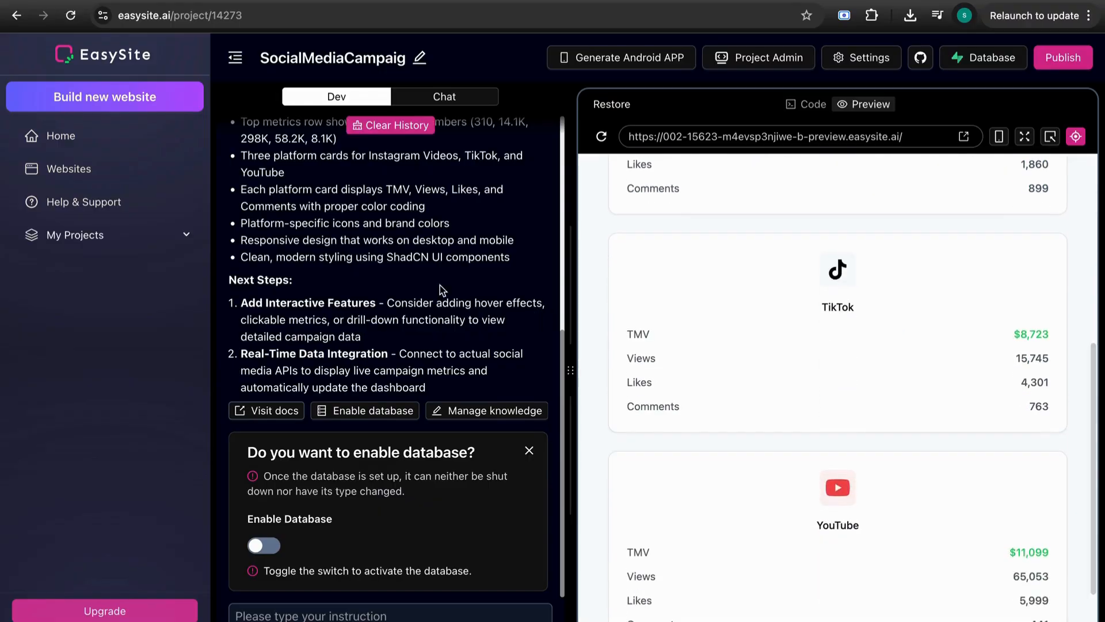
scroll(439, 285, up, 7)
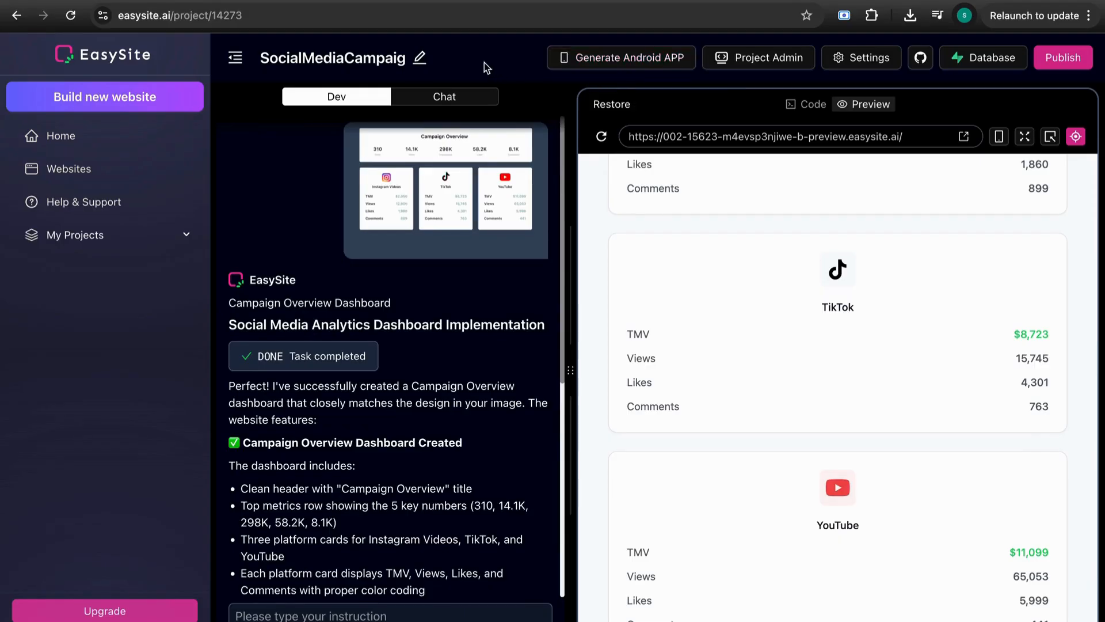
Step: View the app name and icon fields of the Android app generator, close it and return to the dashboard preview
click(594, 68)
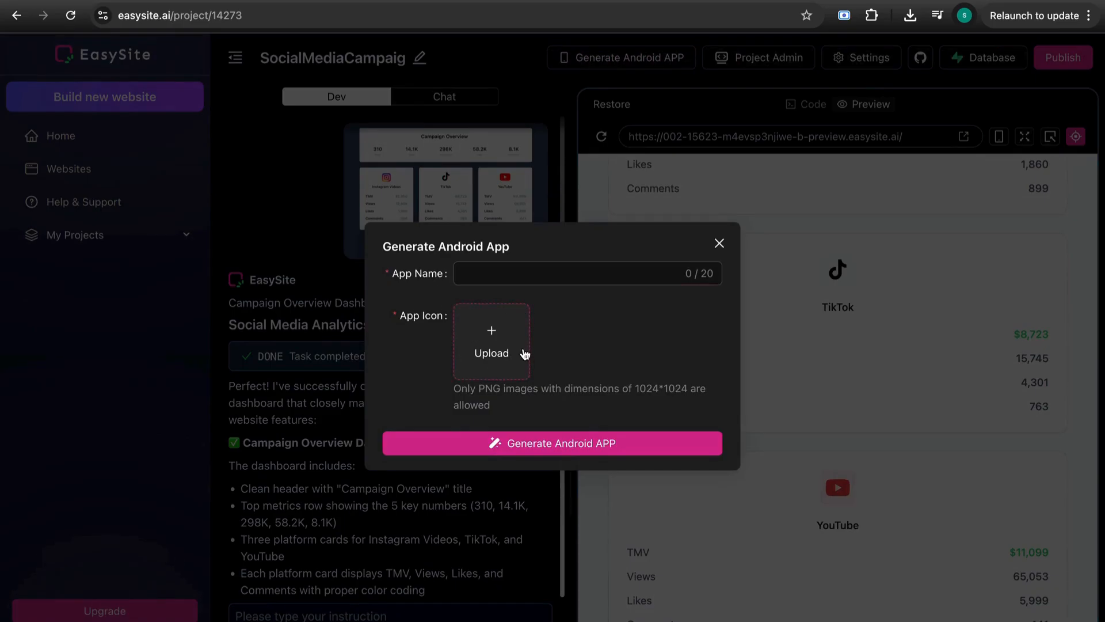
click(501, 273)
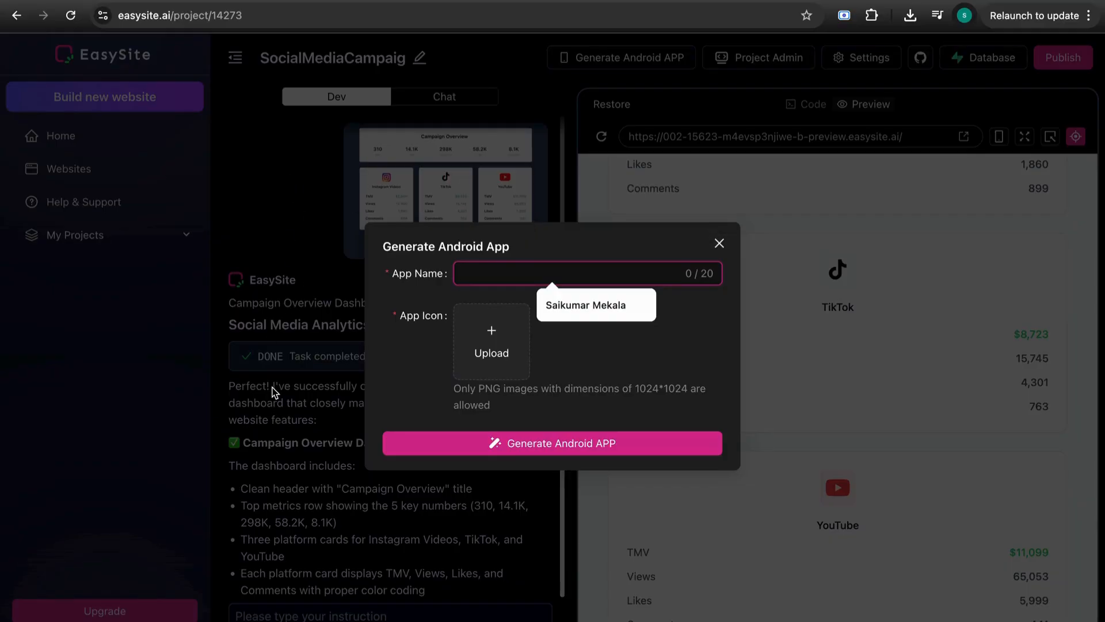
click(719, 244)
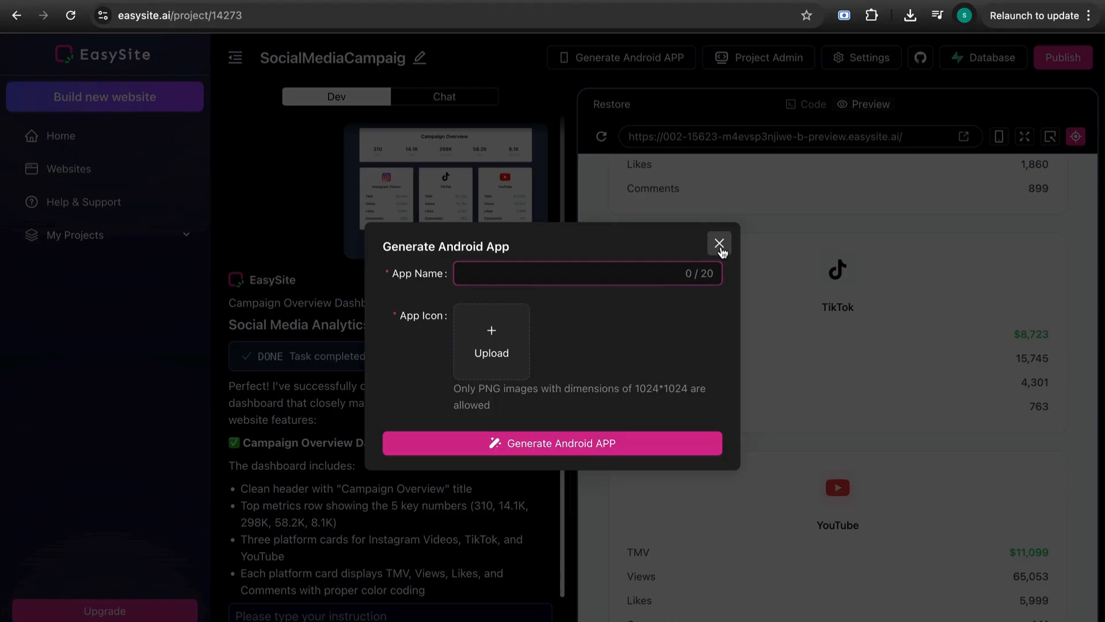
scroll(671, 185, up, 5)
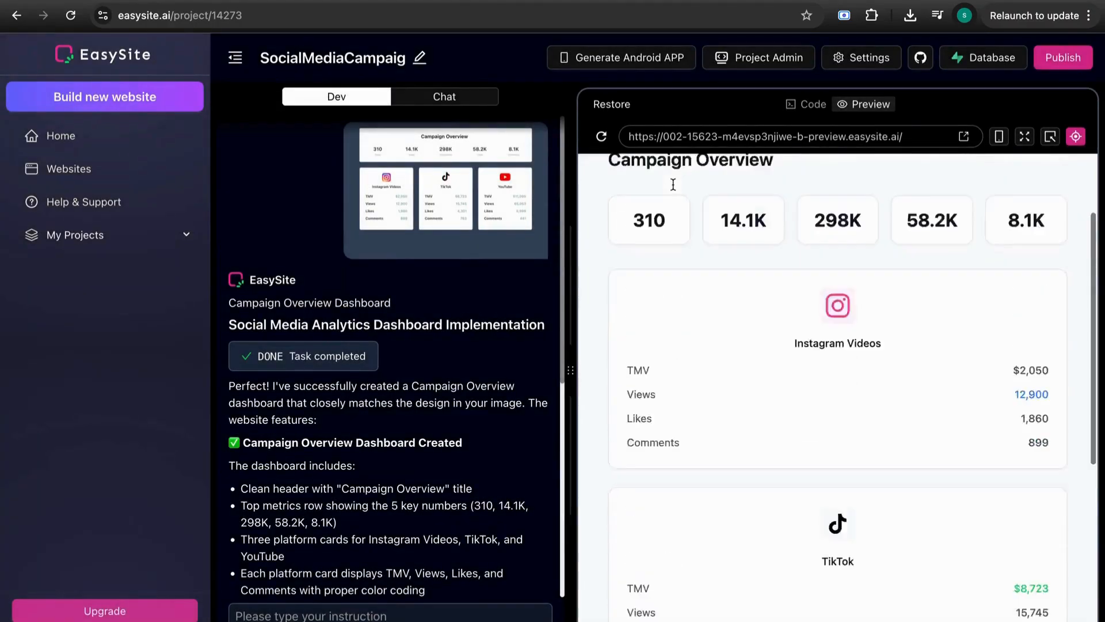
Step: Publish the campaign dashboard project with EasySite as the publishing platform
click(235, 57)
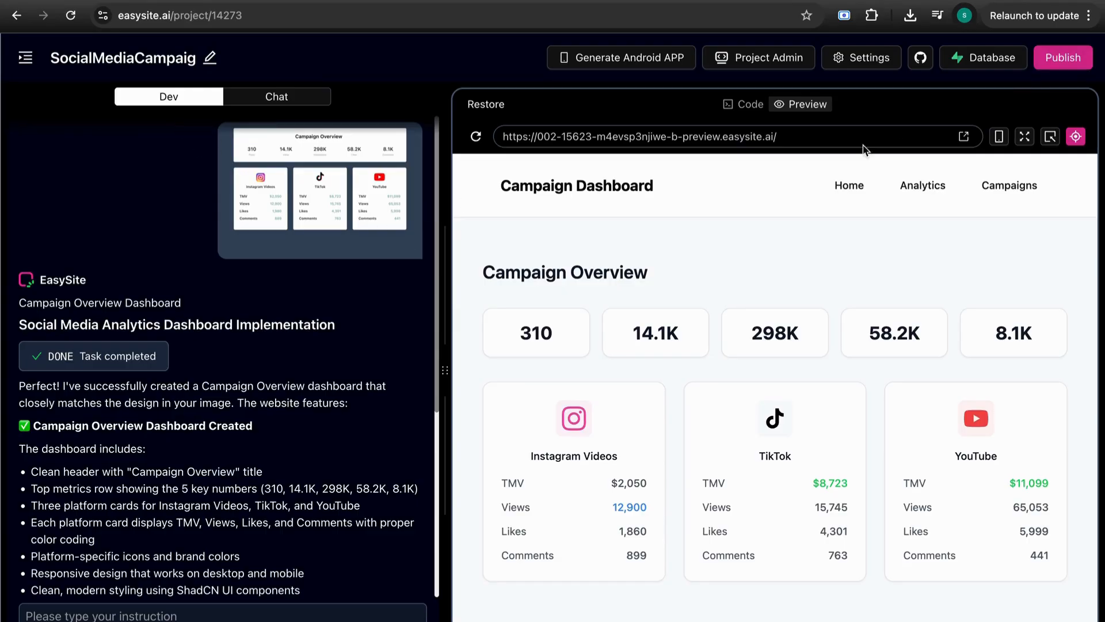
click(1062, 58)
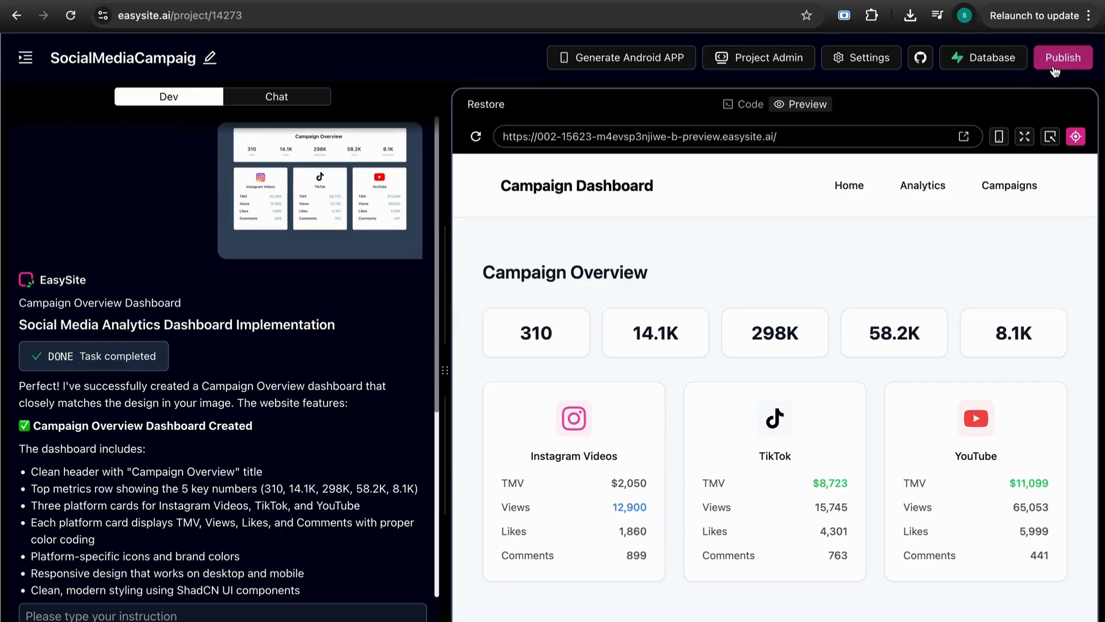
click(435, 352)
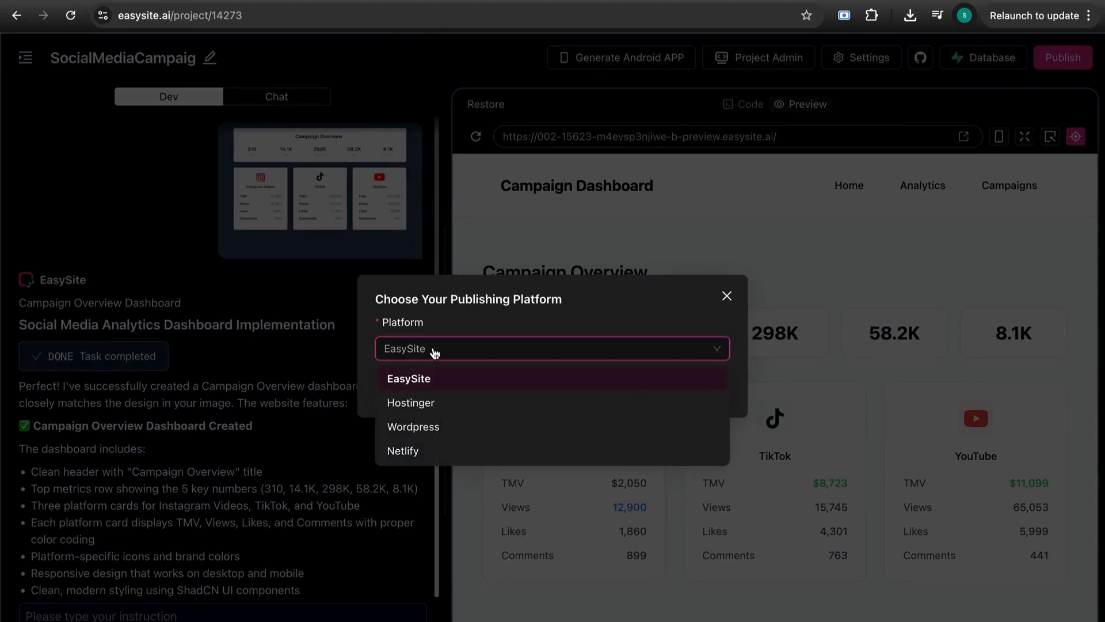
click(434, 353)
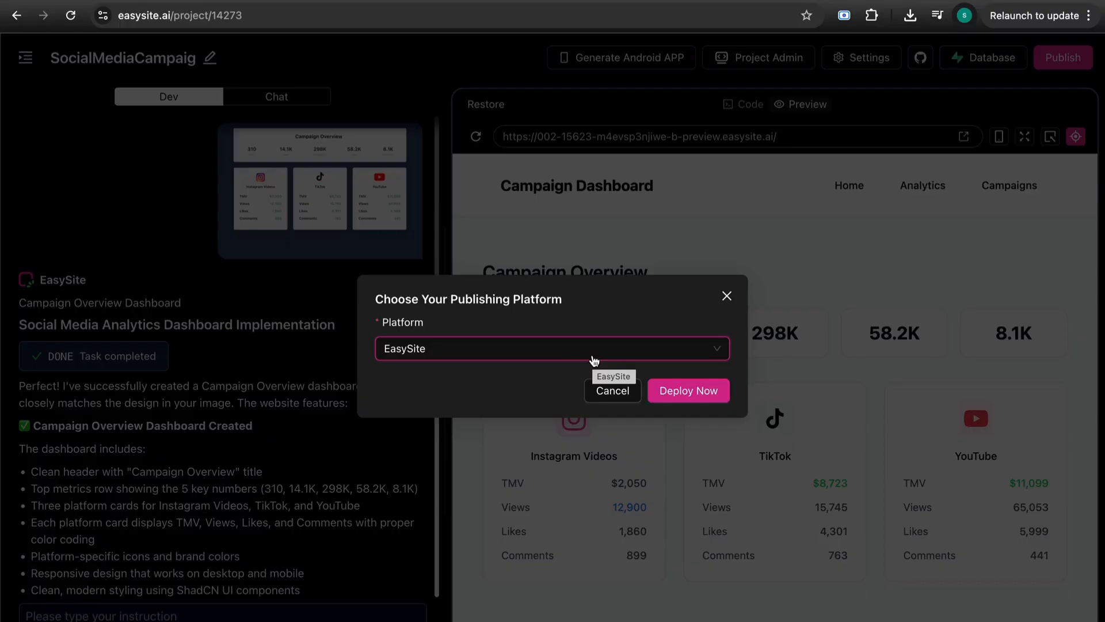
click(682, 396)
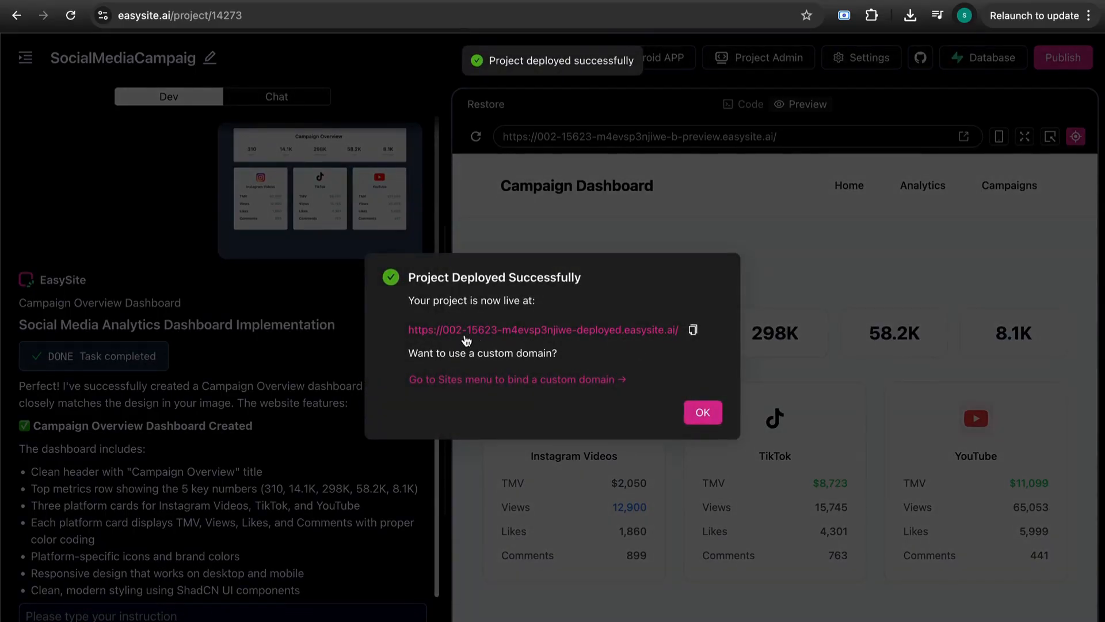
Step: Copy the deployed project's live URL and open it in a new browser tab to view the site
drag(410, 275, 601, 277)
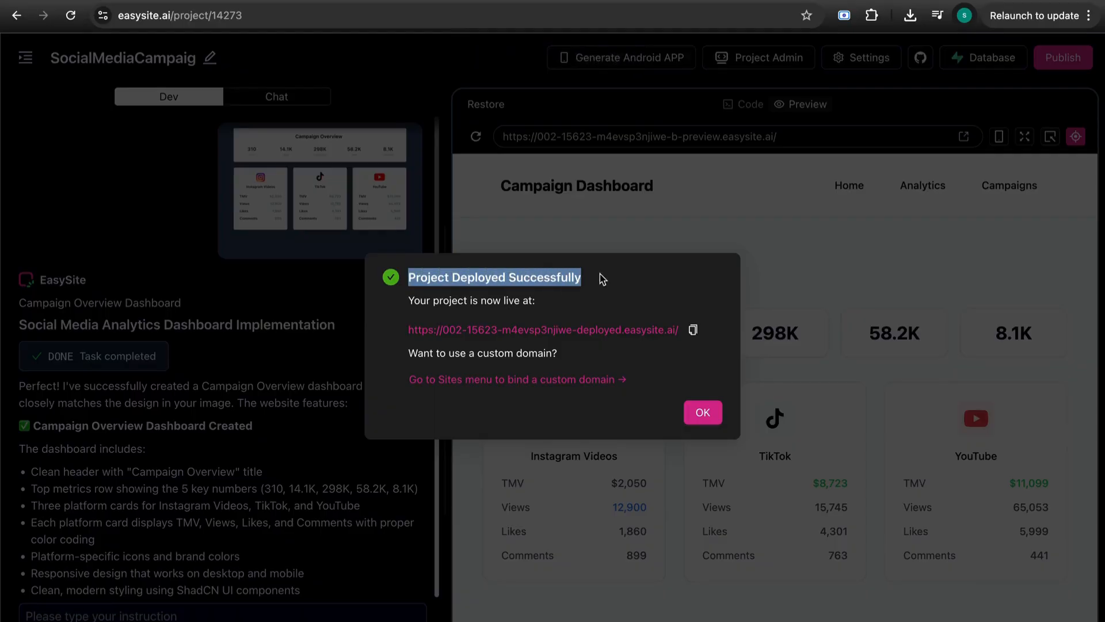
click(692, 331)
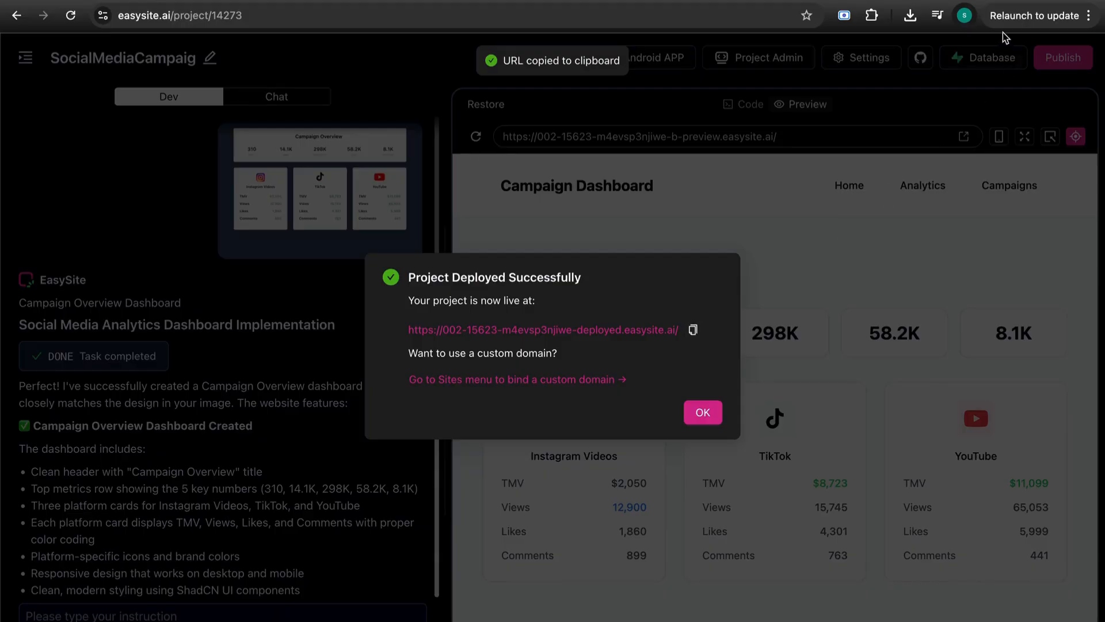
key(ctrl+t)
key(ctrl+v)
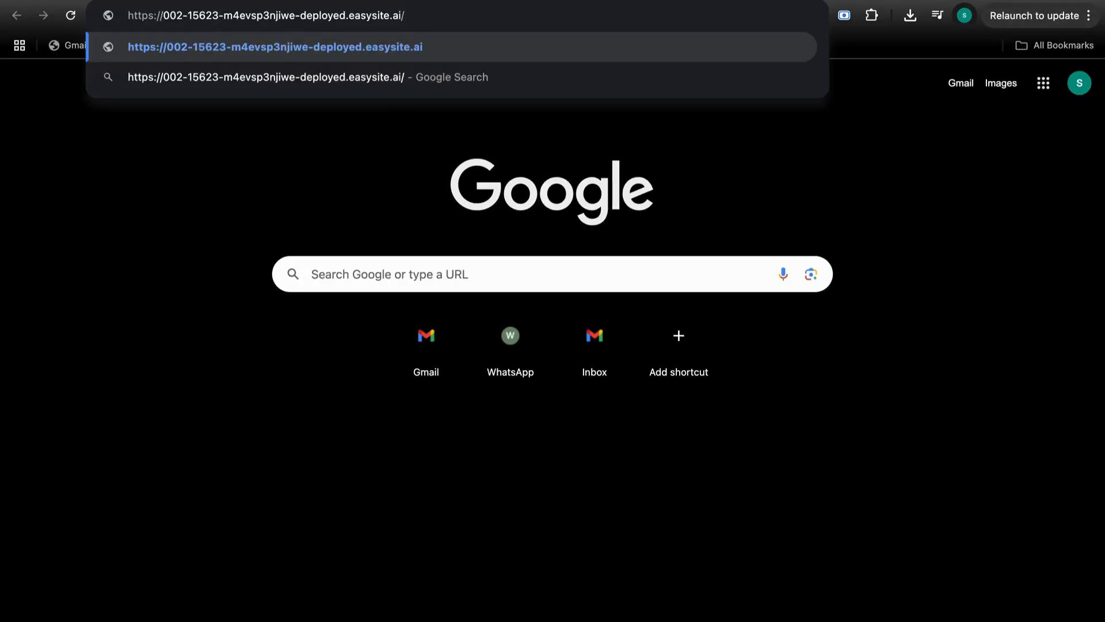
key(Return)
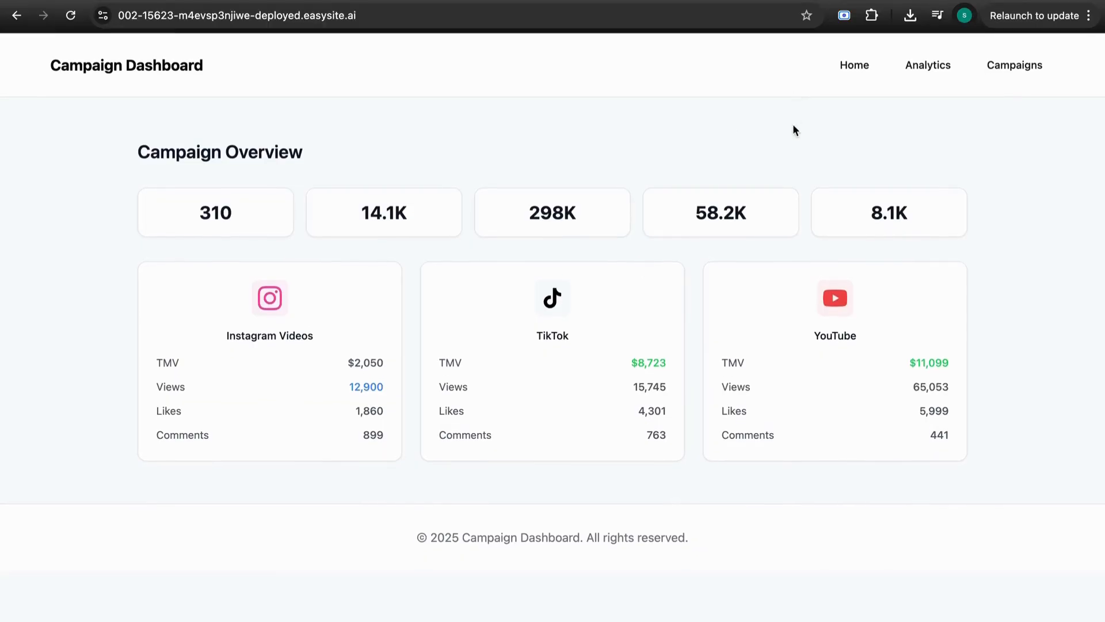
Step: Return to the EasySite editor, dismiss the dashboard's deployment confirmation and open the interior studio site project
click(351, 1)
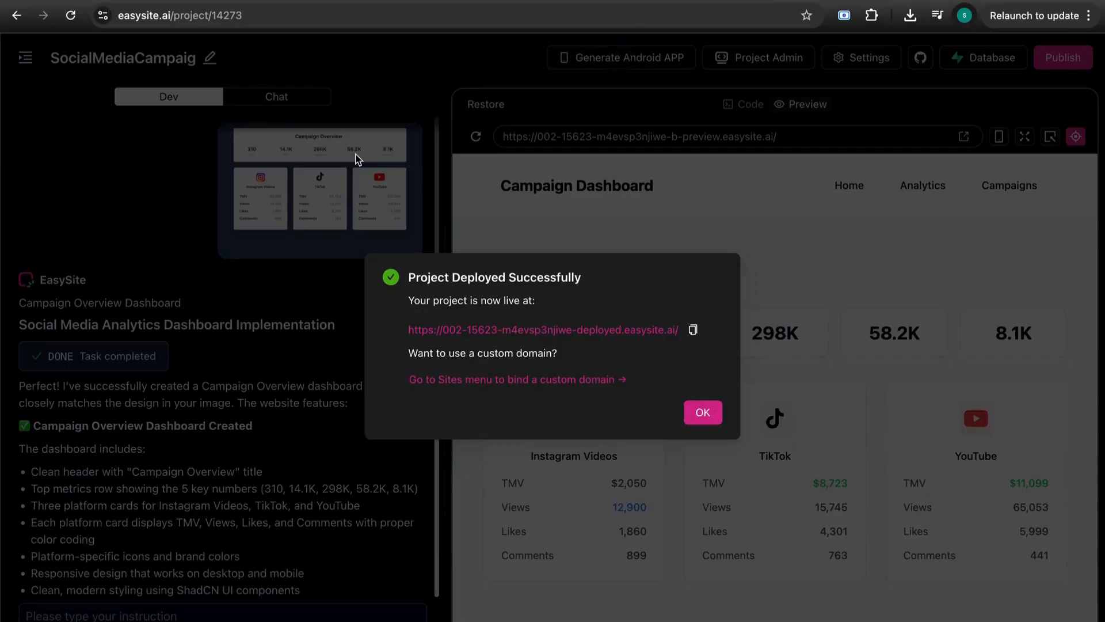
click(709, 412)
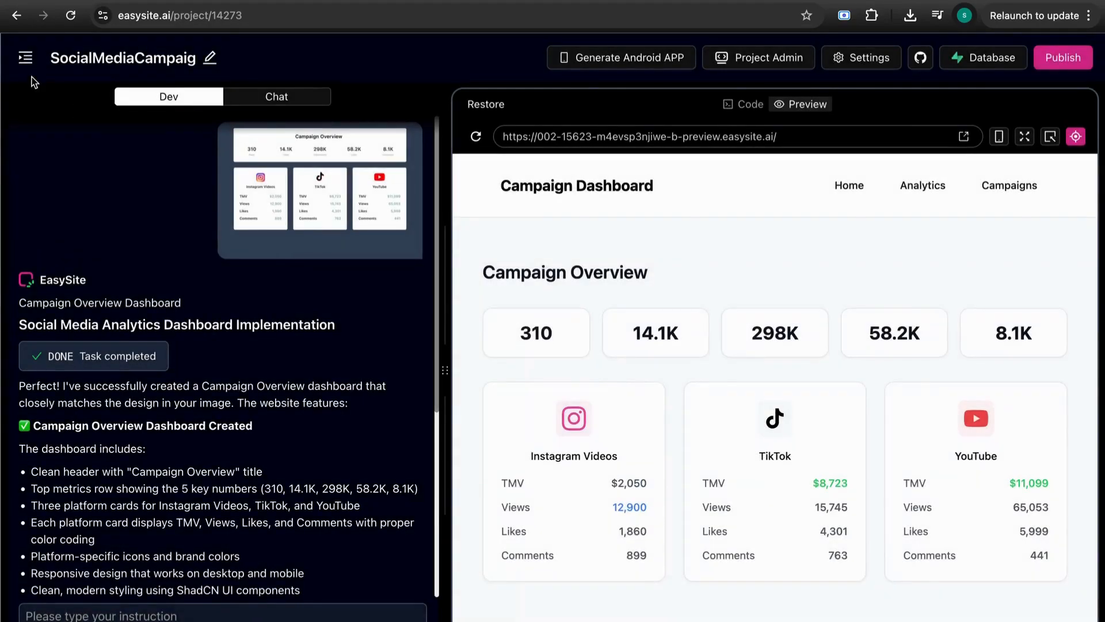
click(25, 57)
click(177, 235)
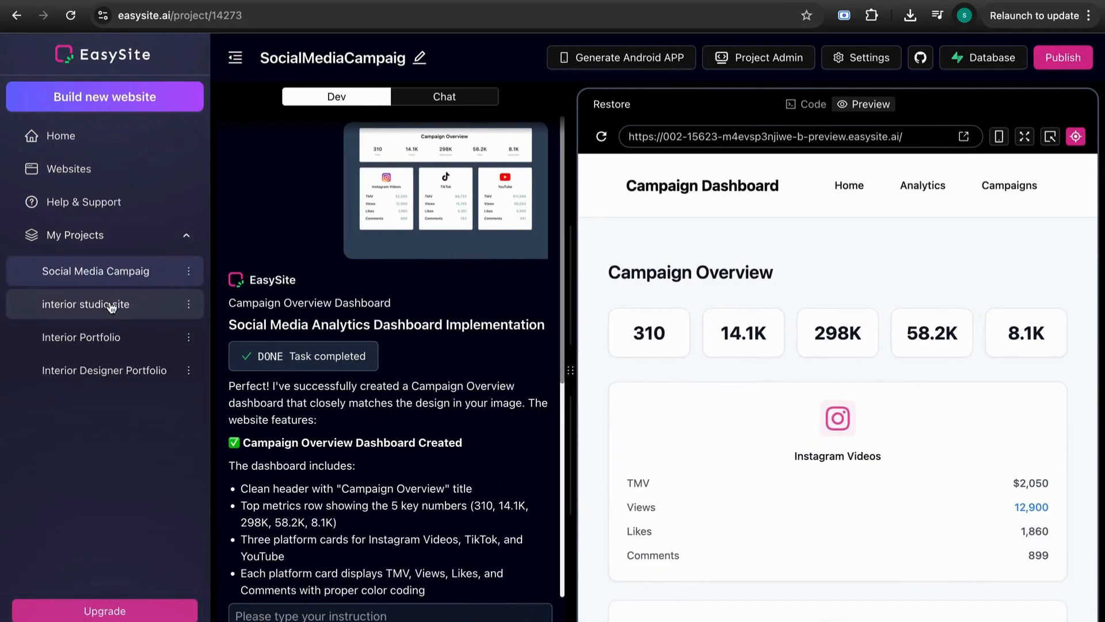
click(111, 303)
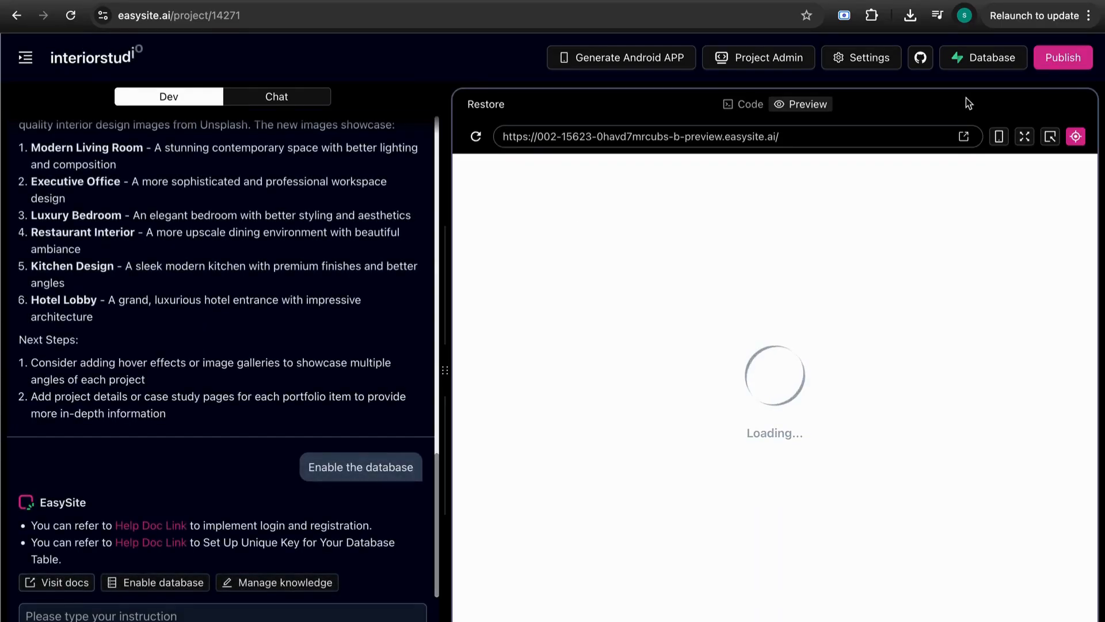
Step: Publish the interior studio site with EasySite as the platform, and open its copied live URL in a new browser tab
click(1059, 57)
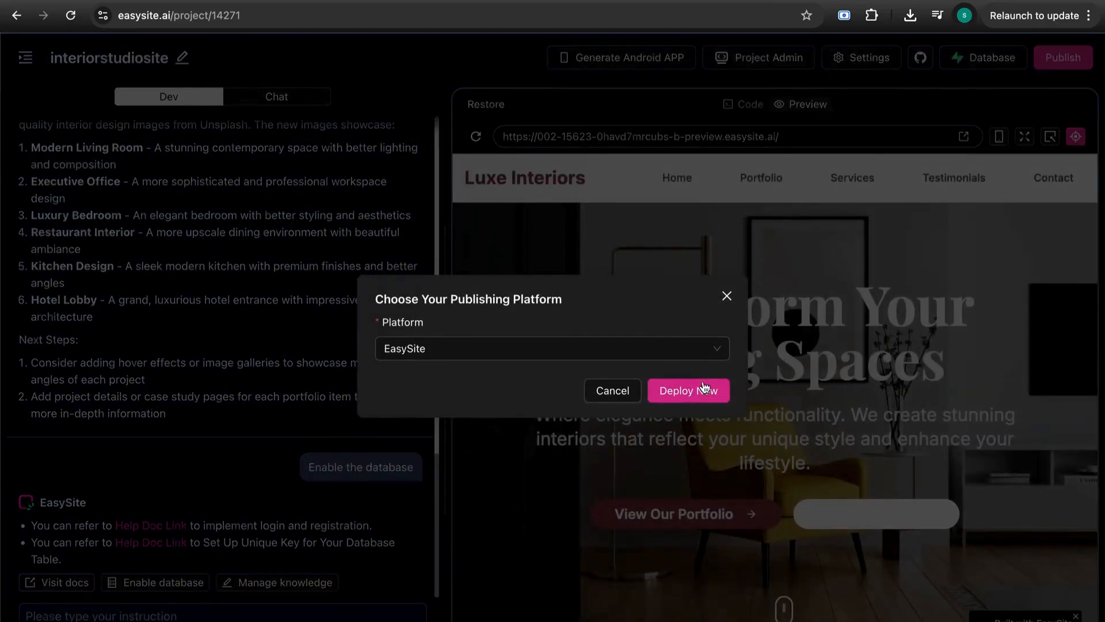
click(703, 390)
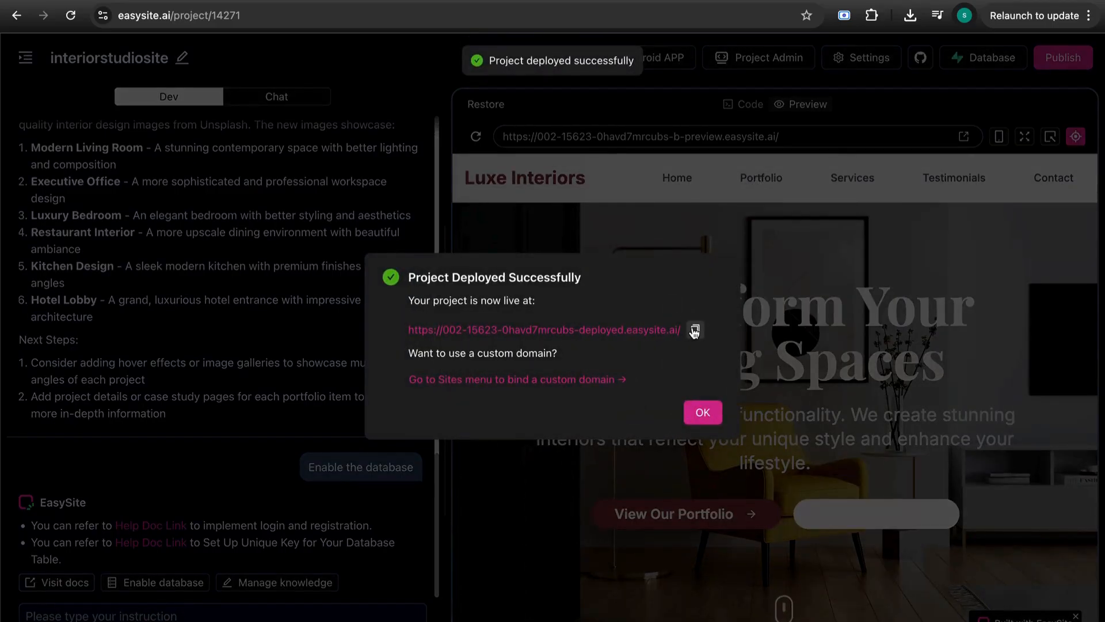
click(696, 329)
key(super+t)
key(super+v)
key(Return)
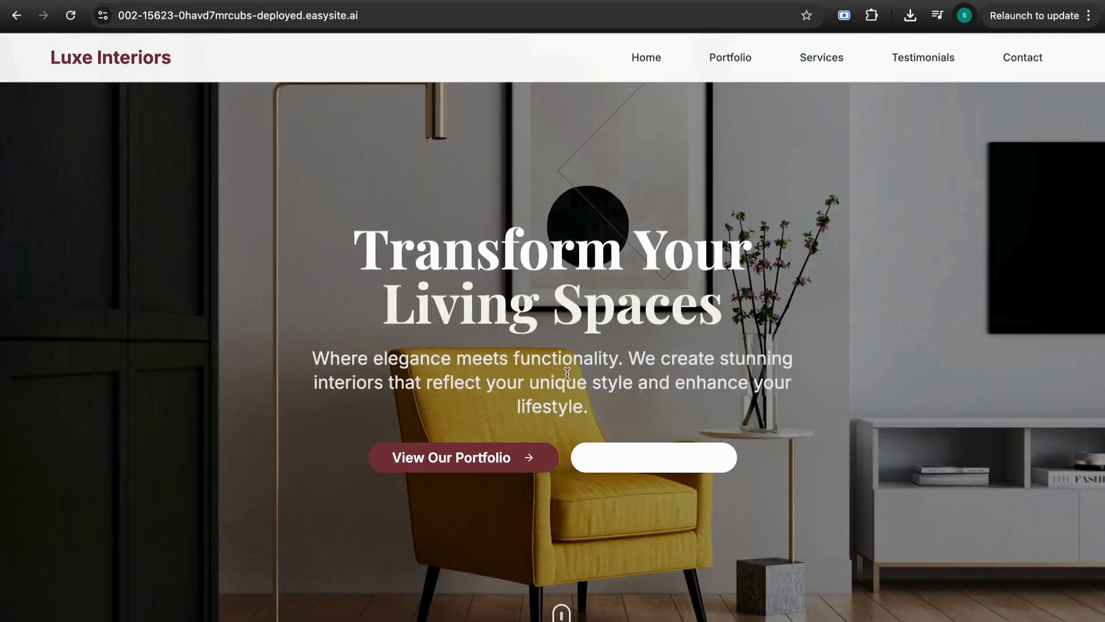
Step: Examine the live Luxe Interiors page down to the client testimonials, then return to the EasySite editor and dismiss the deployment confirmation
scroll(518, 288, down, 3)
scroll(619, 461, down, 20)
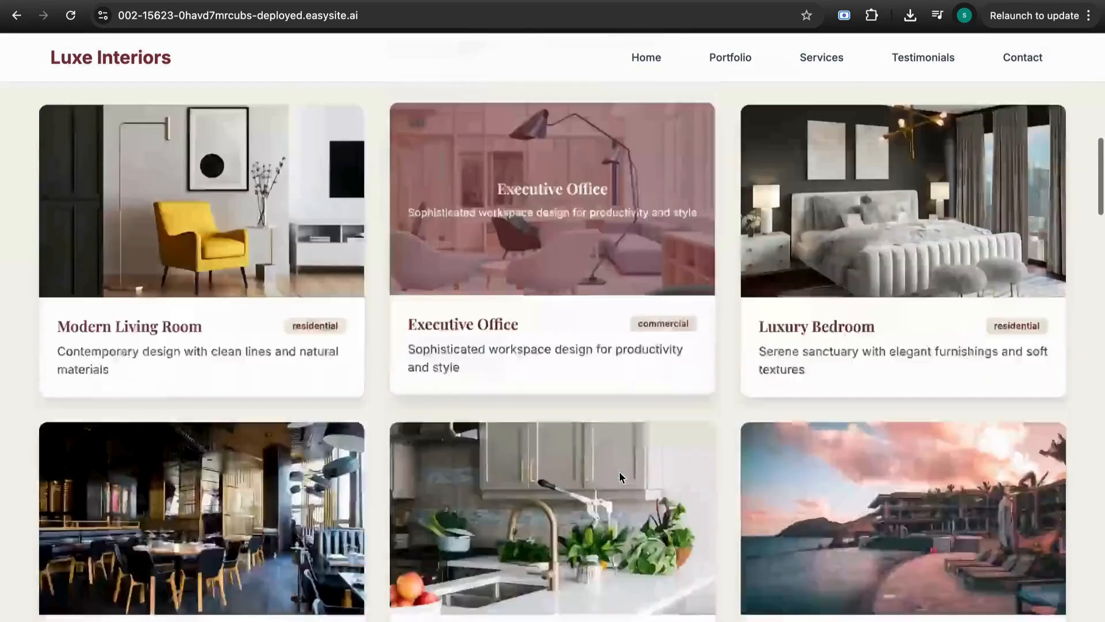
scroll(619, 477, down, 15)
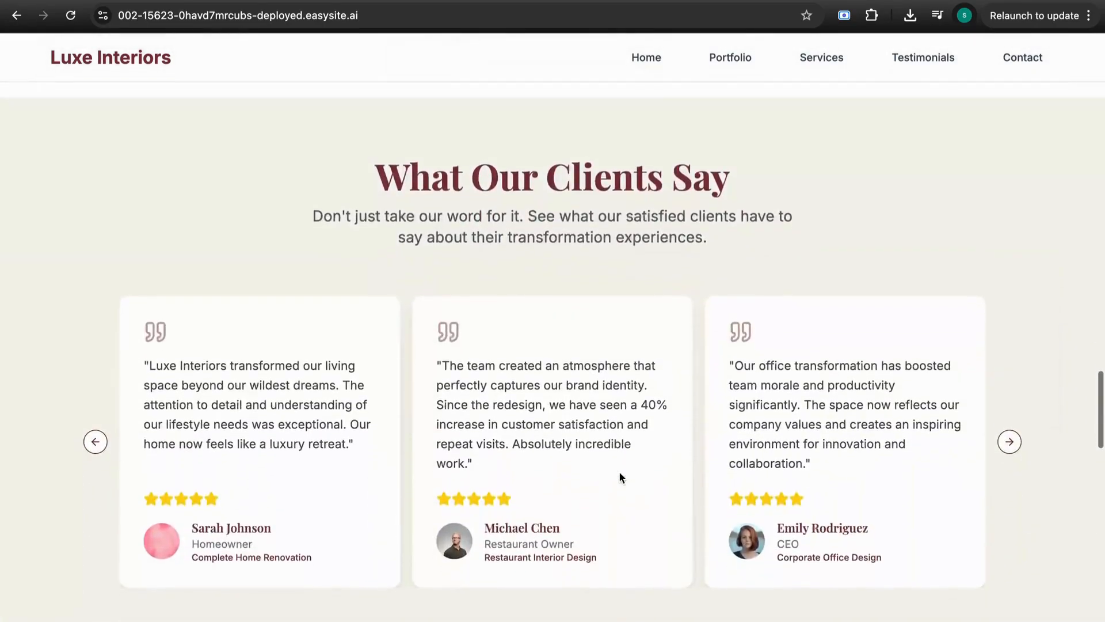
scroll(619, 477, up, 20)
scroll(619, 465, up, 20)
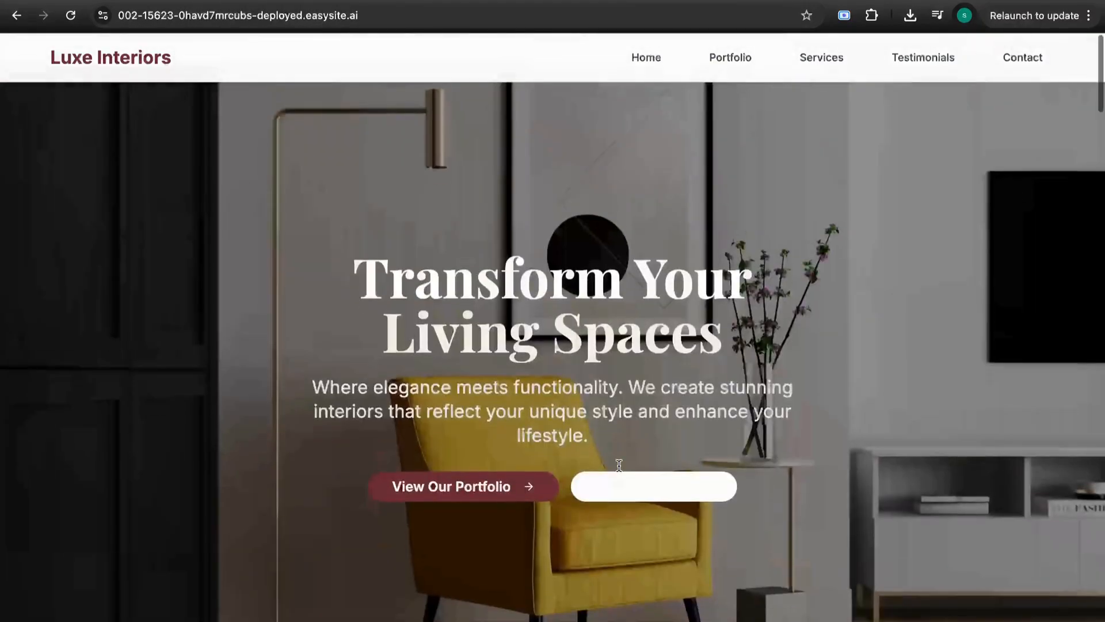
click(796, 1)
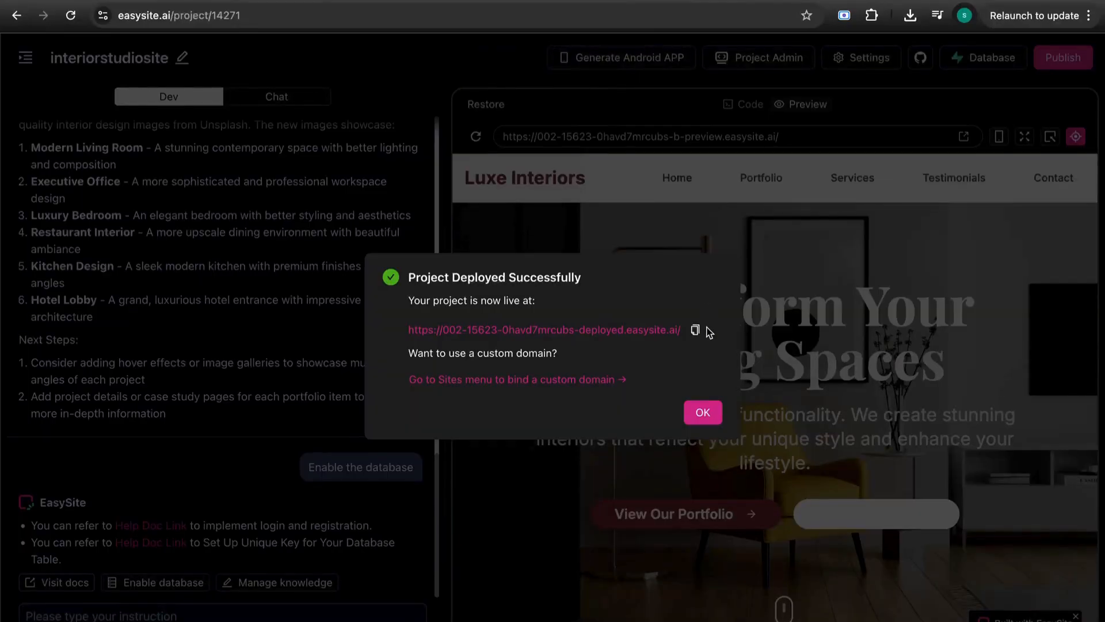
click(702, 410)
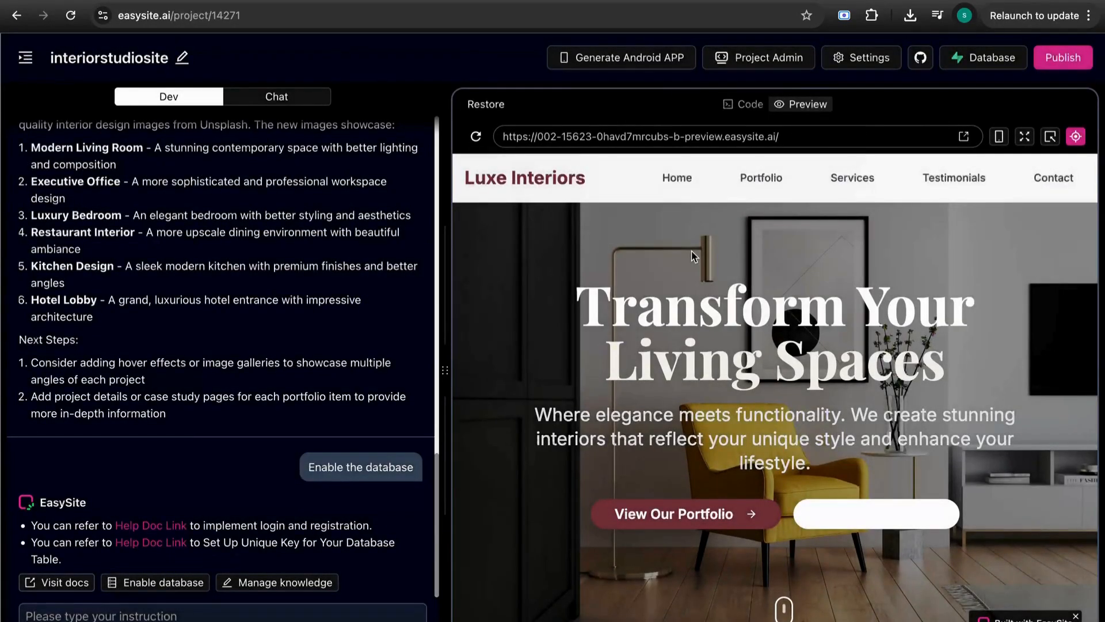